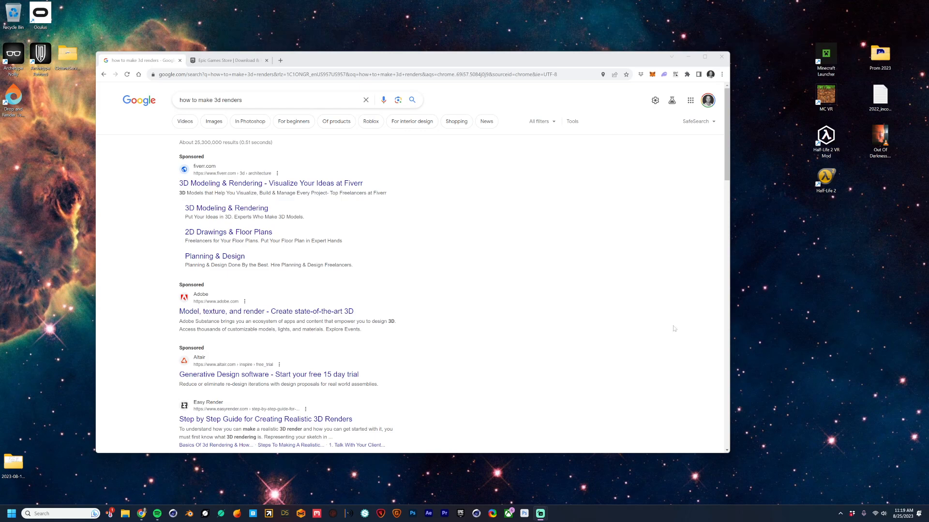
# View the Epic Games Store page and close the browser
pyautogui.click(216, 62)
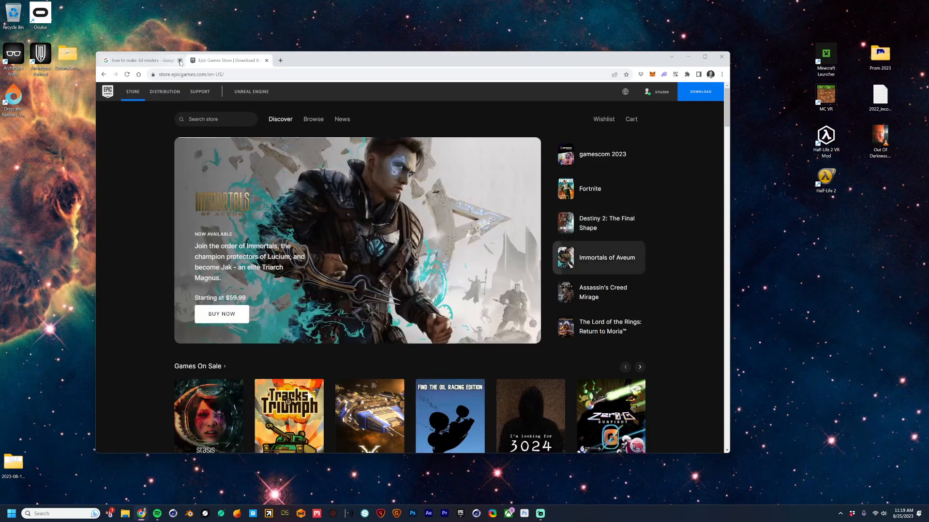
pyautogui.click(180, 61)
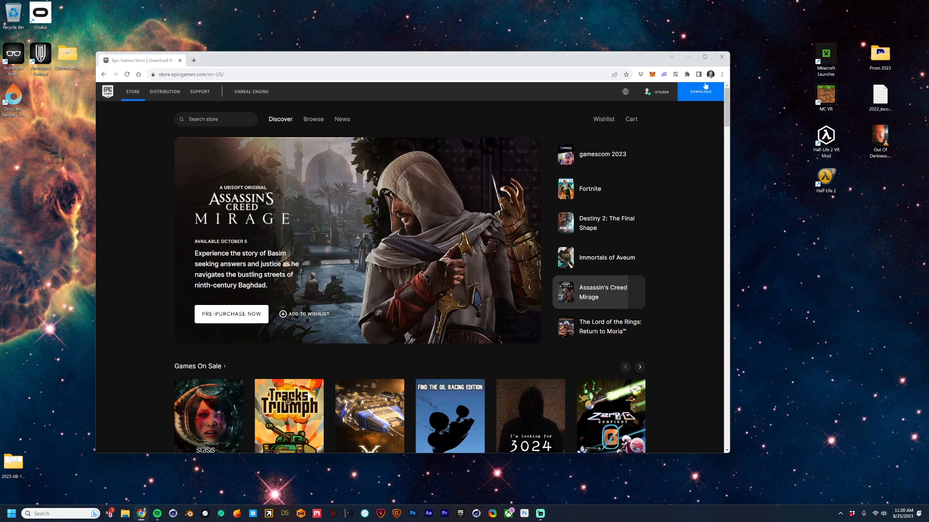
pyautogui.click(721, 57)
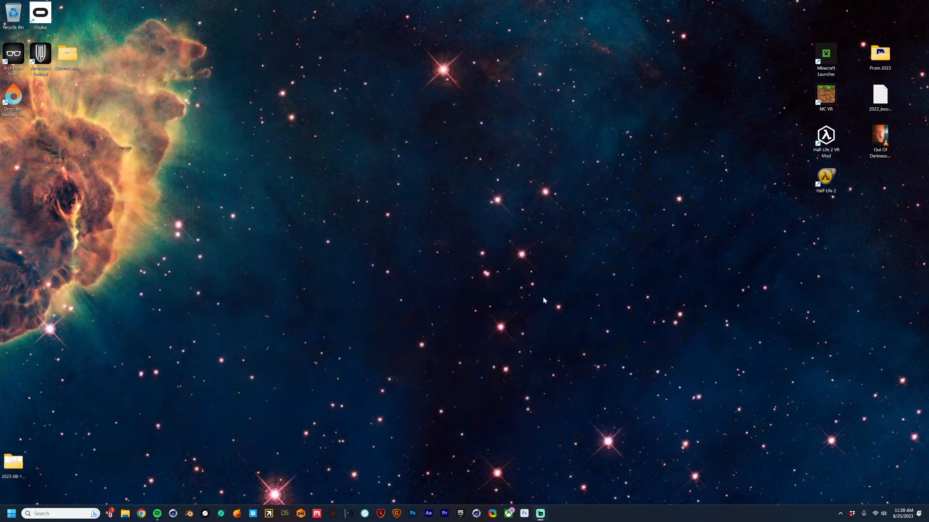
# Open the Library in the Epic Games Launcher and look through the projects and Vault assets
pyautogui.click(460, 514)
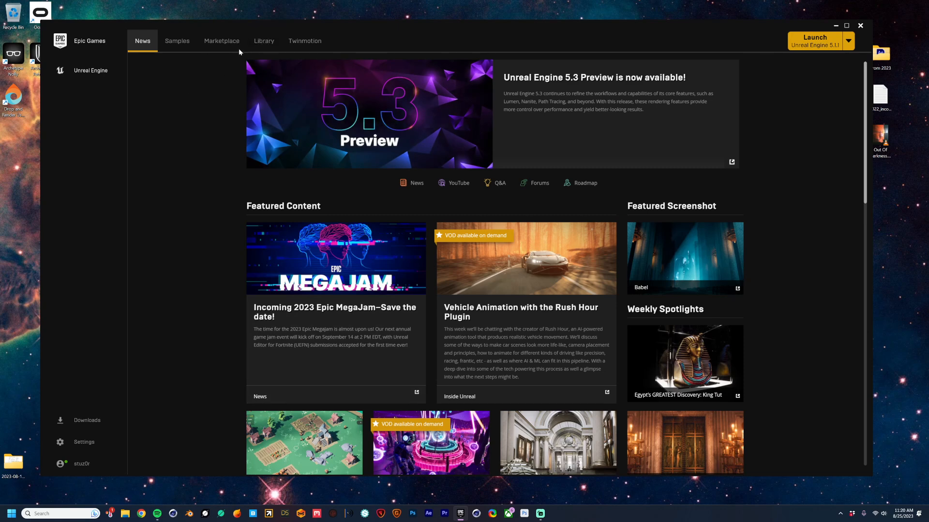
pyautogui.click(260, 40)
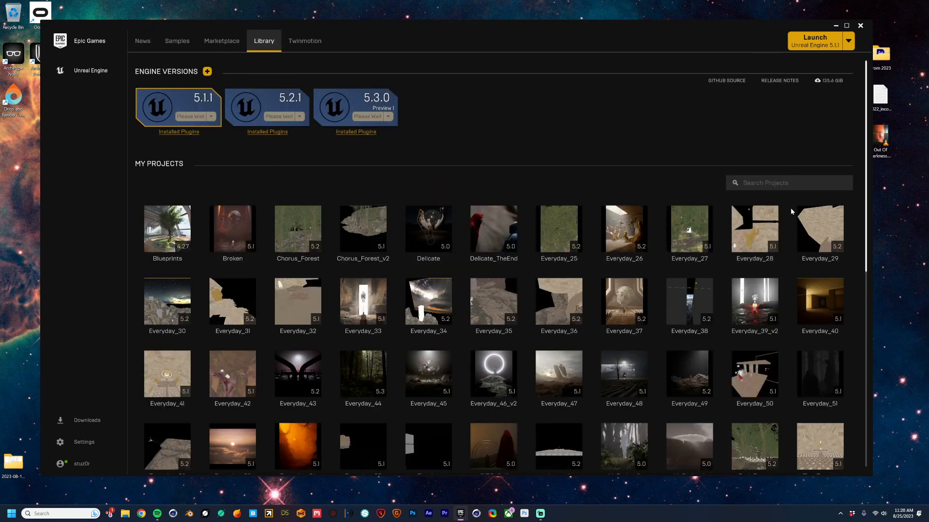
pyautogui.moveTo(866, 104); pyautogui.dragTo(867, 360)
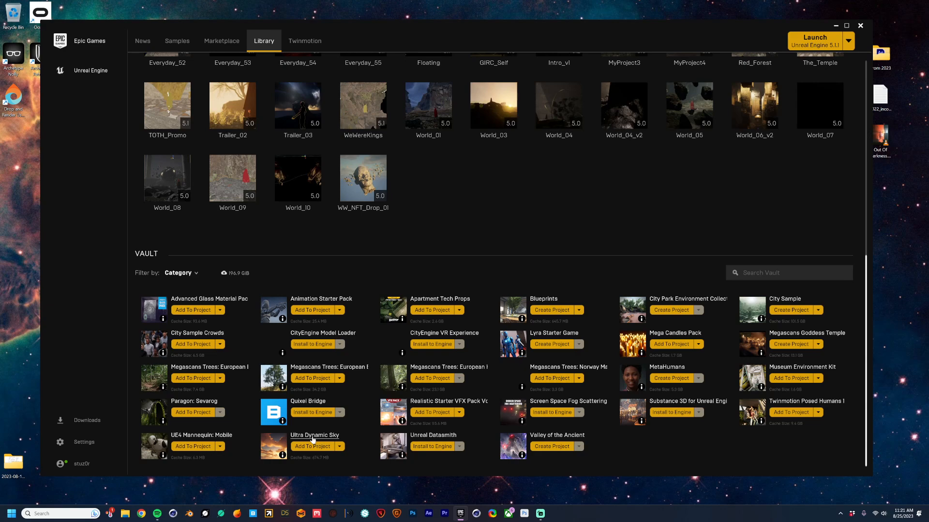
pyautogui.scroll(6, 538, 262)
pyautogui.scroll(3, 545, 294)
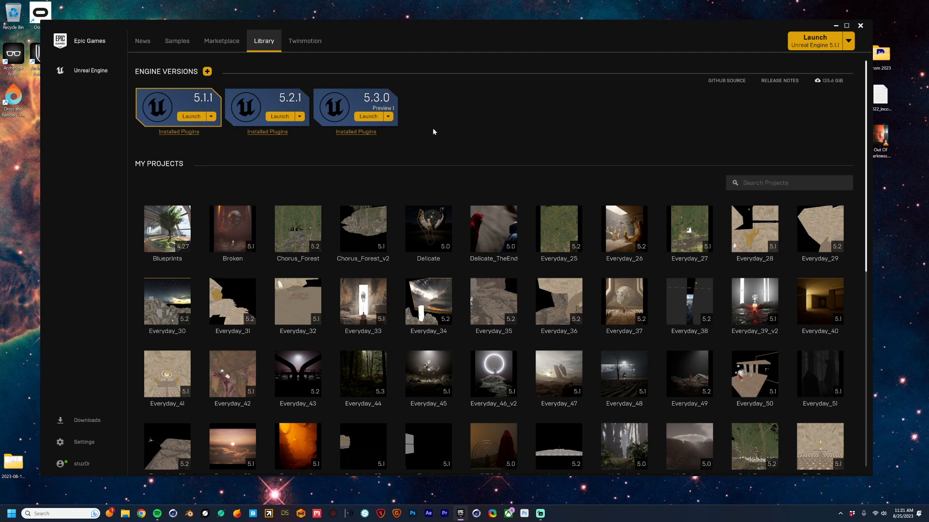
# Launch Unreal Engine 5.1.1 and reposition its project browser window
pyautogui.click(191, 116)
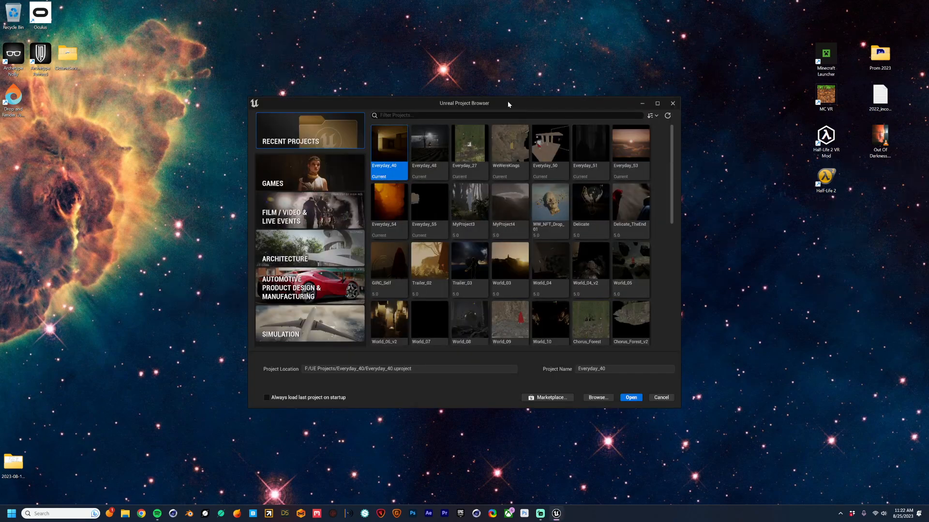
pyautogui.moveTo(509, 103); pyautogui.dragTo(487, 81)
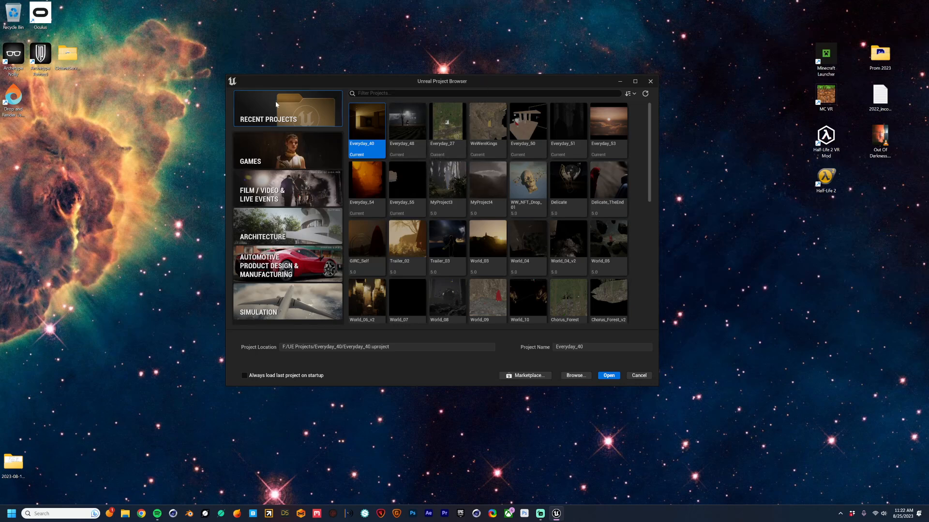
pyautogui.moveTo(331, 83); pyautogui.dragTo(310, 87)
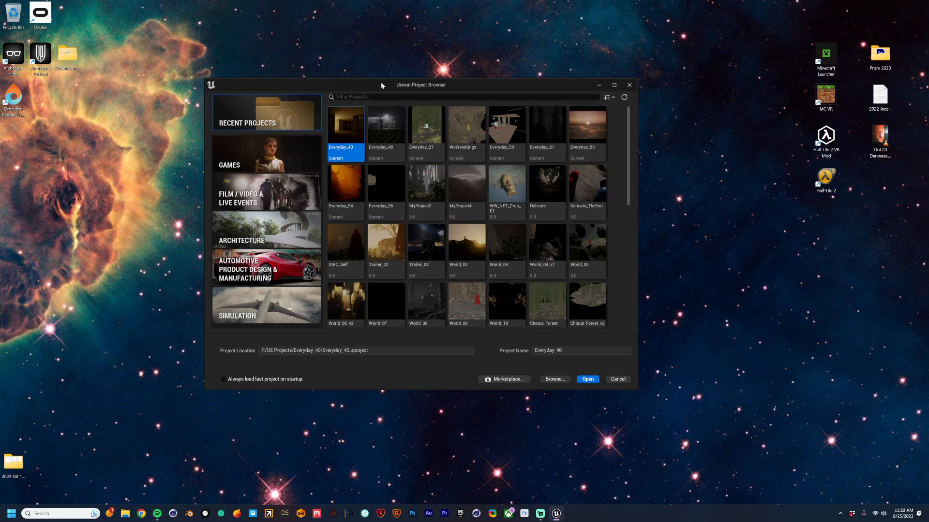
pyautogui.moveTo(381, 86); pyautogui.dragTo(388, 88)
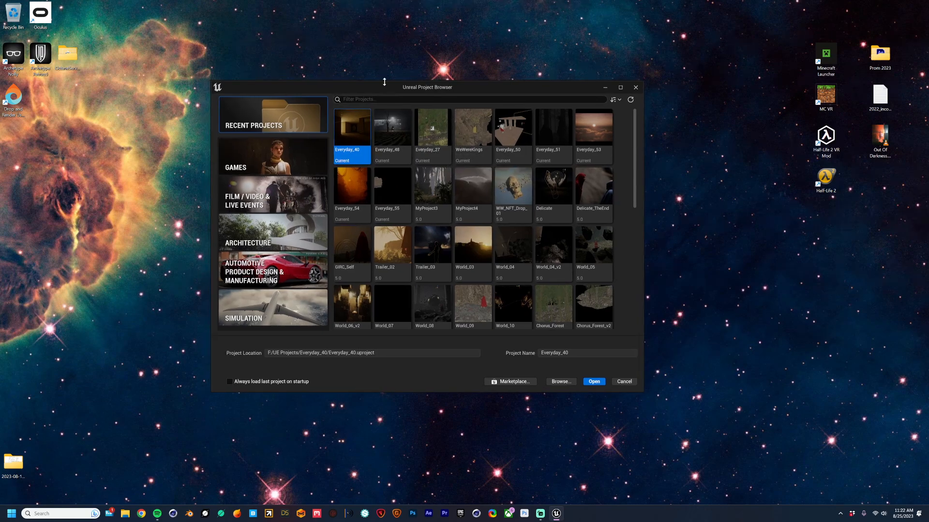
# Create a Blank Film / Video & Live Events project named test with Raytracing enabled and Starter Content included
pyautogui.click(261, 205)
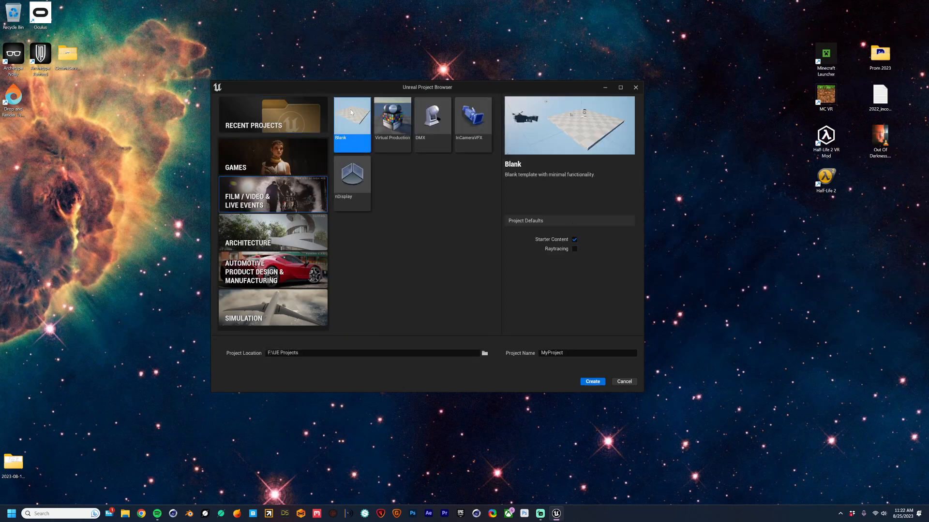
pyautogui.click(574, 249)
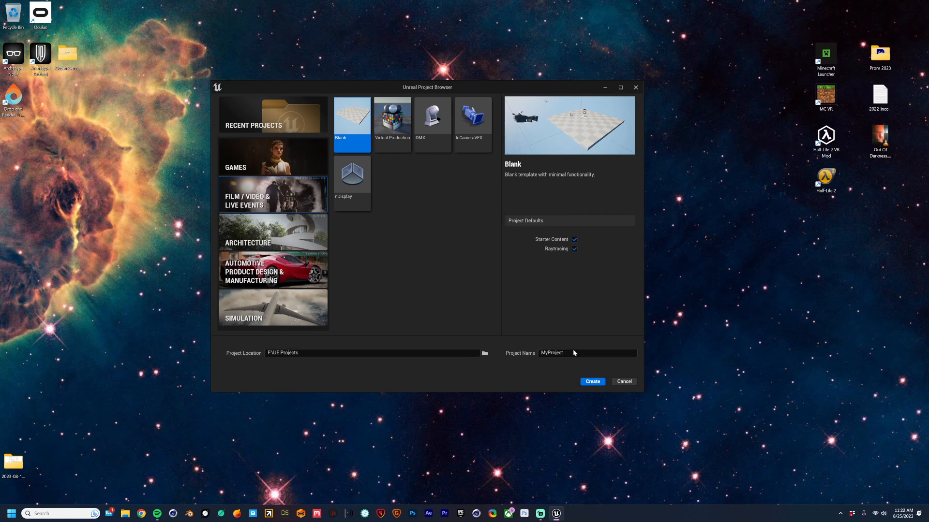
pyautogui.moveTo(565, 353); pyautogui.dragTo(540, 347)
pyautogui.click(592, 381)
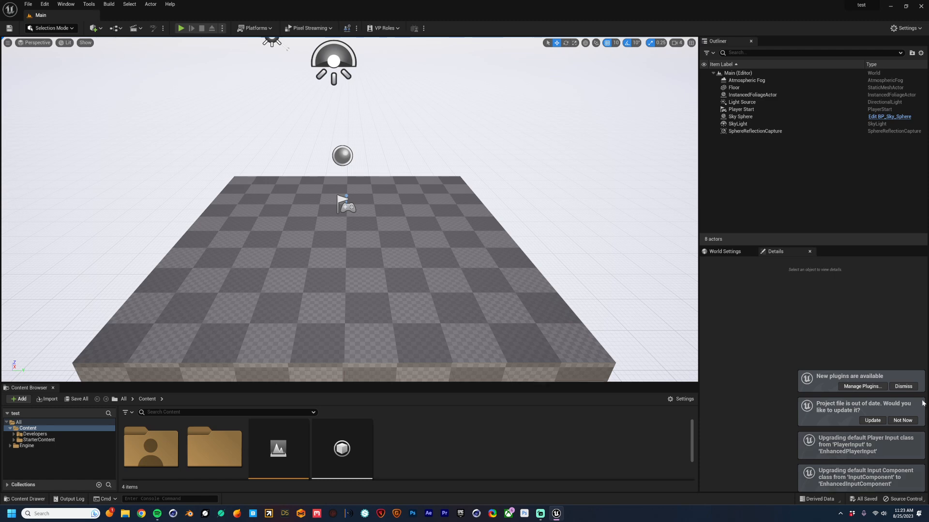
# Dismiss the new plugins notification and update the out-of-date project file
pyautogui.click(903, 387)
pyautogui.click(873, 421)
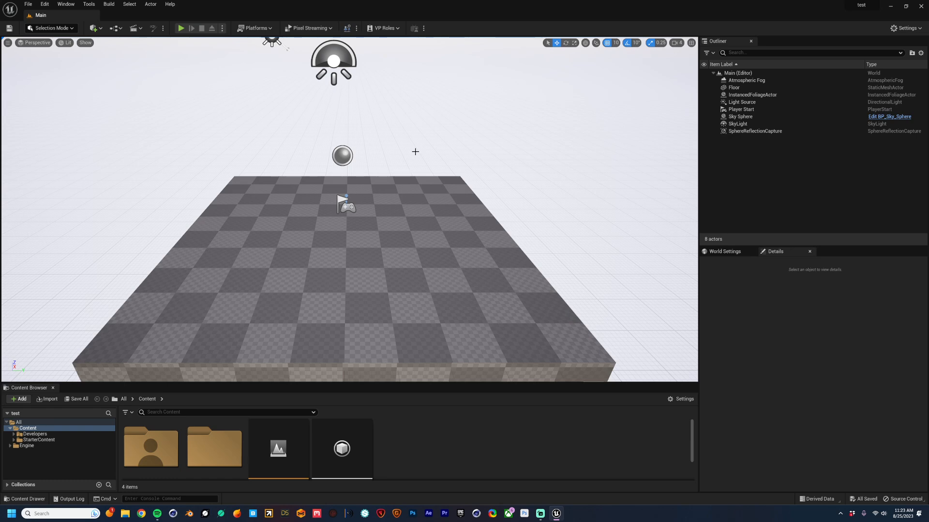
# Toggle the viewport's game view to hide and restore the editor icons and grid
pyautogui.moveTo(415, 151); pyautogui.dragTo(397, 121, button='right')
pyautogui.press('s')
pyautogui.moveTo(355, 193)
pyautogui.mouseDown(button='right')
pyautogui.moveTo(356, 182)
pyautogui.moveTo(356, 193)
pyautogui.mouseUp(button='right')
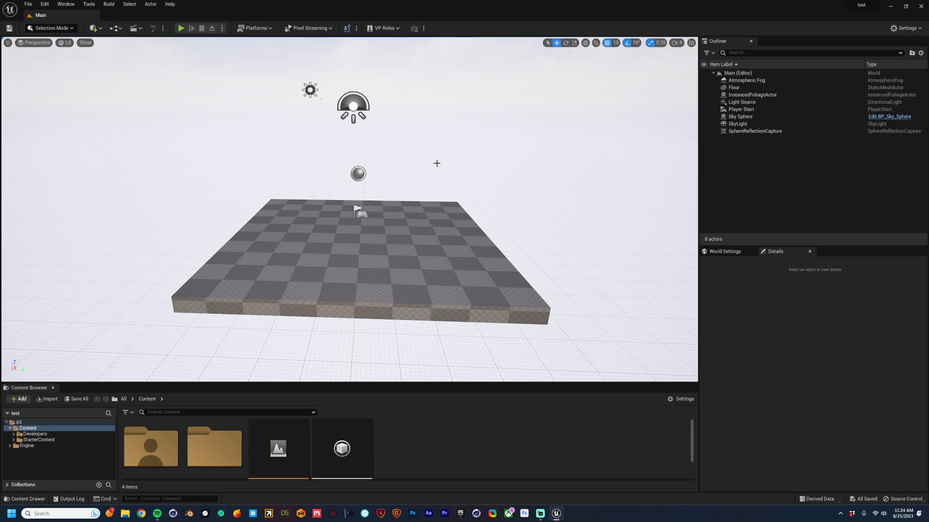
pyautogui.press('g')
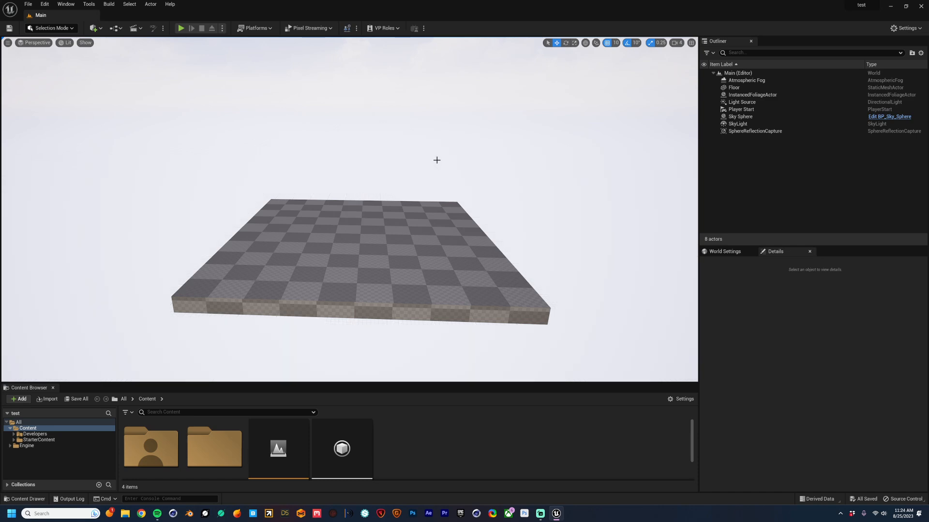
pyautogui.press('g')
pyautogui.press('g')
pyautogui.press('g')
# Select the checkered floor and reset its location to the default
pyautogui.moveTo(414, 159); pyautogui.dragTo(398, 247, button='right')
pyautogui.click(398, 247)
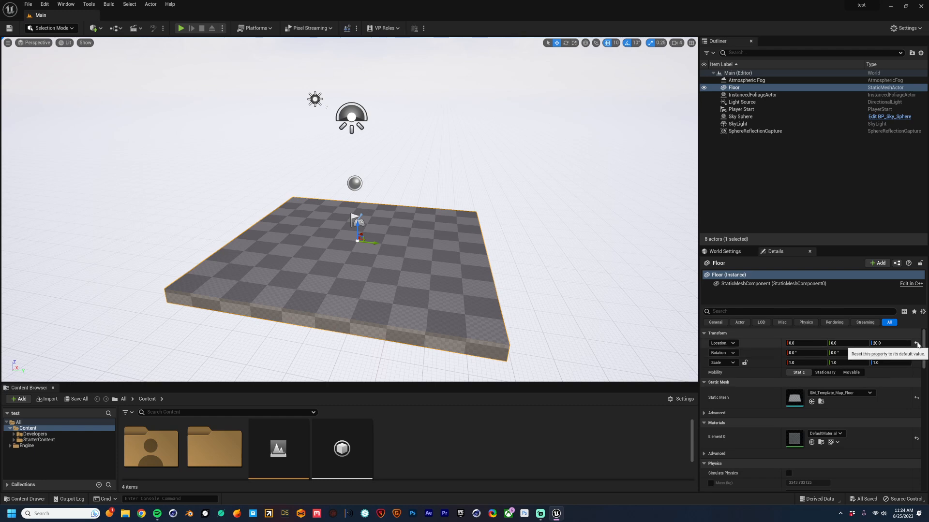
pyautogui.click(917, 343)
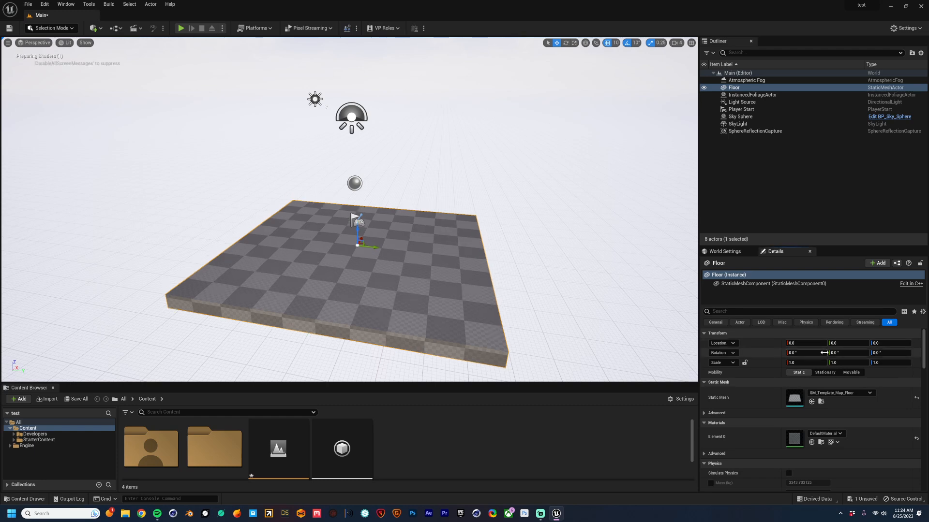
# Set the floor's Z location to 20 and reset the location to its default again
pyautogui.click(881, 343)
pyautogui.write('20')
pyautogui.press('Return')
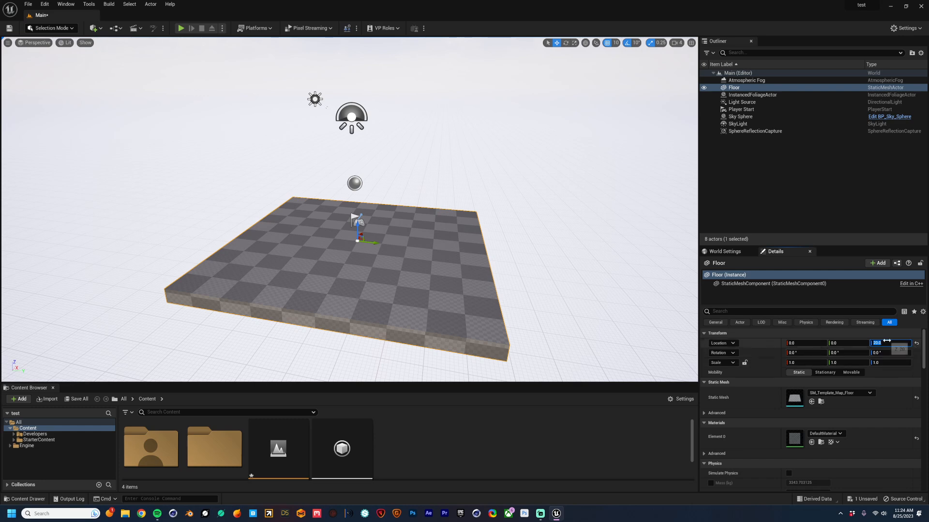
pyautogui.click(916, 343)
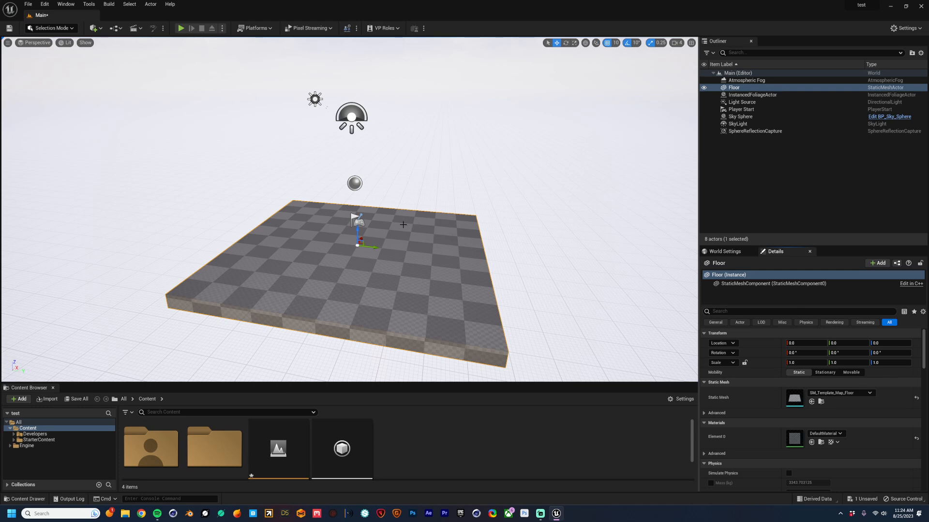
pyautogui.moveTo(366, 209); pyautogui.dragTo(368, 214, button='right')
pyautogui.press('s')
pyautogui.press('w')
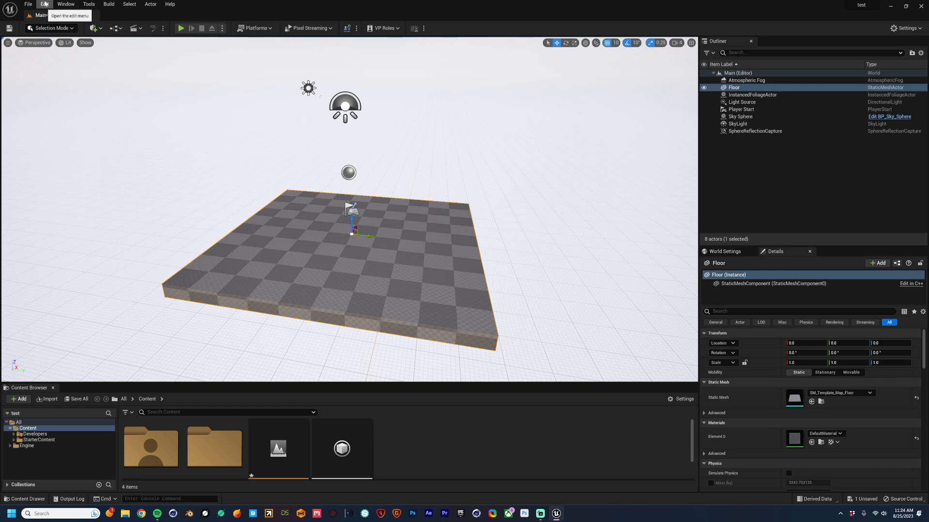
# Search the Editor Preferences for camera, disable Preview Selected Cameras, and minimize the preferences window
pyautogui.click(45, 4)
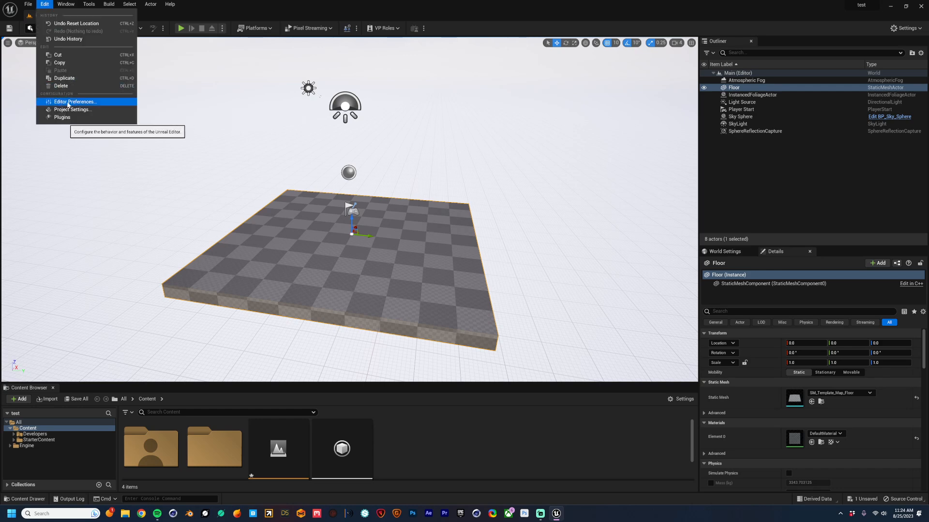
pyautogui.click(69, 102)
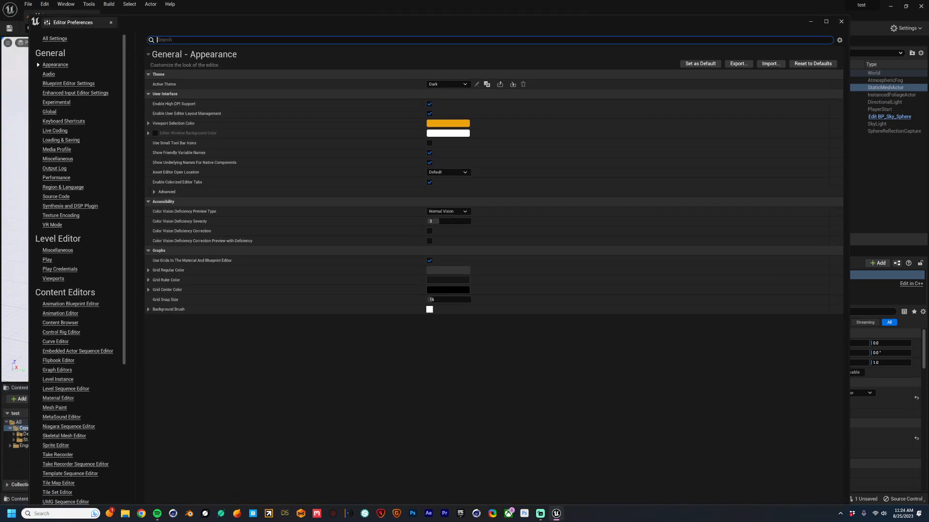
pyautogui.write('camera')
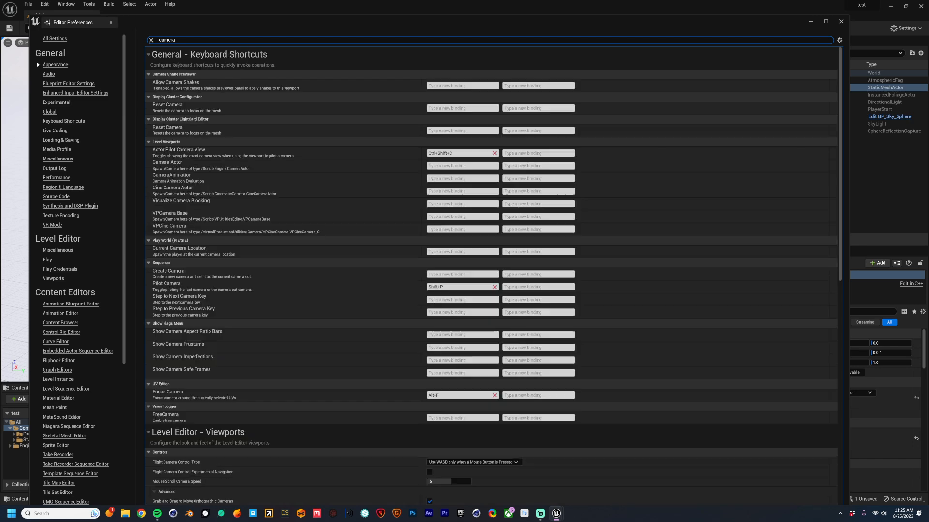
pyautogui.scroll(-5, 306, 201)
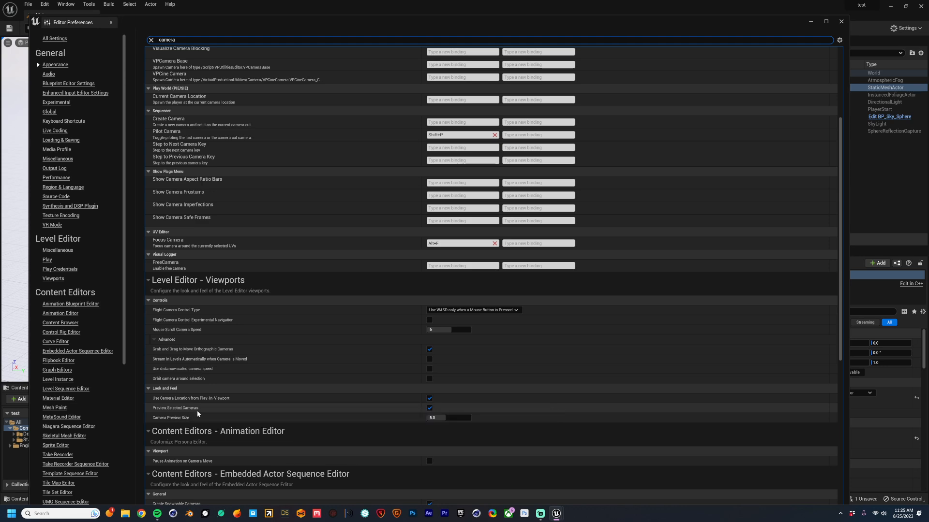
pyautogui.click(429, 408)
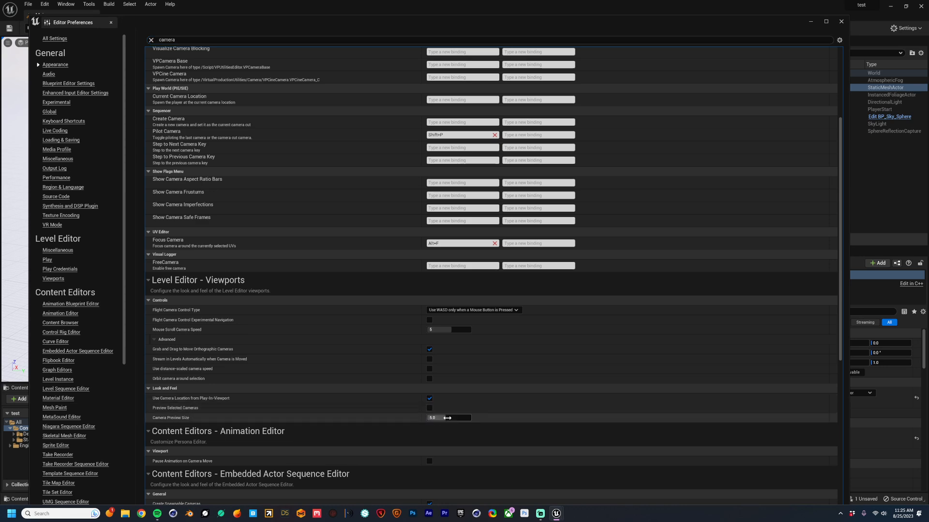
pyautogui.click(811, 21)
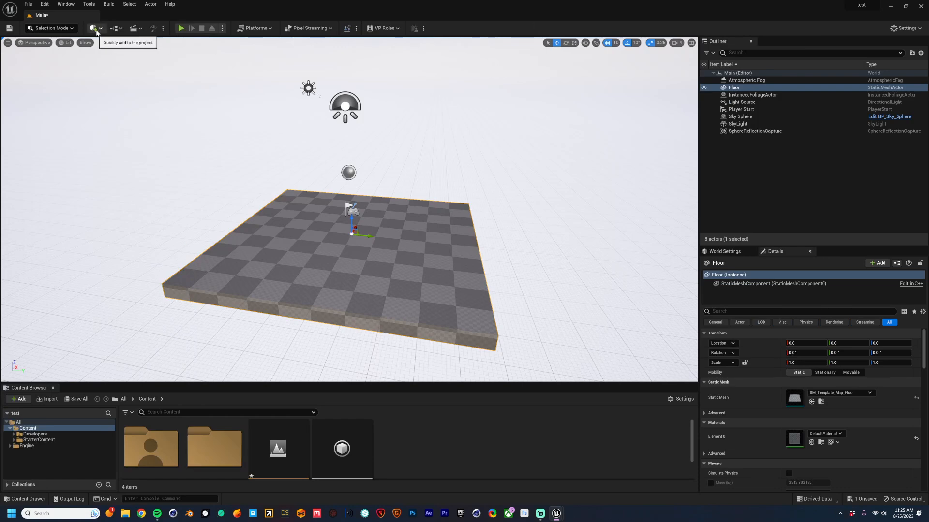
# Add a Cine Camera Actor to the scene
pyautogui.click(98, 31)
pyautogui.moveTo(114, 121)
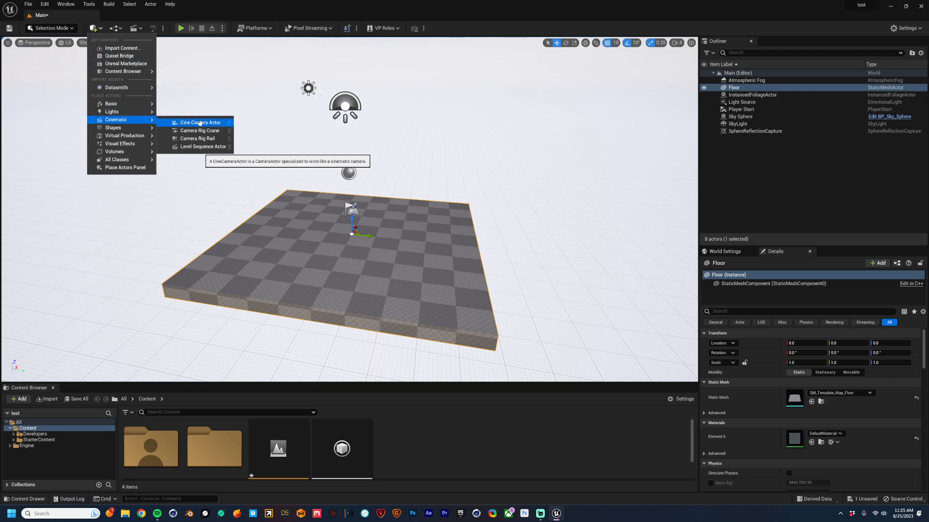
pyautogui.click(188, 122)
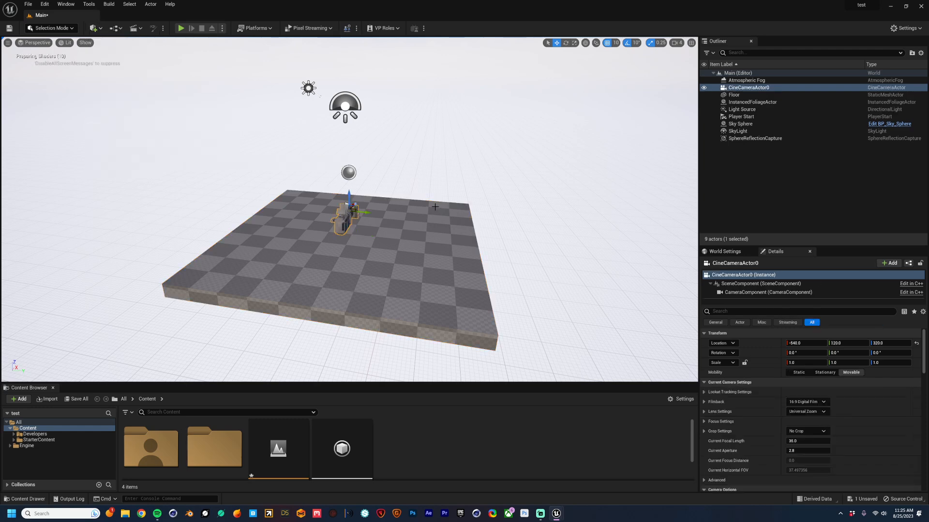
# Re-enable Preview Selected Cameras in the Editor Preferences and close the preferences window
pyautogui.press('d')
pyautogui.moveTo(350, 208); pyautogui.dragTo(189, 191, button='right')
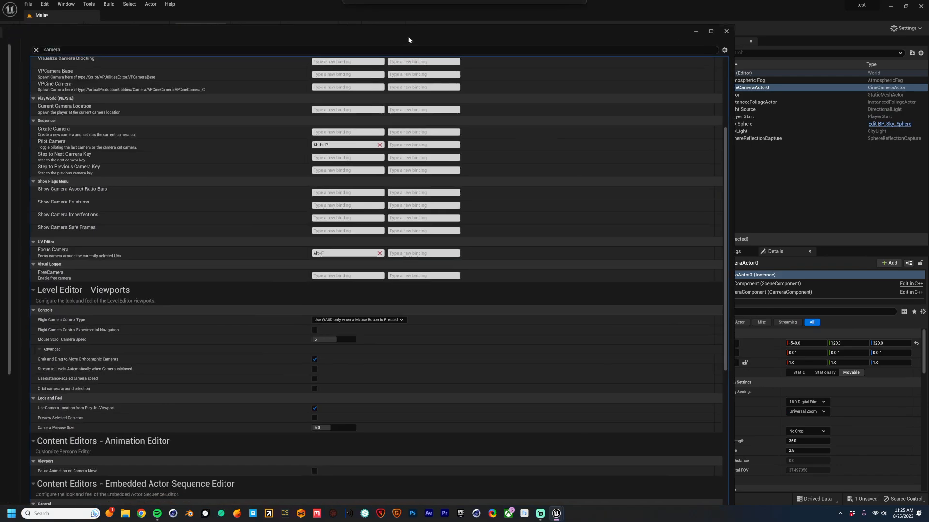
pyautogui.click(317, 418)
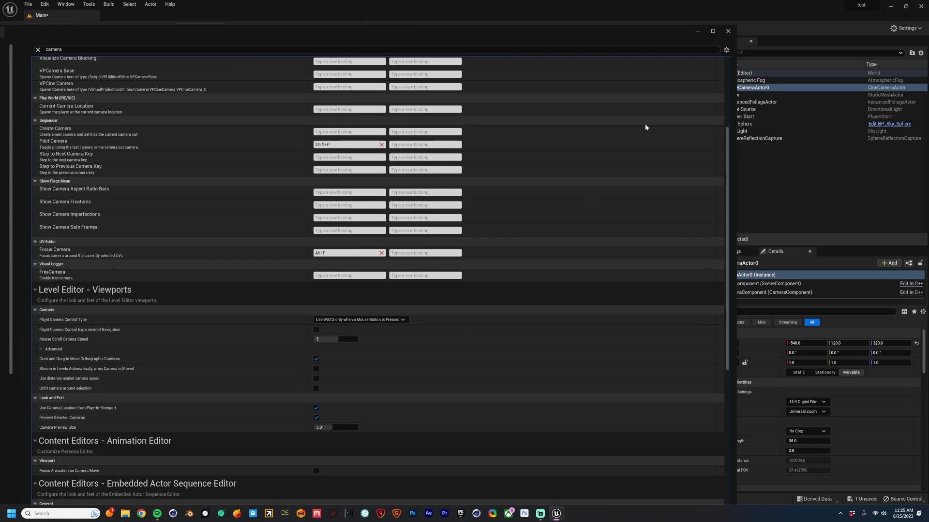
pyautogui.click(728, 31)
# Move the cine camera backward to X -690 and lower it so the floor comes into its frame
pyautogui.moveTo(547, 266); pyautogui.dragTo(588, 266, button='right')
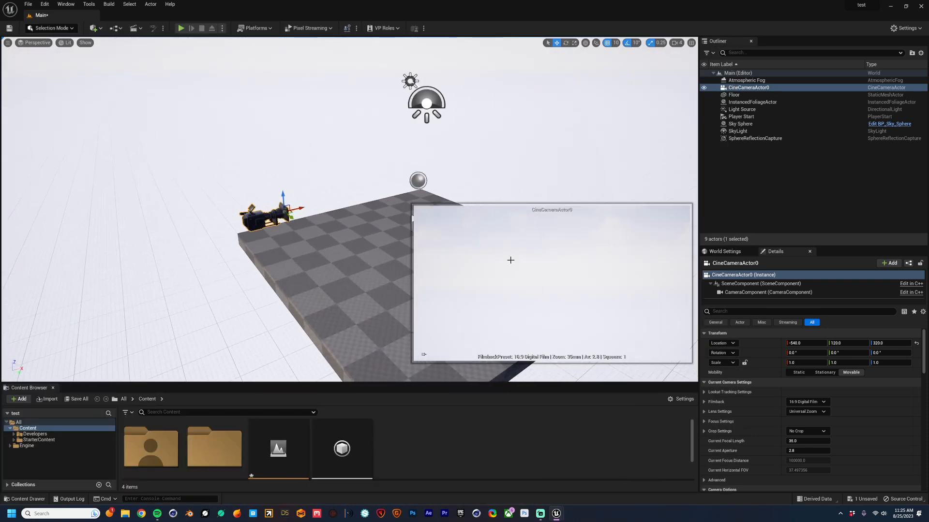
pyautogui.moveTo(349, 200); pyautogui.dragTo(350, 170, button='right')
pyautogui.press('q')
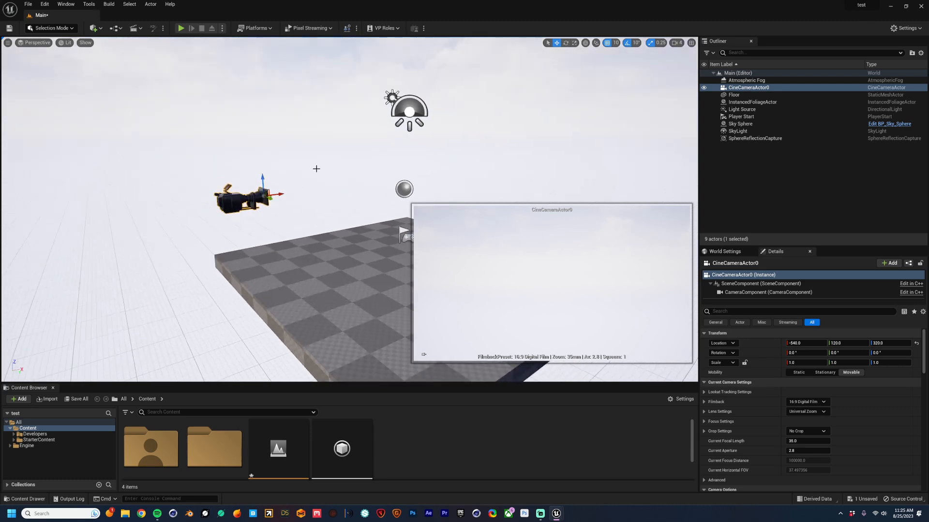
pyautogui.click(341, 193)
pyautogui.click(253, 197)
pyautogui.moveTo(285, 196); pyautogui.dragTo(185, 274)
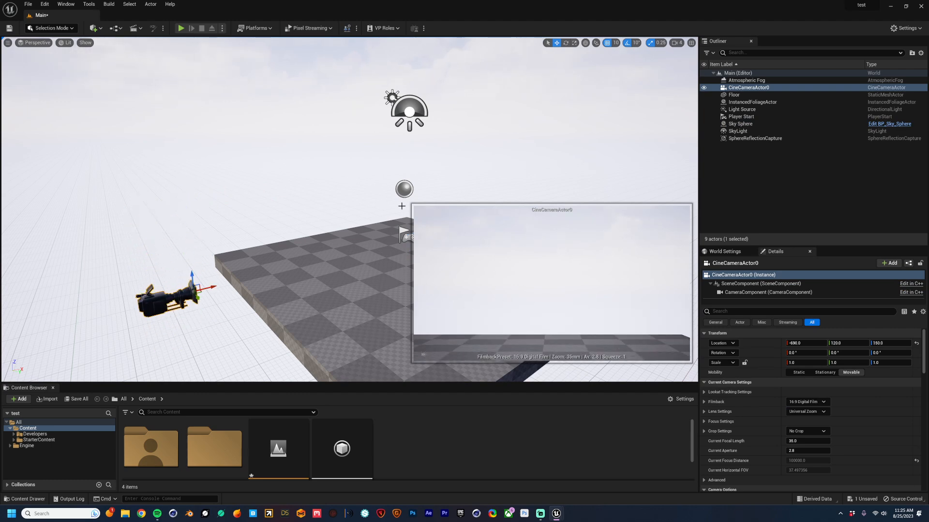
# Return to the Editor Preferences, disable Preview Selected Cameras again, and close the preferences window
pyautogui.moveTo(557, 517)
pyautogui.click(601, 472)
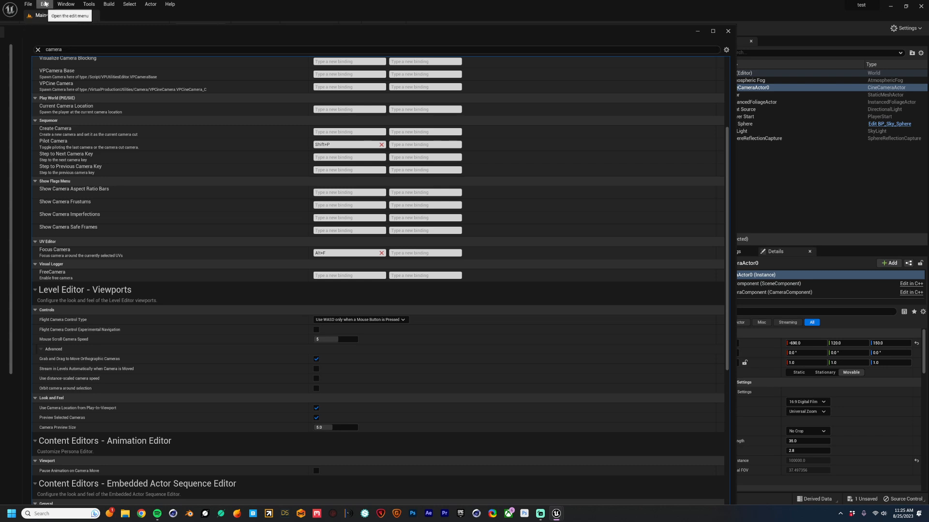
pyautogui.click(44, 4)
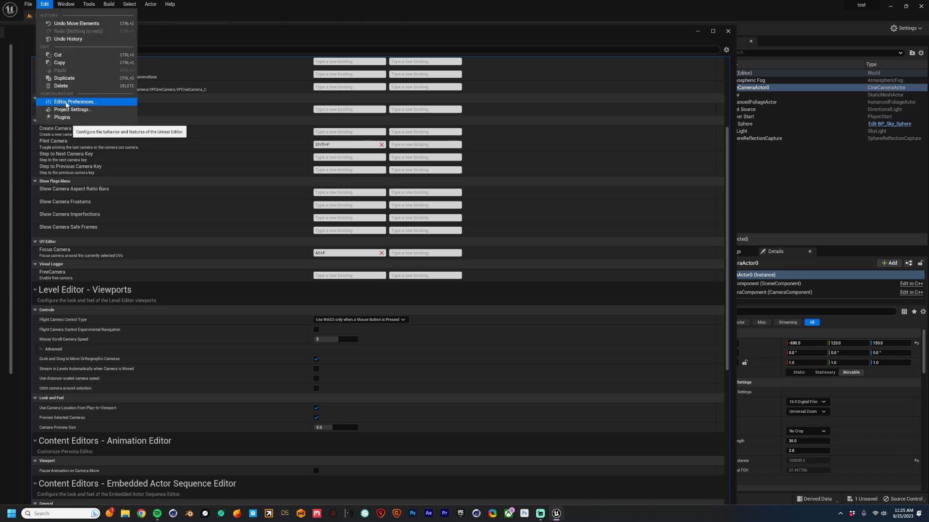
pyautogui.click(261, 374)
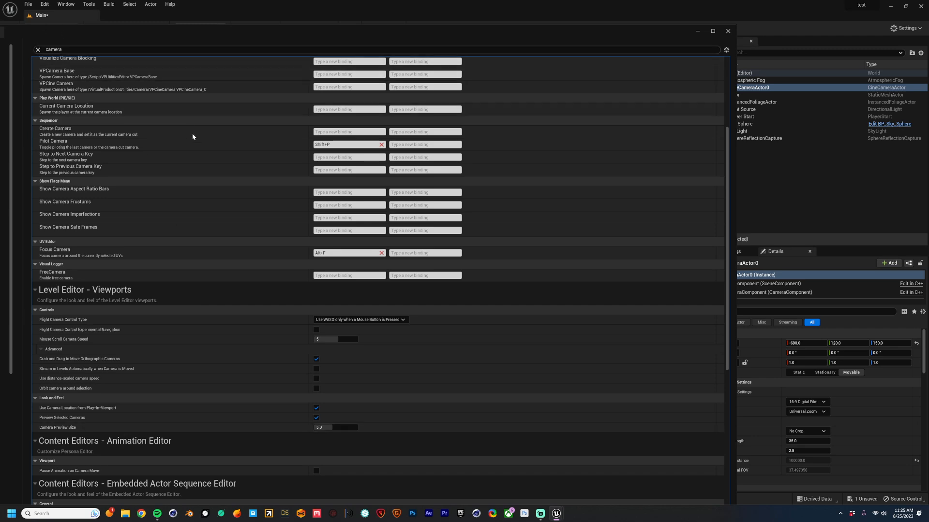
pyautogui.moveTo(134, 29); pyautogui.dragTo(252, 19)
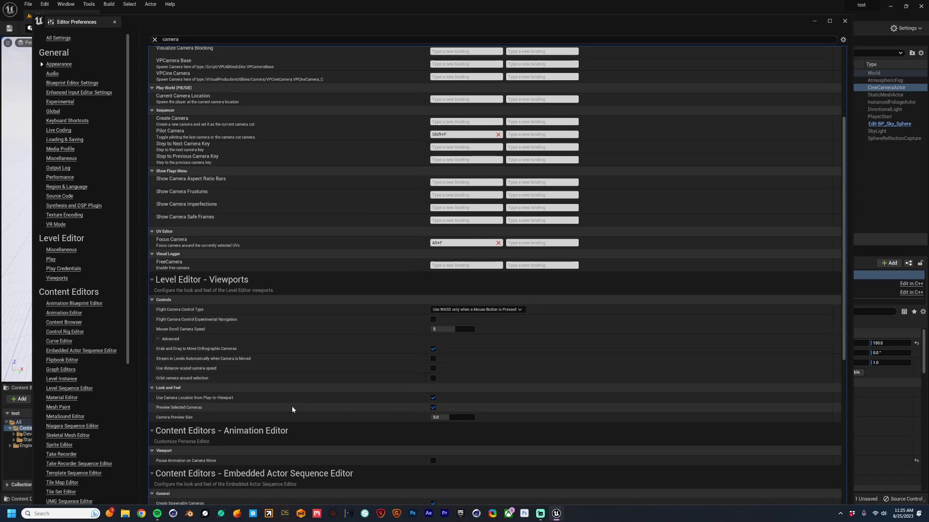
pyautogui.click(433, 407)
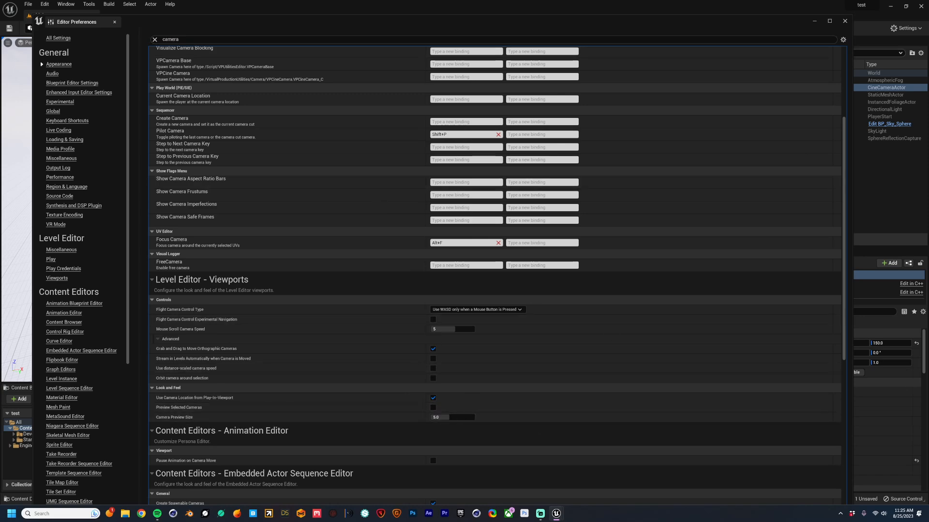
pyautogui.click(844, 22)
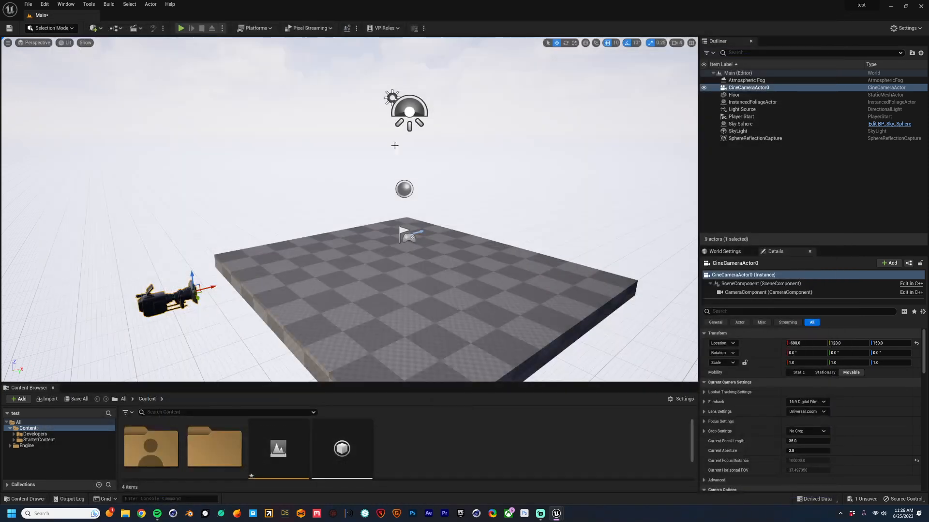
# Search the Project Settings for "tracing", enable Lumen's Use Hardware Ray Tracing when available, and close the settings
pyautogui.click(44, 4)
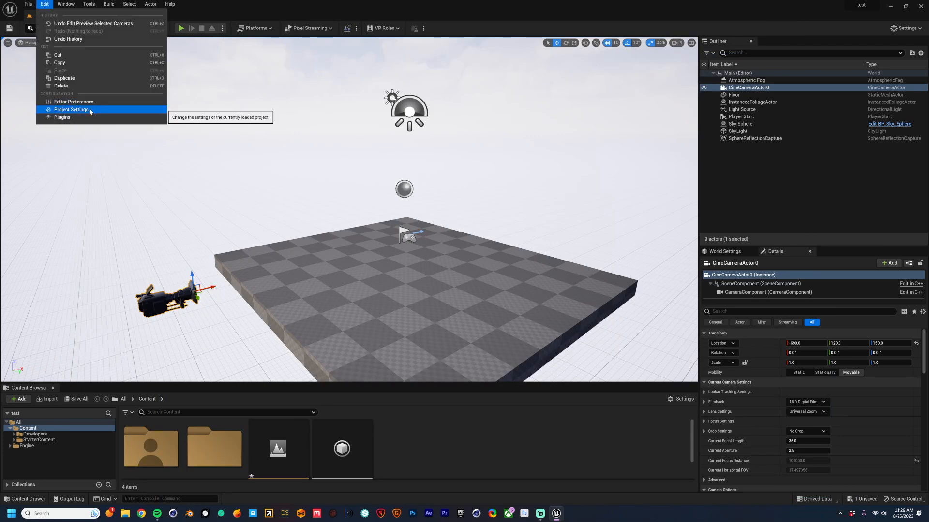
pyautogui.click(74, 109)
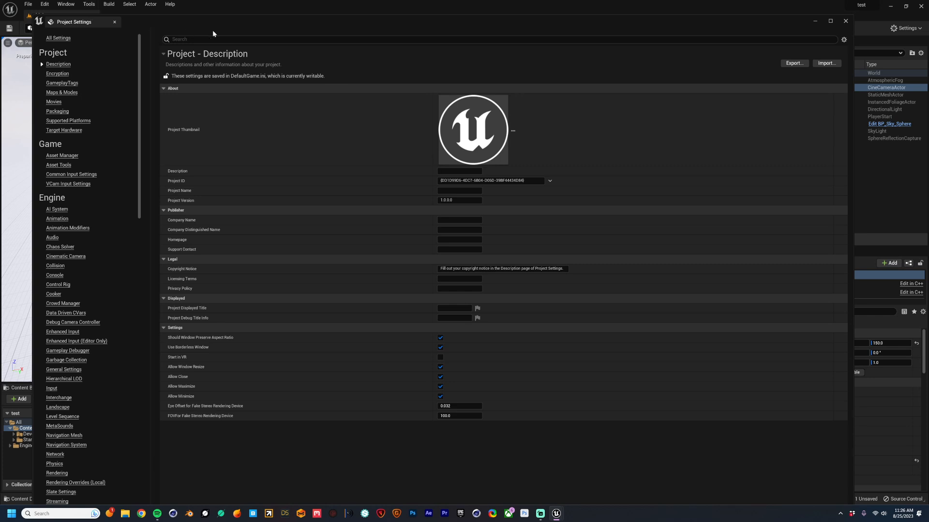
pyautogui.write('tracing')
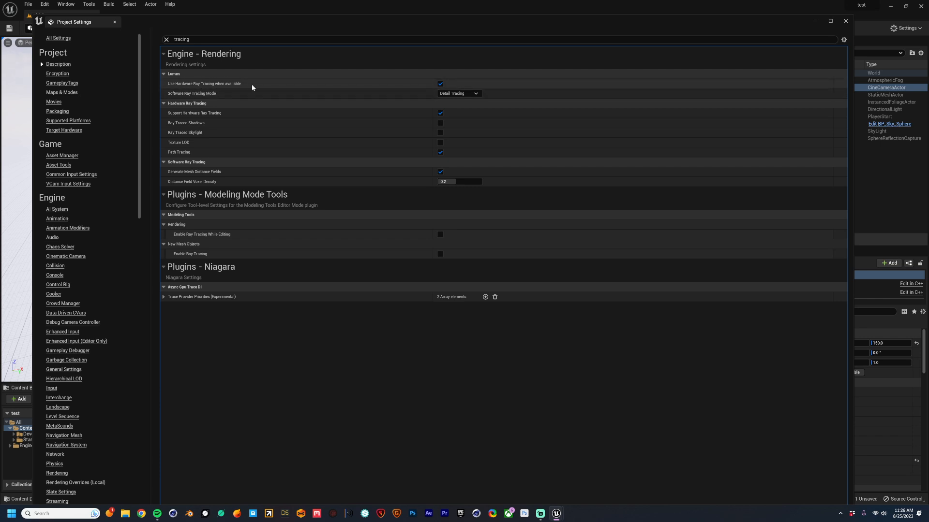
pyautogui.moveTo(198, 84)
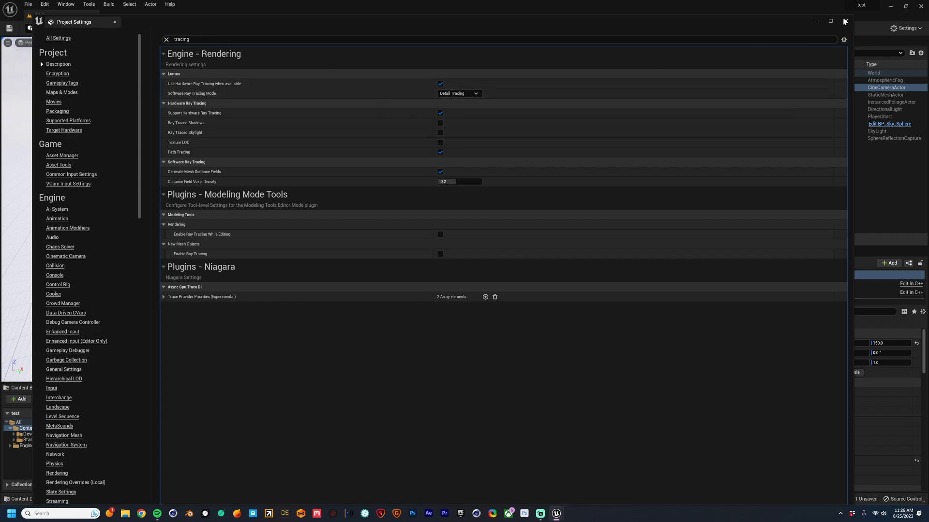
pyautogui.click(845, 21)
# Search the plugins for "modeling" and enable the beta Modeling Tools Editor Mode plugin
pyautogui.click(45, 4)
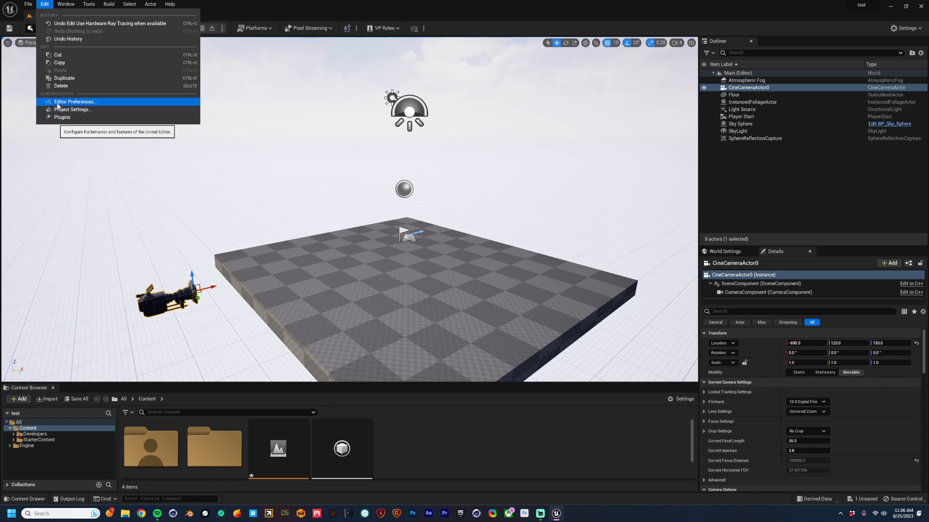
pyautogui.click(42, 4)
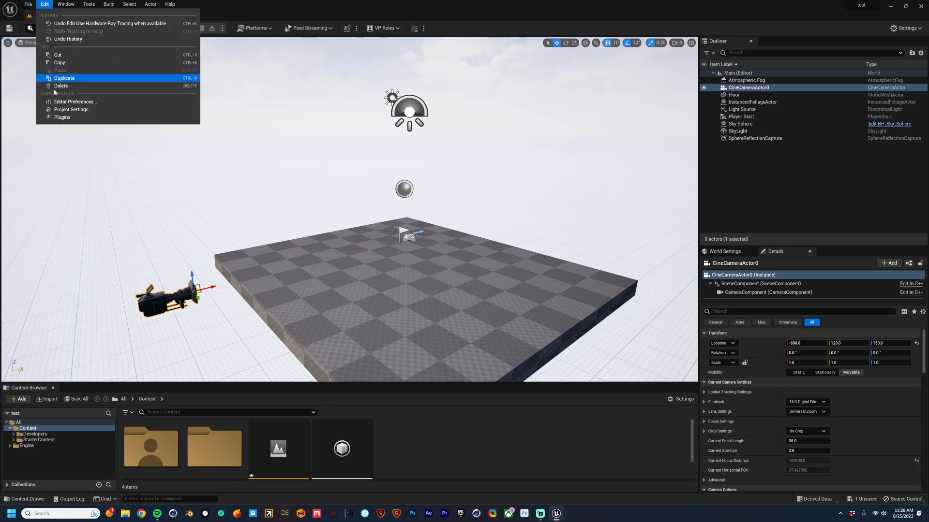
pyautogui.click(59, 120)
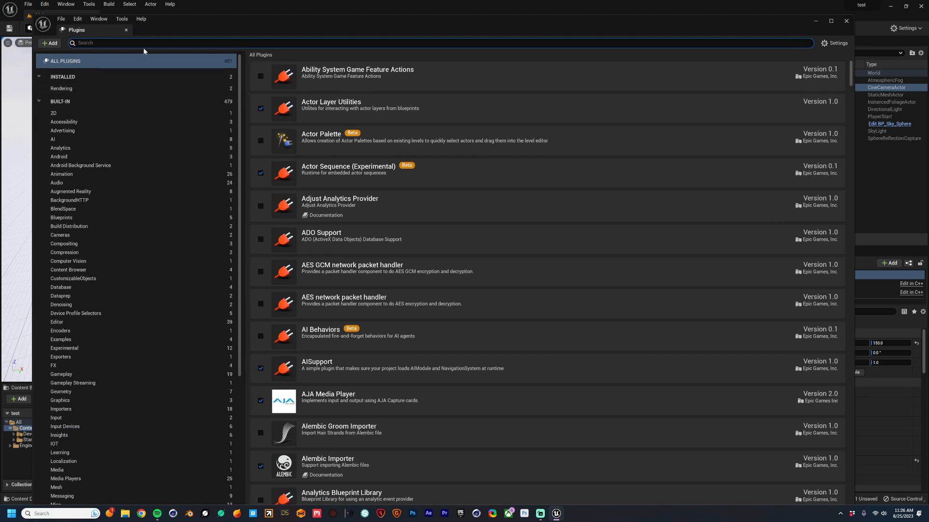
pyautogui.write('modeling')
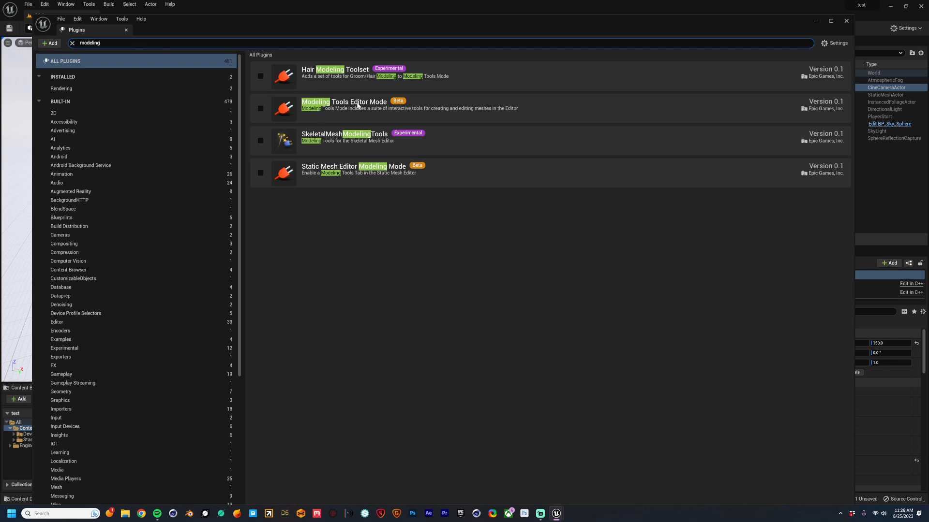
pyautogui.click(261, 109)
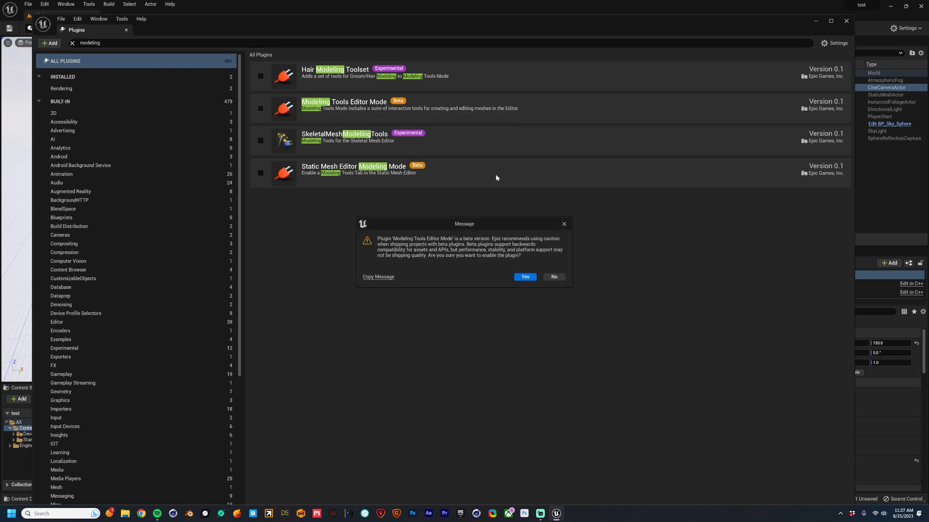
pyautogui.click(524, 277)
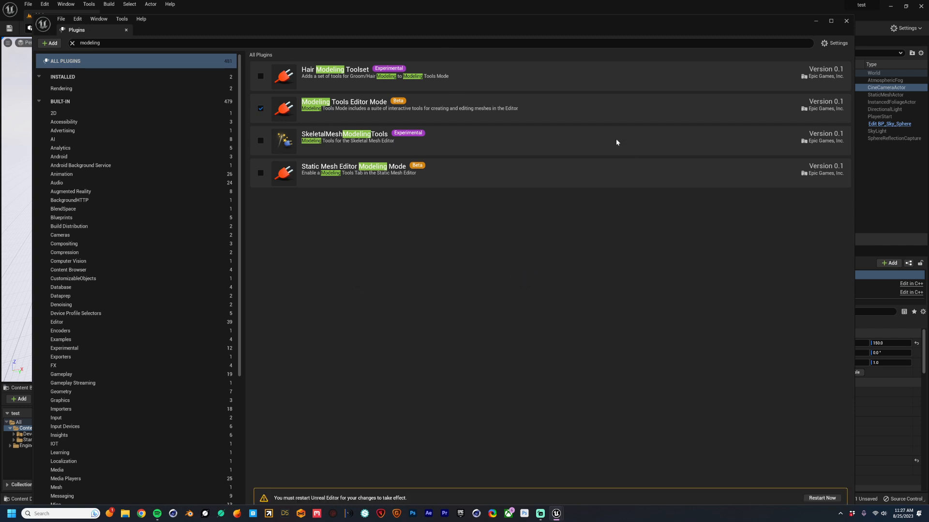
# Restart the editor to apply the plugin change, saving the Main level, and close the Plugins window
pyautogui.moveTo(436, 22); pyautogui.dragTo(419, 6)
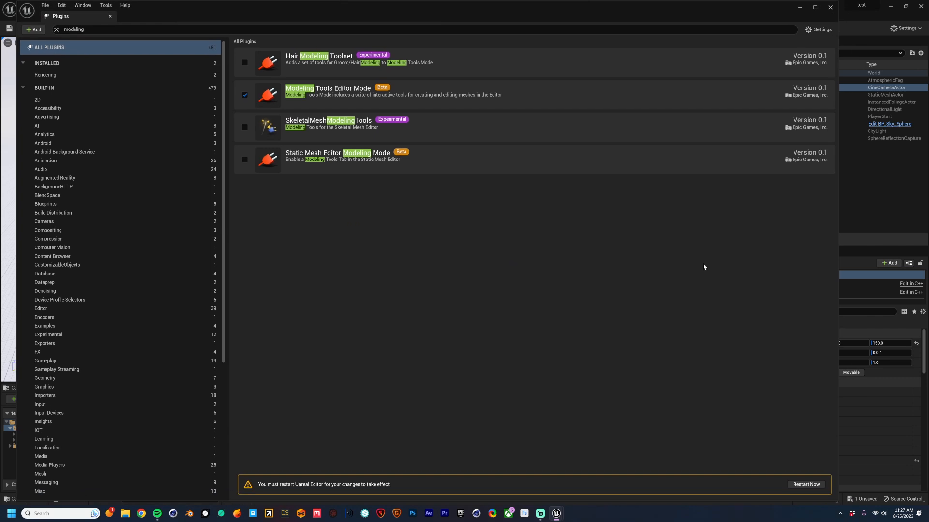
pyautogui.click(805, 485)
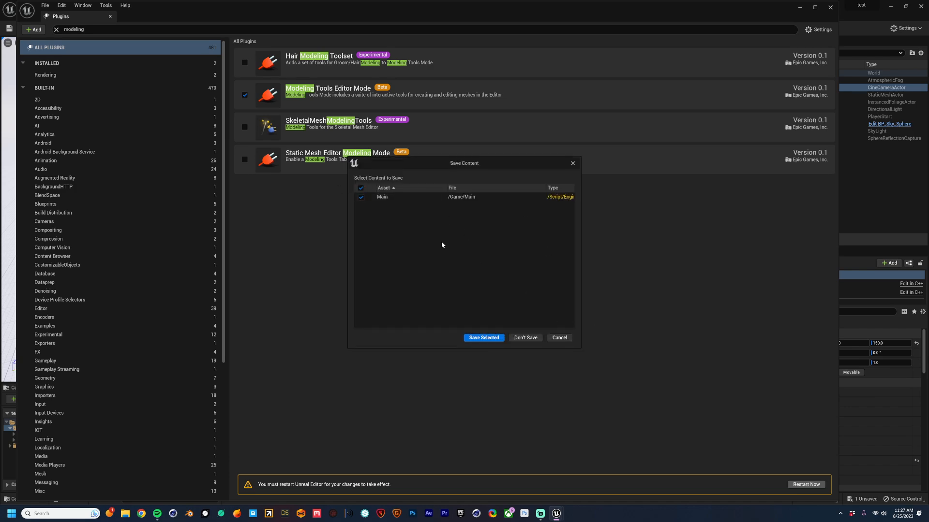
pyautogui.click(483, 338)
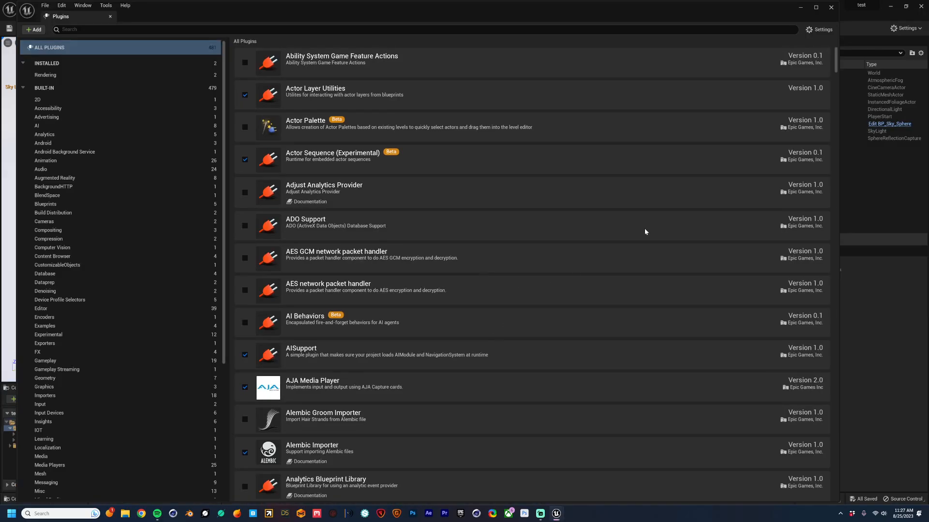
pyautogui.click(832, 8)
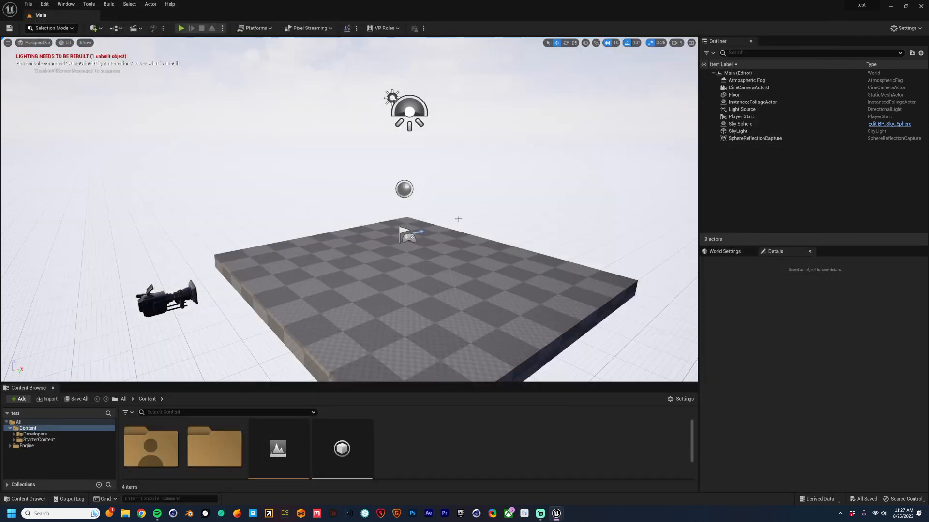
# Delete the Atmospheric Fog, Light Source, Player Start, Sky Sphere, SkyLight and SphereReflectionCapture actors from the level
pyautogui.moveTo(291, 178)
pyautogui.mouseDown(button='right')
pyautogui.moveTo(338, 213)
pyautogui.moveTo(299, 179)
pyautogui.mouseUp(button='right')
pyautogui.press('s')
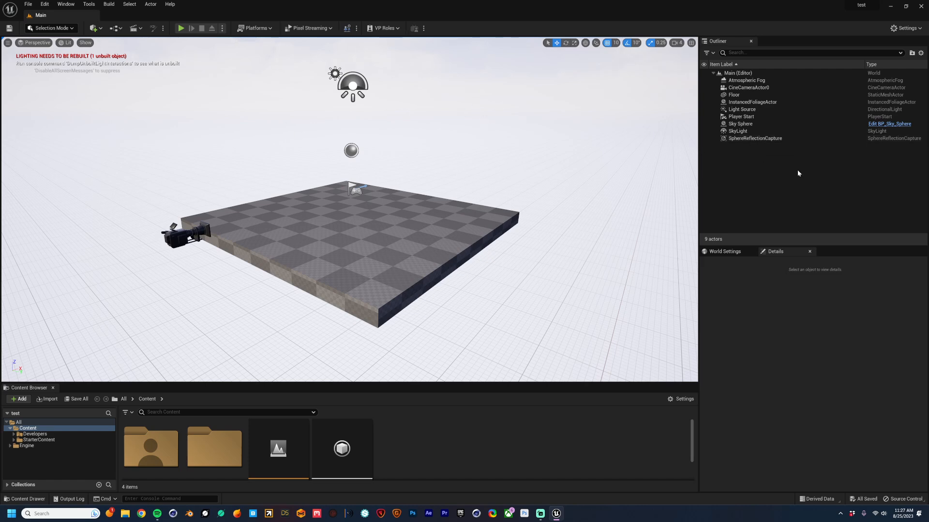
pyautogui.click(755, 139)
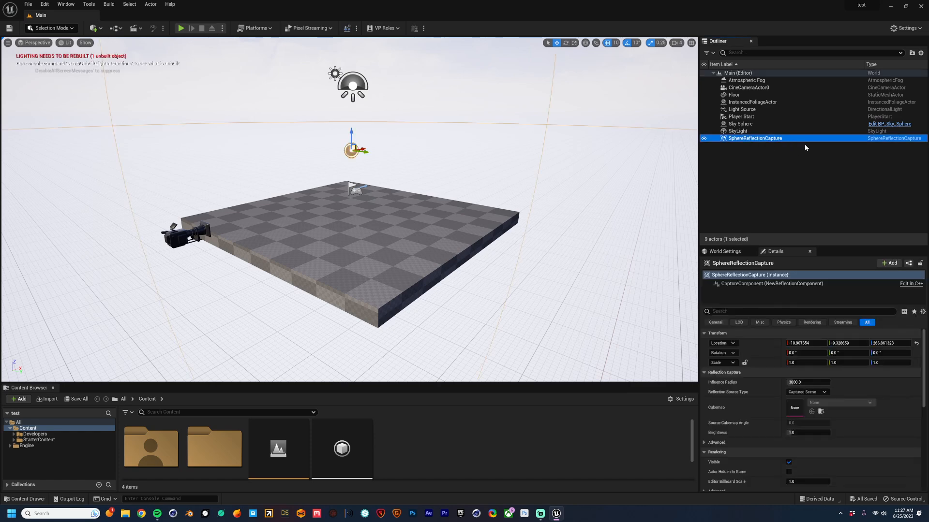
pyautogui.click(757, 162)
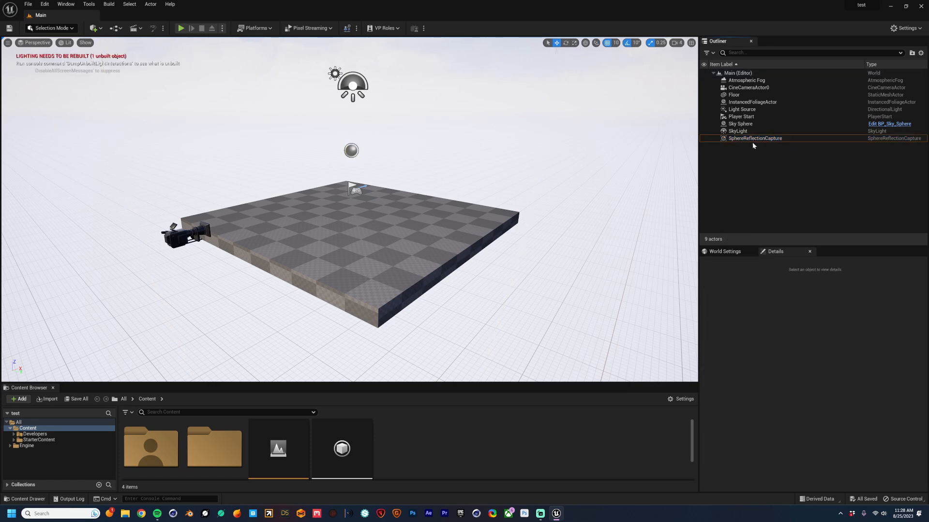
pyautogui.click(738, 140)
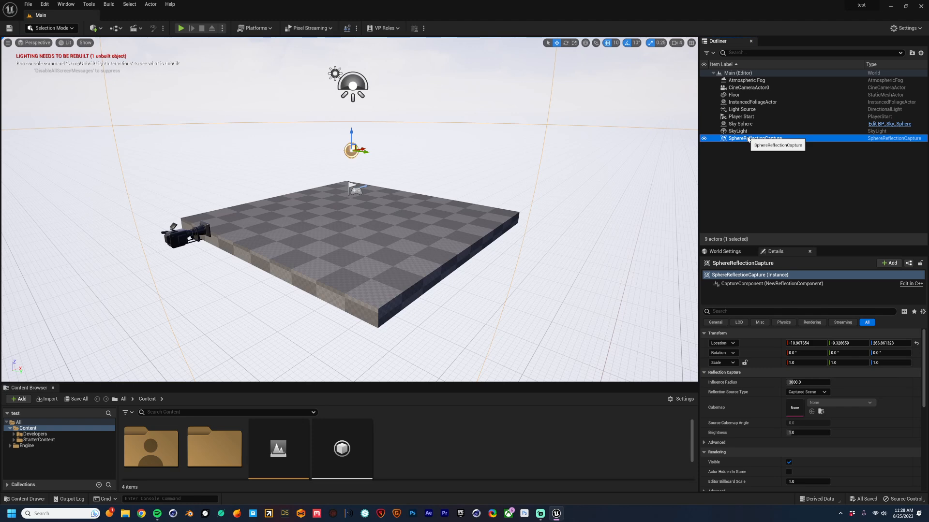
pyautogui.keyDown('ctrl'); pyautogui.click(740, 131); pyautogui.keyUp('ctrl')
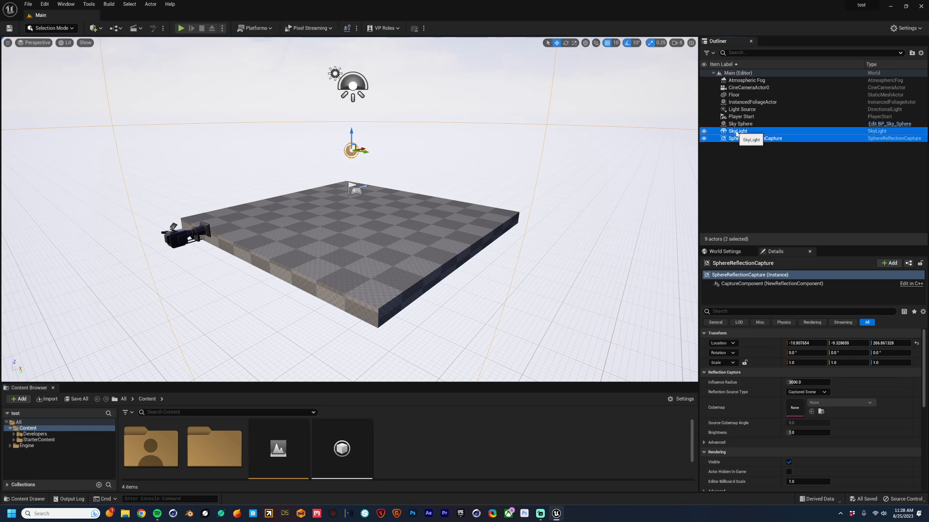
pyautogui.keyDown('ctrl'); pyautogui.click(741, 124); pyautogui.keyUp('ctrl')
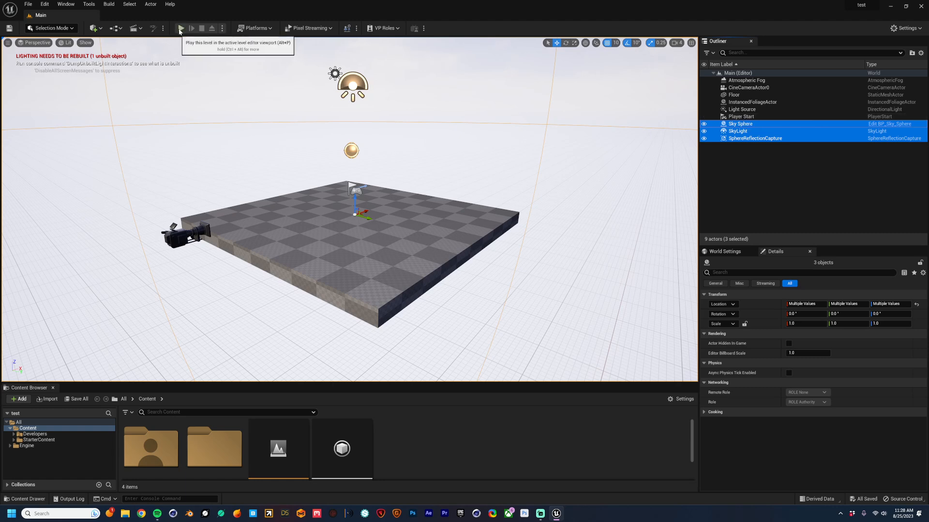
pyautogui.keyDown('ctrl'); pyautogui.click(740, 117); pyautogui.keyUp('ctrl')
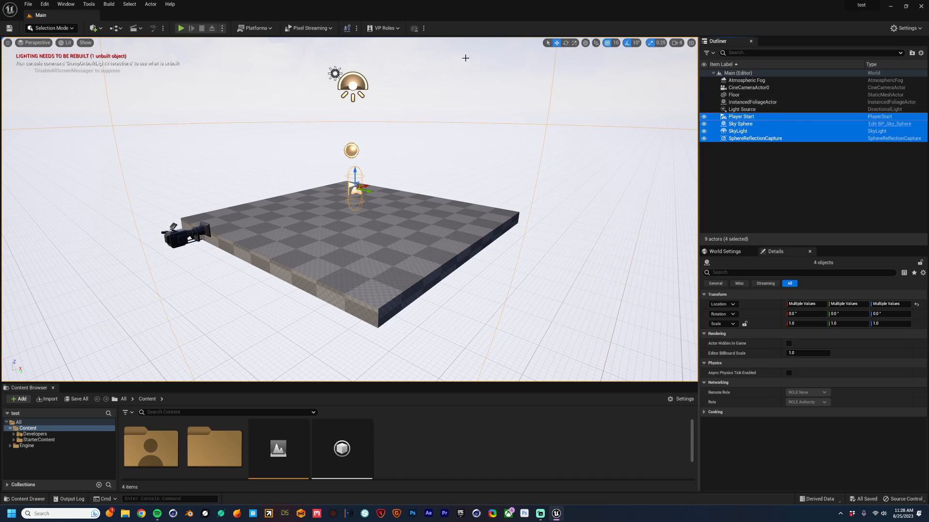
pyautogui.keyDown('ctrl'); pyautogui.click(740, 110); pyautogui.keyUp('ctrl')
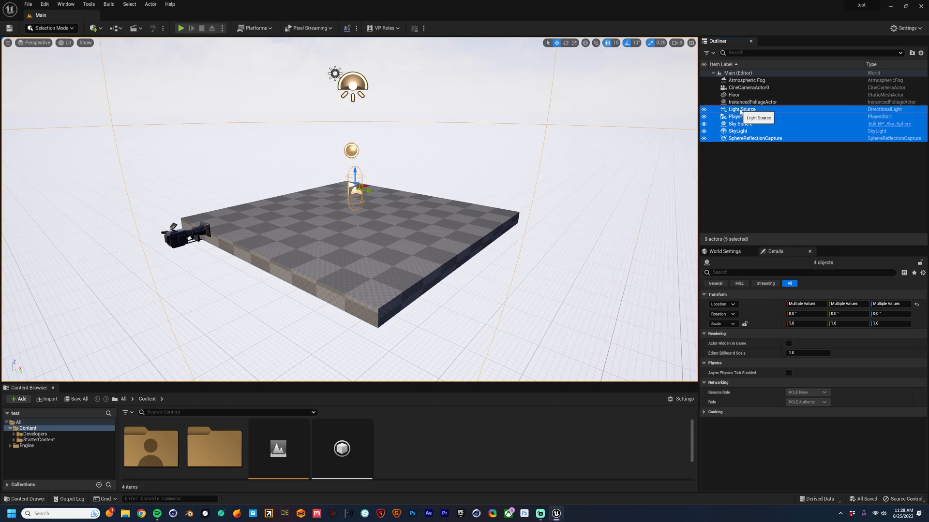
pyautogui.keyDown('ctrl'); pyautogui.click(745, 81); pyautogui.keyUp('ctrl')
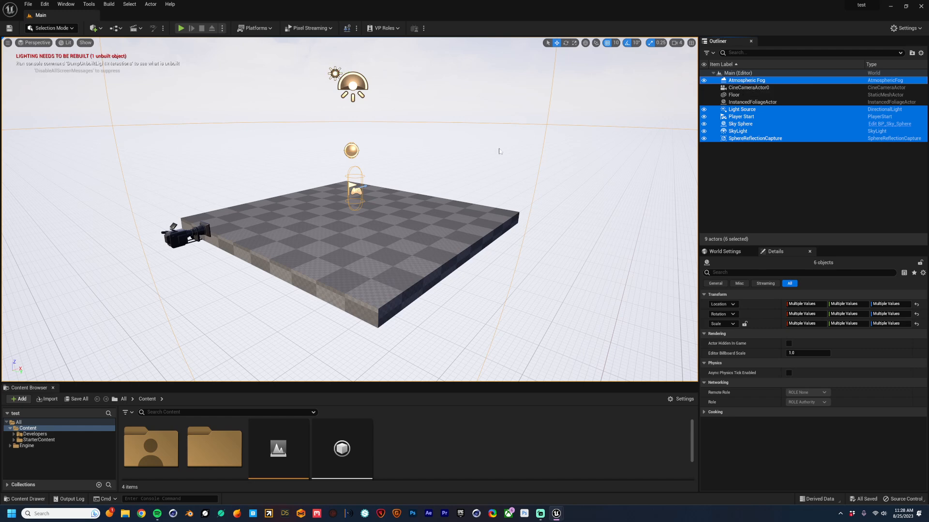
pyautogui.press('Delete')
pyautogui.click(498, 283)
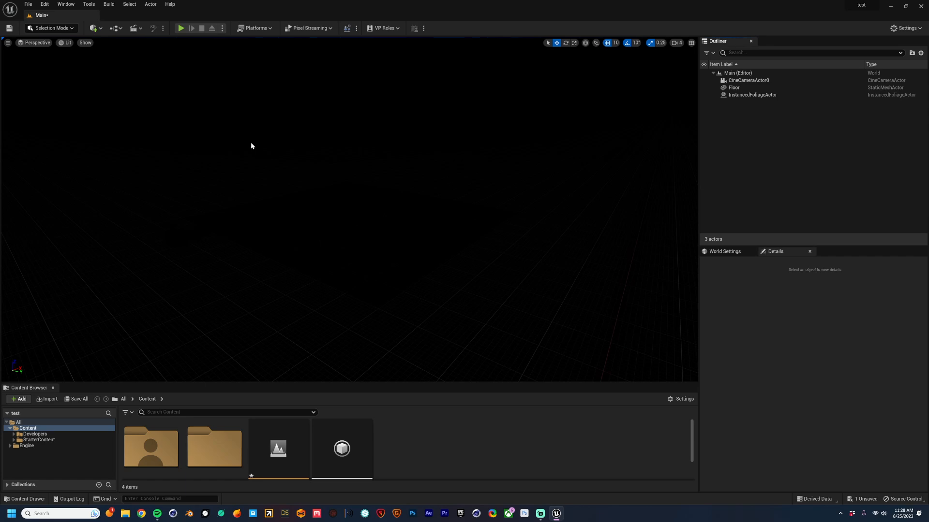
pyautogui.click(395, 192)
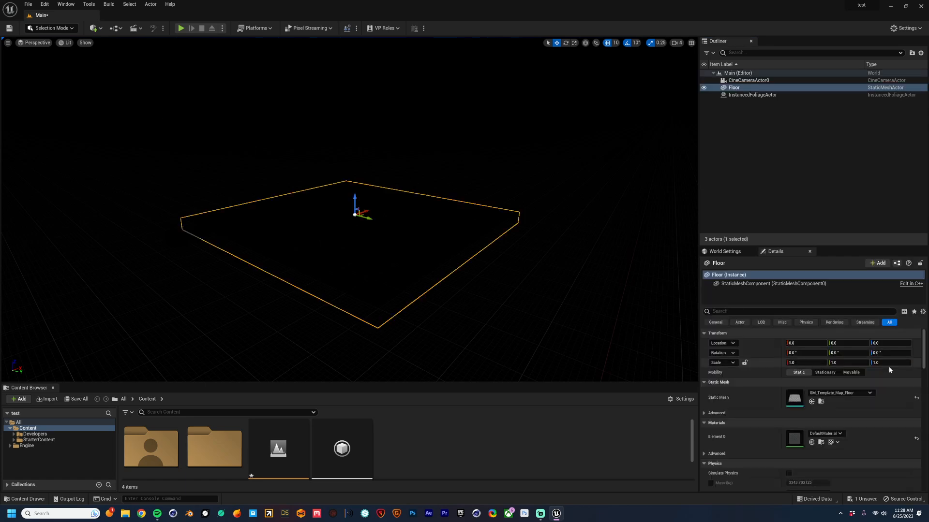
pyautogui.click(433, 161)
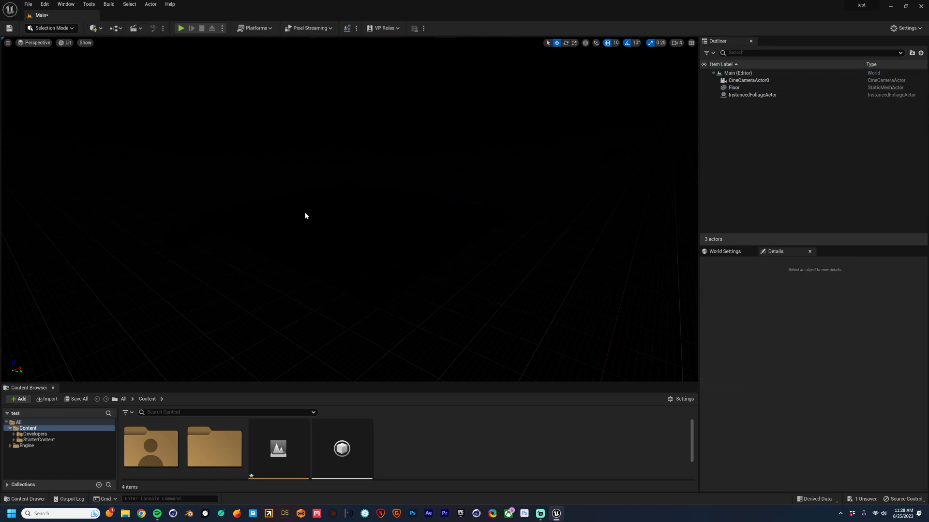
pyautogui.click(98, 33)
pyautogui.click(222, 93)
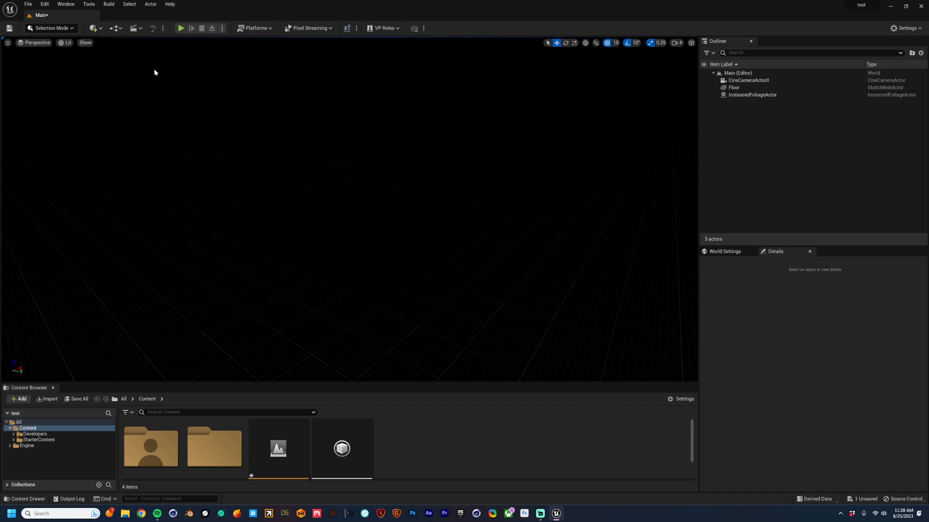
# Add a Rect Light to the darkened scene
pyautogui.click(98, 29)
pyautogui.moveTo(121, 112)
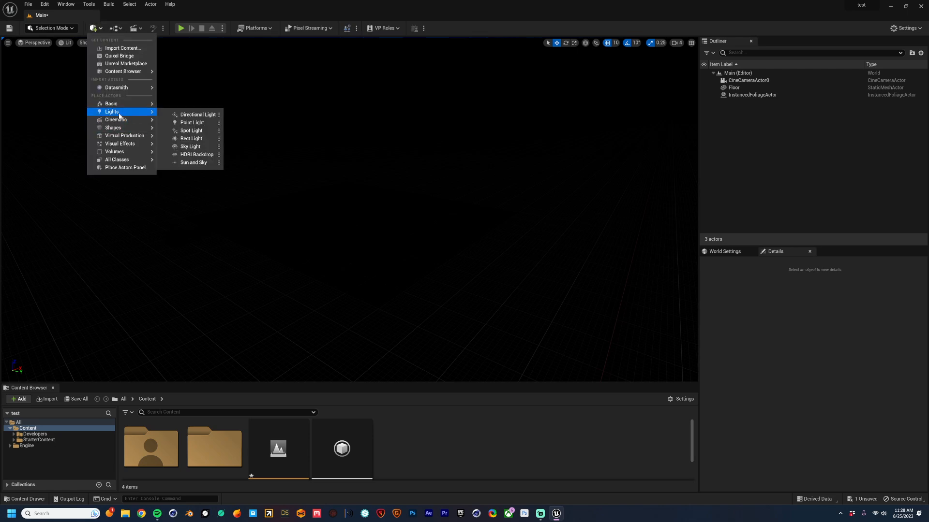
pyautogui.click(191, 139)
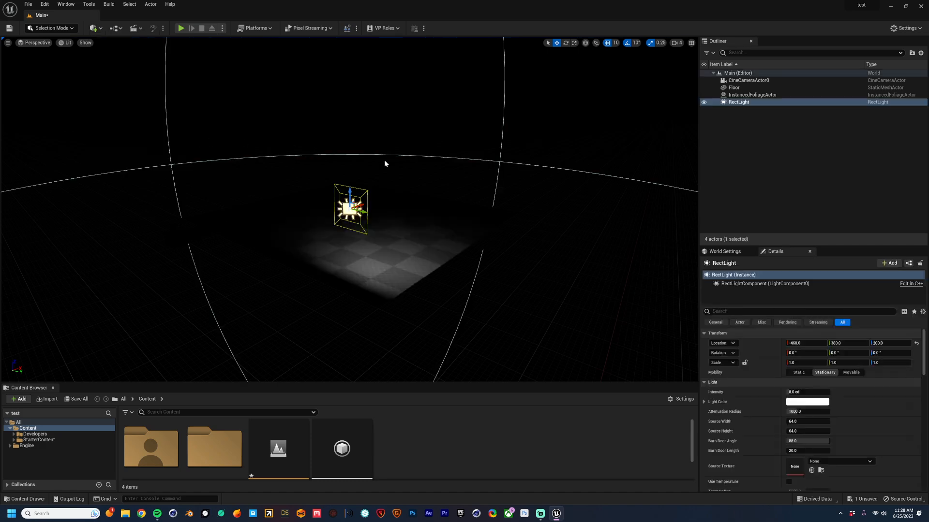
# Make the Rect Light movable and reset its location to the origin
pyautogui.moveTo(348, 218); pyautogui.dragTo(271, 217, button='right')
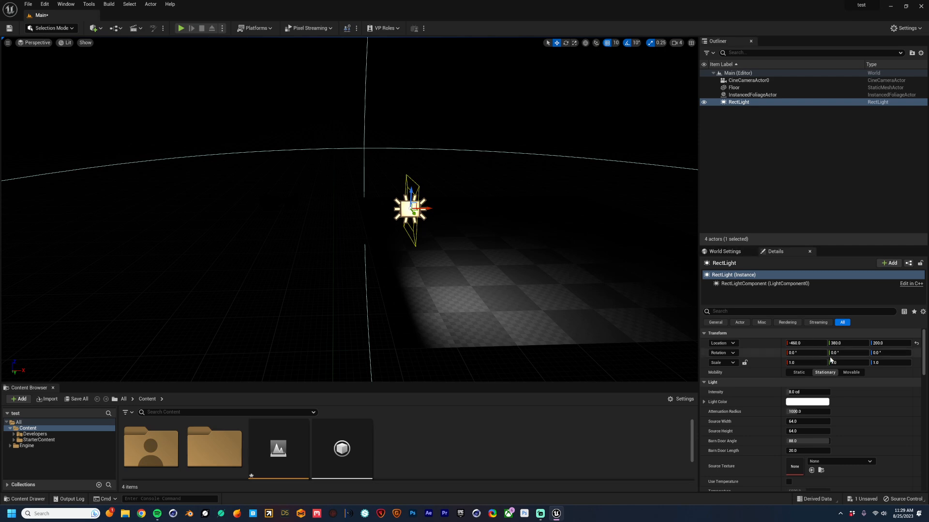
pyautogui.click(856, 373)
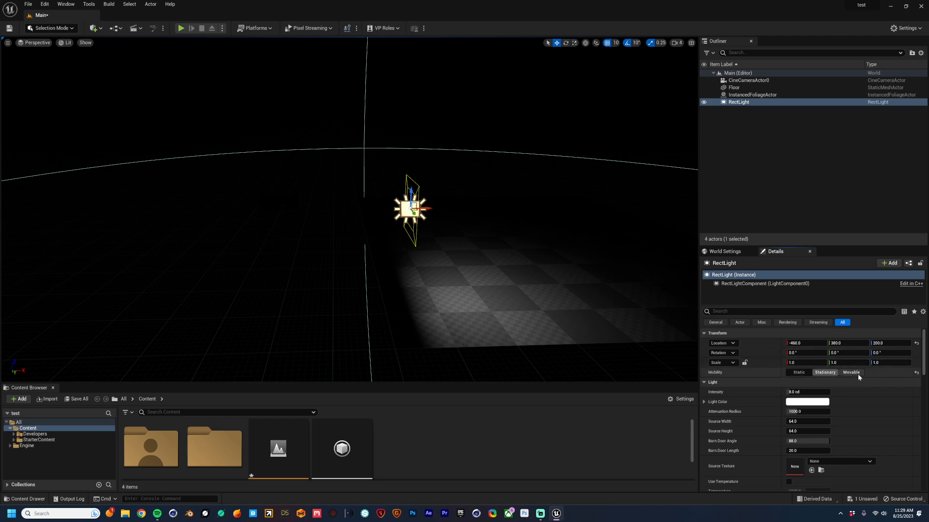
pyautogui.click(917, 345)
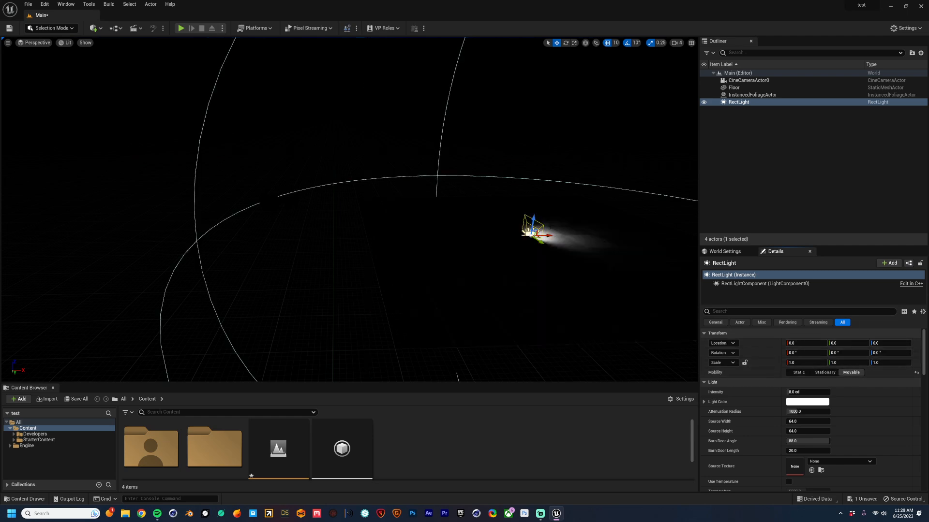
# Raise the Rect Light high above the floor, rotate it -90° to shine straight down, and deselect it
pyautogui.moveTo(532, 220); pyautogui.dragTo(534, 177)
pyautogui.press('e')
pyautogui.moveTo(571, 153); pyautogui.dragTo(599, 170, button='right')
pyautogui.press('w')
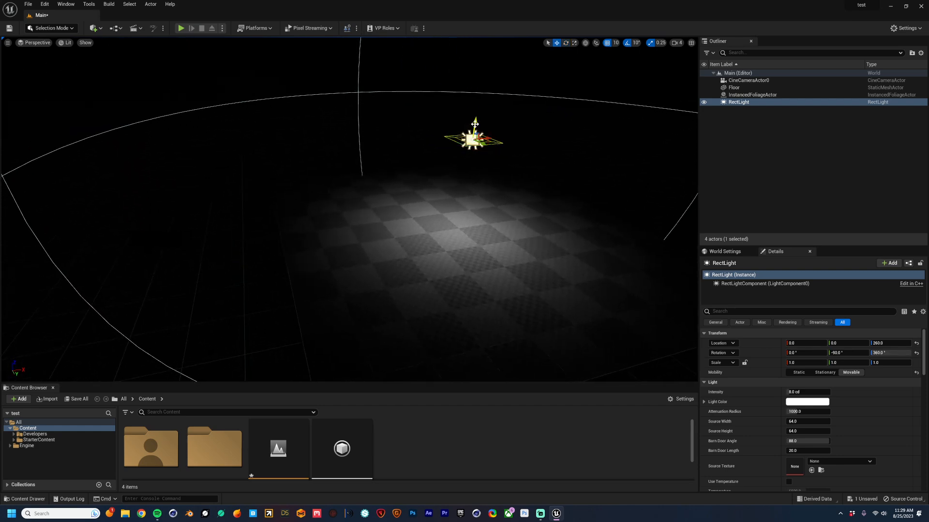
pyautogui.moveTo(474, 122); pyautogui.dragTo(484, 70)
pyautogui.click(558, 130)
pyautogui.moveTo(558, 130)
pyautogui.mouseDown(button='right')
pyautogui.moveTo(594, 115)
pyautogui.moveTo(573, 116)
pyautogui.moveTo(563, 142)
pyautogui.mouseUp(button='right')
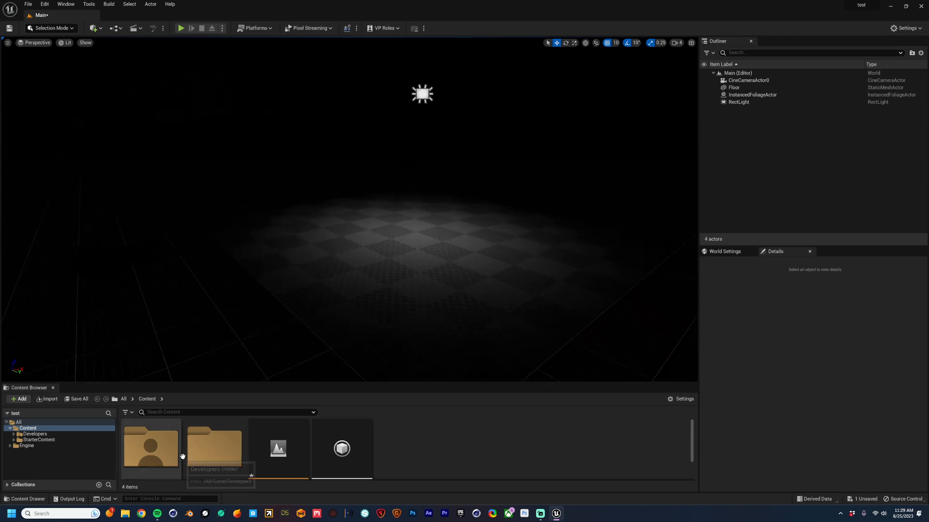
# Switch to the Epic Games Launcher and start adding UE4 Mannequin: Mobile from the library's Vault to a project
pyautogui.click(462, 514)
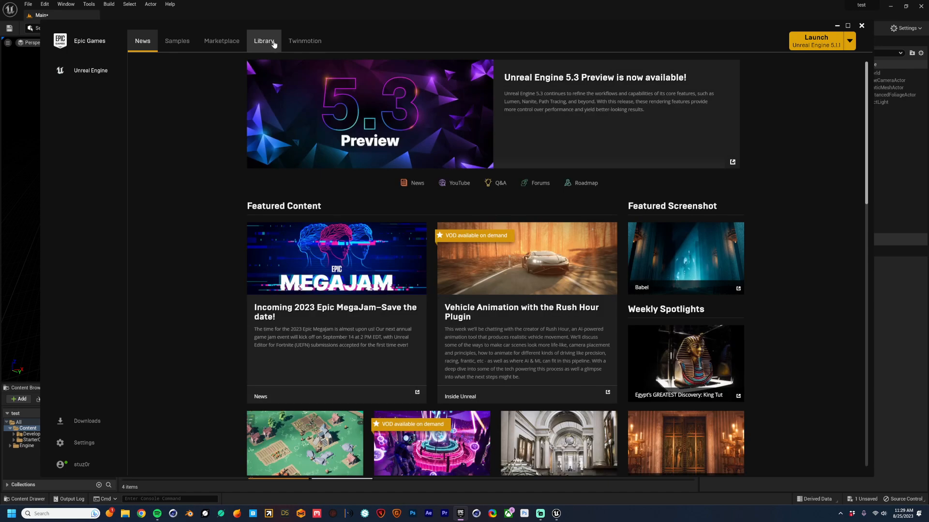
pyautogui.click(273, 44)
pyautogui.scroll(-5, 355, 252)
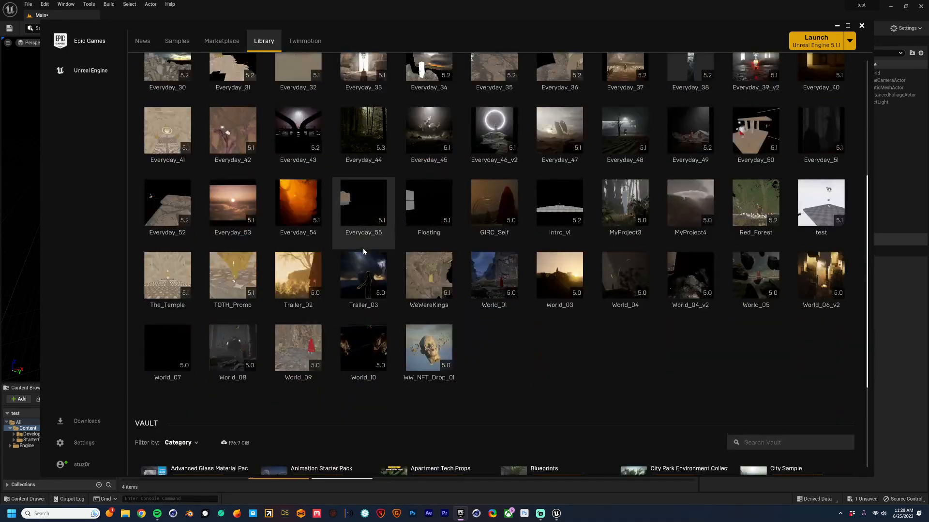
pyautogui.scroll(-3, 363, 248)
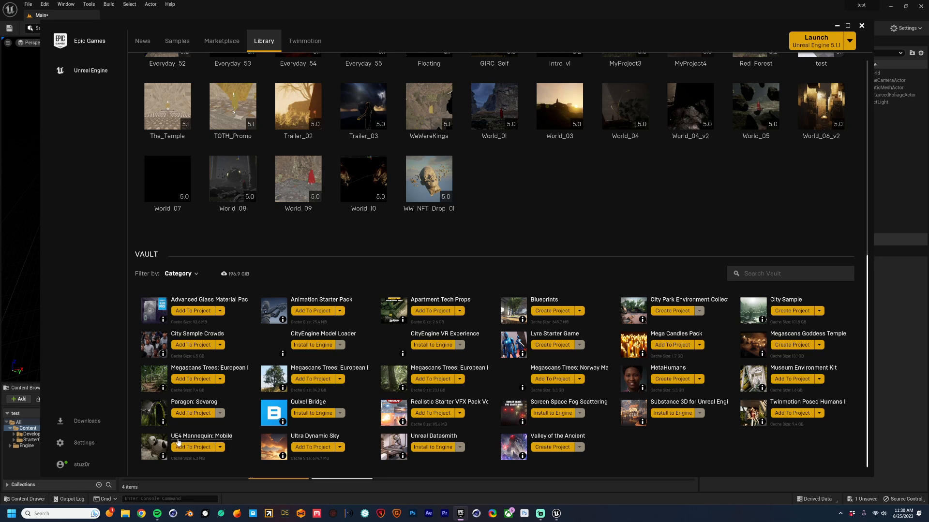
pyautogui.click(202, 448)
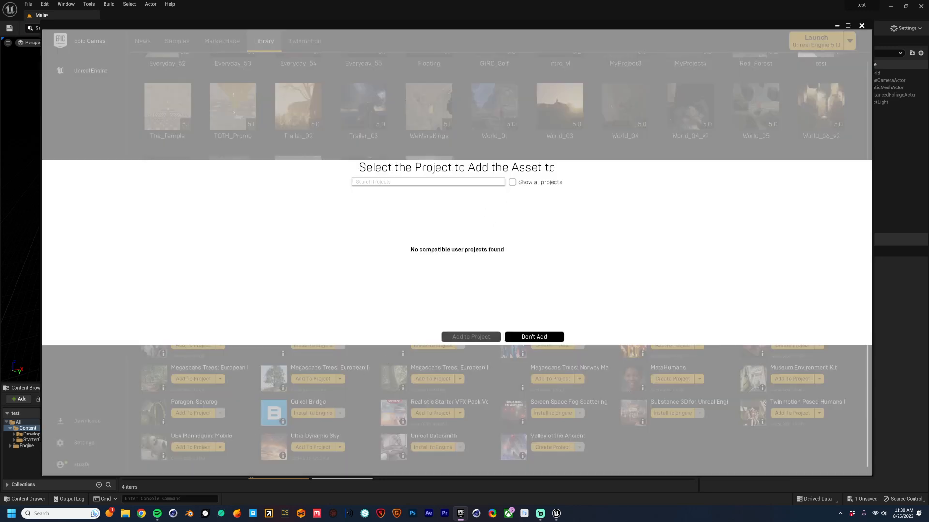
# Show all projects, add the mannequin asset to the test project as version 4.24, and return to the Unreal editor
pyautogui.click(513, 183)
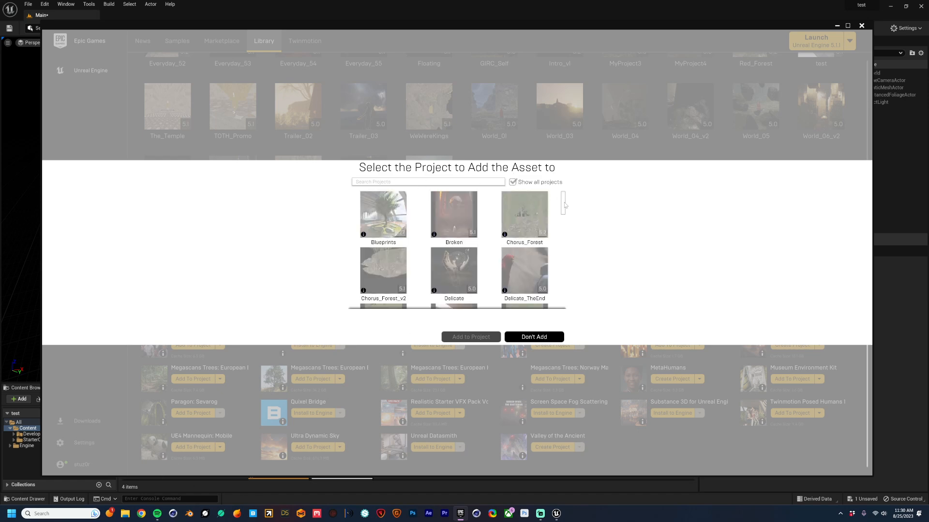
pyautogui.scroll(-10, 563, 220)
pyautogui.scroll(-10, 568, 240)
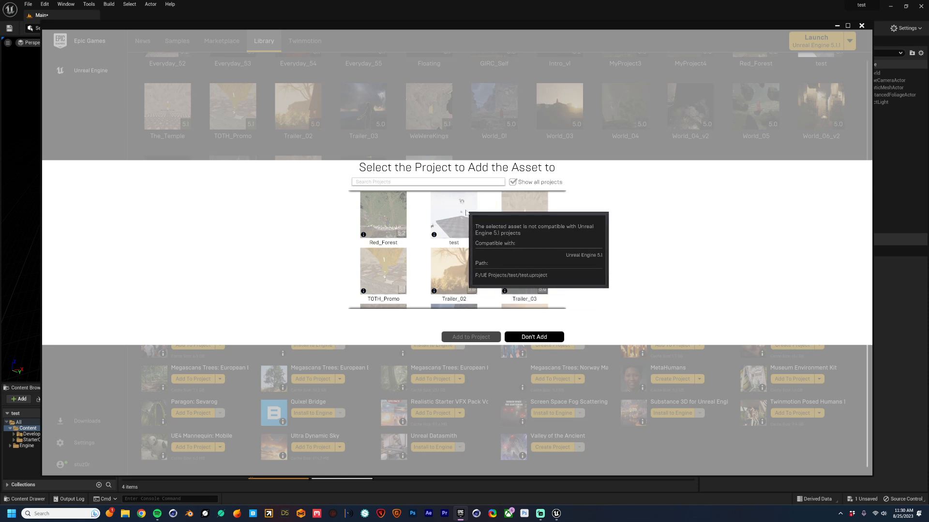
pyautogui.click(458, 217)
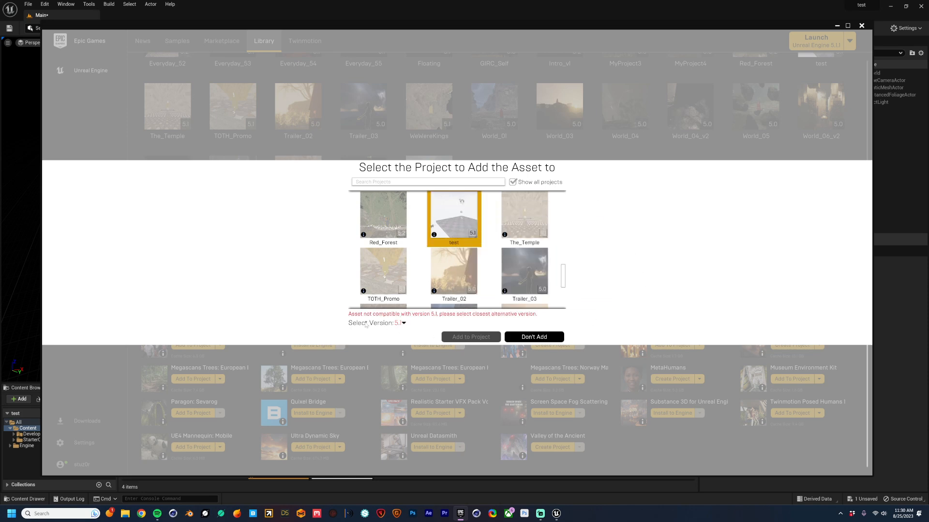
pyautogui.click(403, 323)
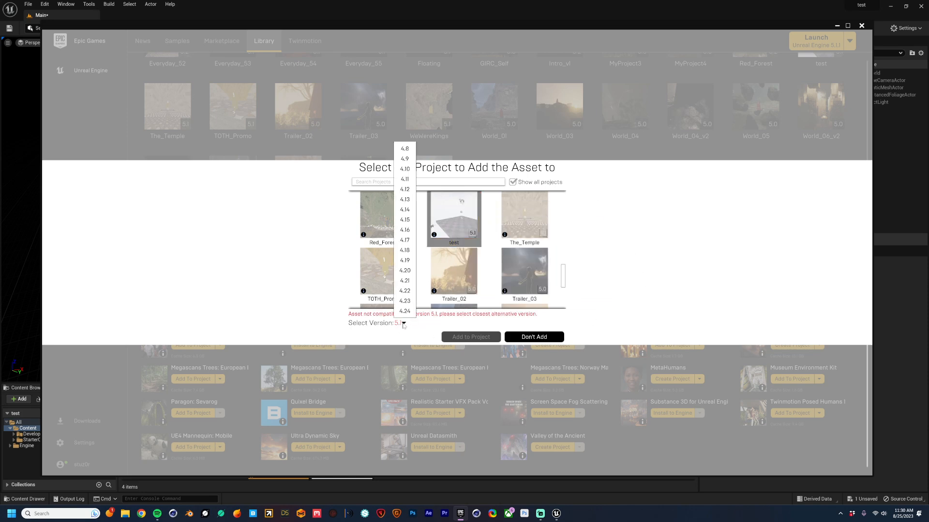
pyautogui.click(403, 323)
pyautogui.click(404, 324)
pyautogui.click(411, 302)
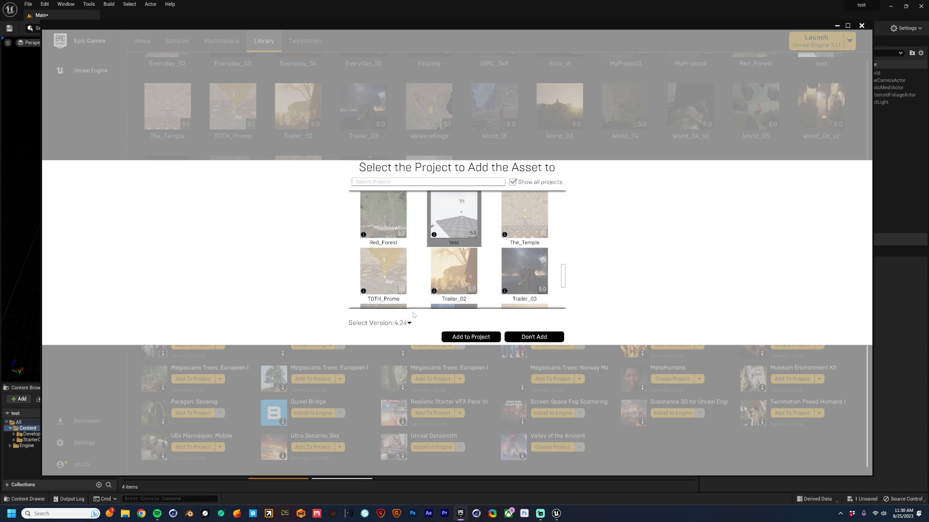
pyautogui.click(470, 337)
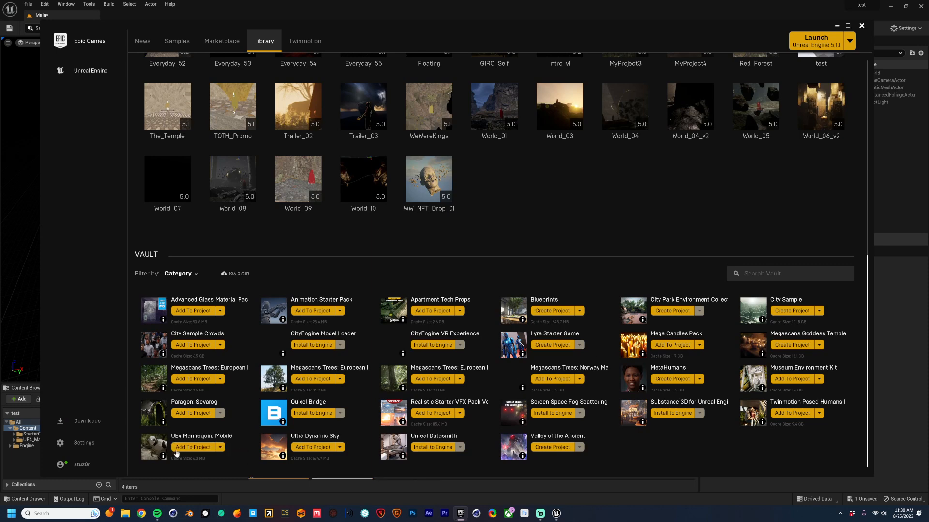
pyautogui.click(837, 25)
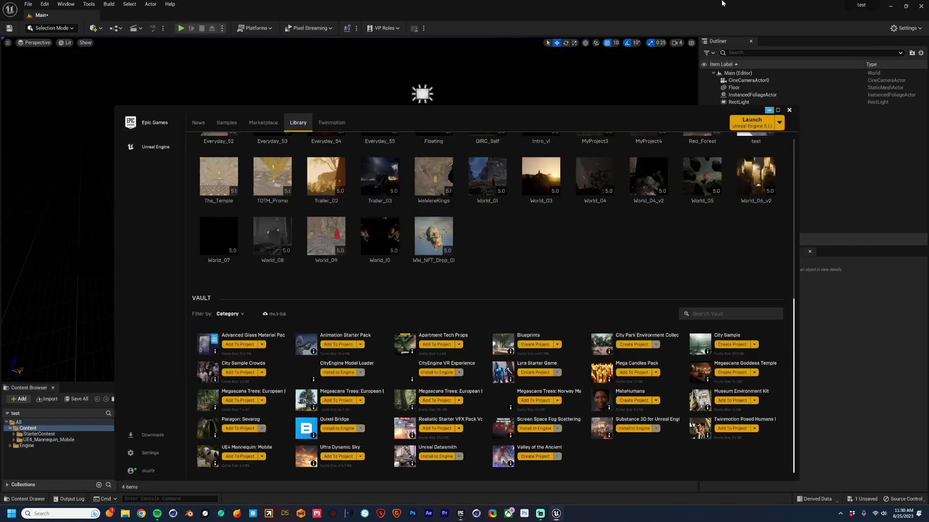
# Open the UE4_Mannequin_Mobile folder, set the content thumbnail size to Small, and shrink the Content Browser's height
pyautogui.click(41, 441)
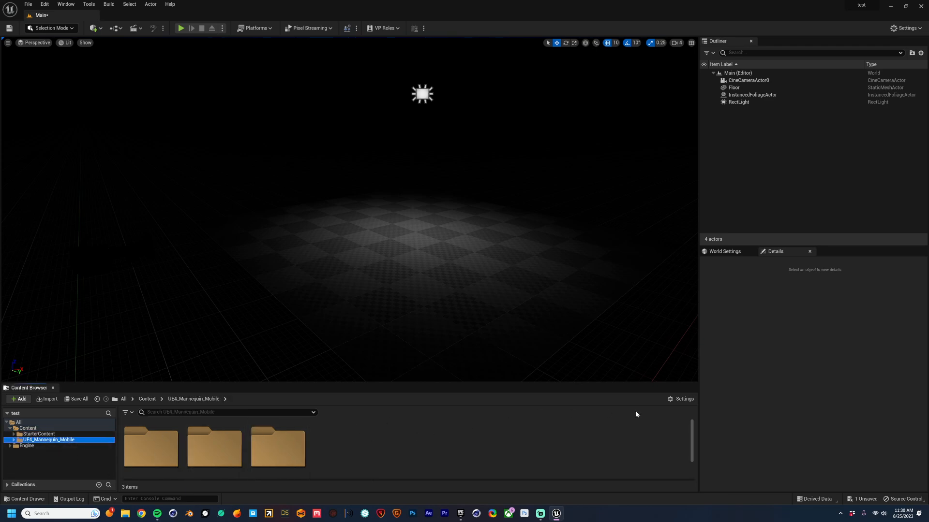
pyautogui.moveTo(326, 382); pyautogui.dragTo(329, 362)
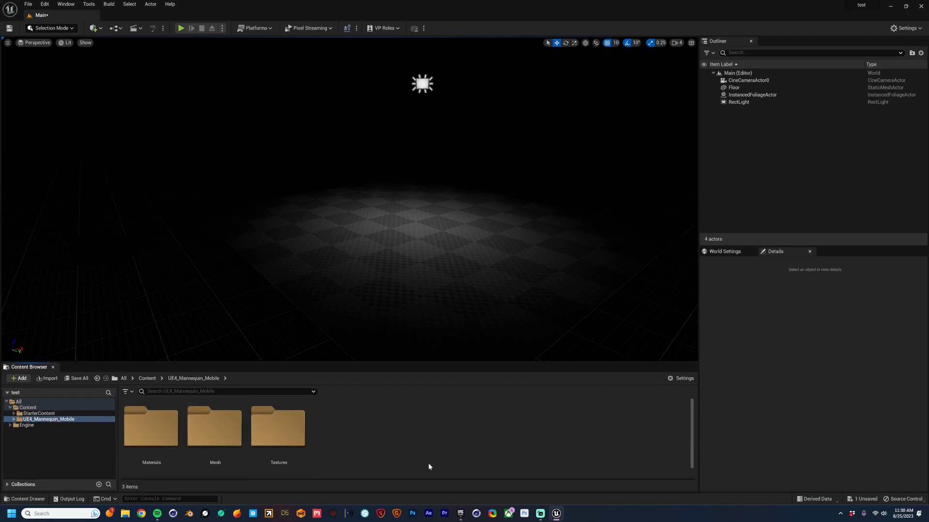
pyautogui.click(683, 378)
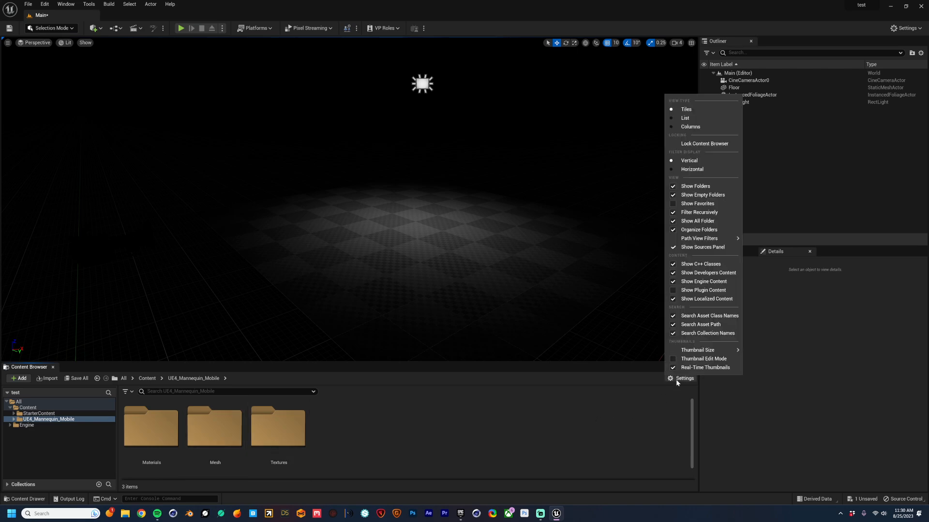
pyautogui.moveTo(706, 350)
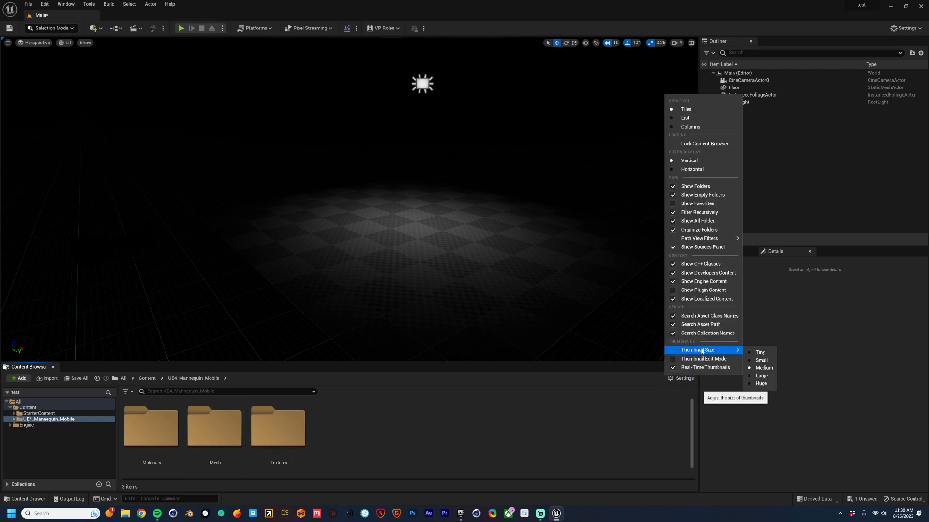
pyautogui.click(759, 360)
pyautogui.moveTo(282, 362); pyautogui.dragTo(276, 391)
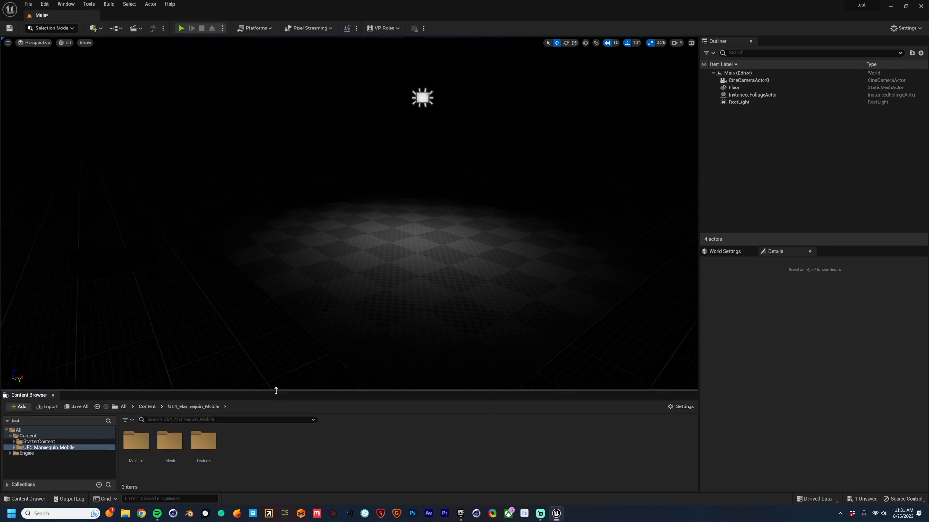
# Place the SK_Mannequin_Mobile skeletal mesh from the Mesh folder in the level and reset its location to the origin
pyautogui.doubleClick(172, 447)
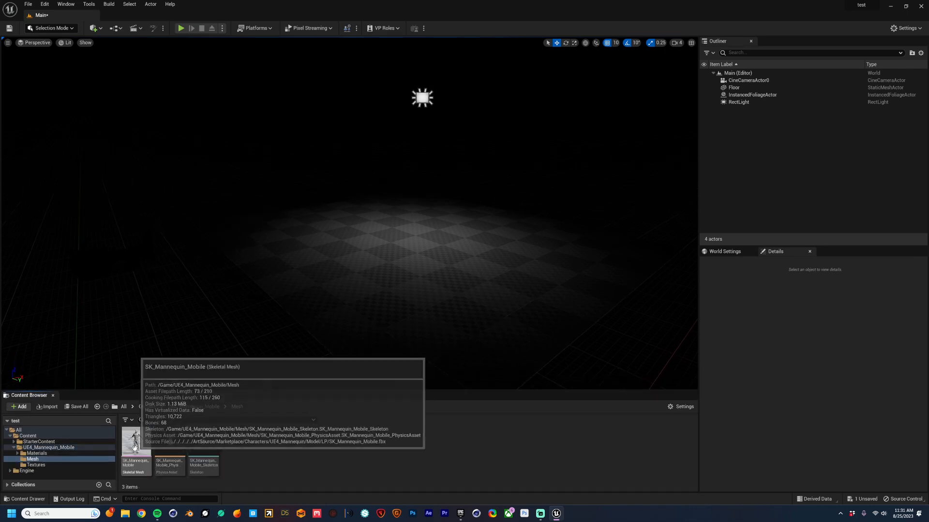
pyautogui.moveTo(146, 442); pyautogui.dragTo(427, 236)
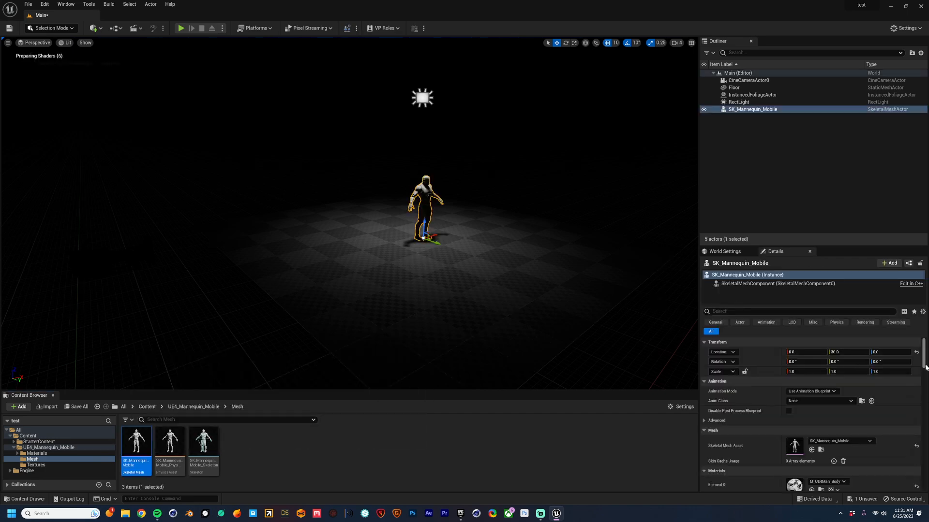
pyautogui.click(916, 351)
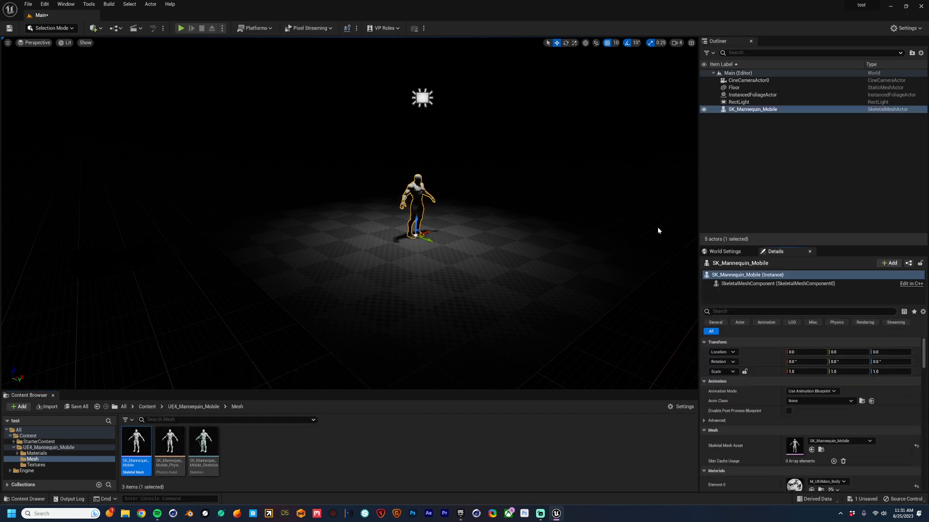
# Examine the mannequin and its overhead lighting from around the scene, with and without the editor icons
pyautogui.click(476, 120)
pyautogui.moveTo(476, 120); pyautogui.dragTo(660, 114, button='right')
pyautogui.press('a')
pyautogui.press('w')
pyautogui.press('a')
pyautogui.press('s')
pyautogui.moveTo(421, 180)
pyautogui.mouseDown(button='right')
pyautogui.moveTo(421, 170)
pyautogui.moveTo(421, 180)
pyautogui.mouseUp(button='right')
pyautogui.press('w')
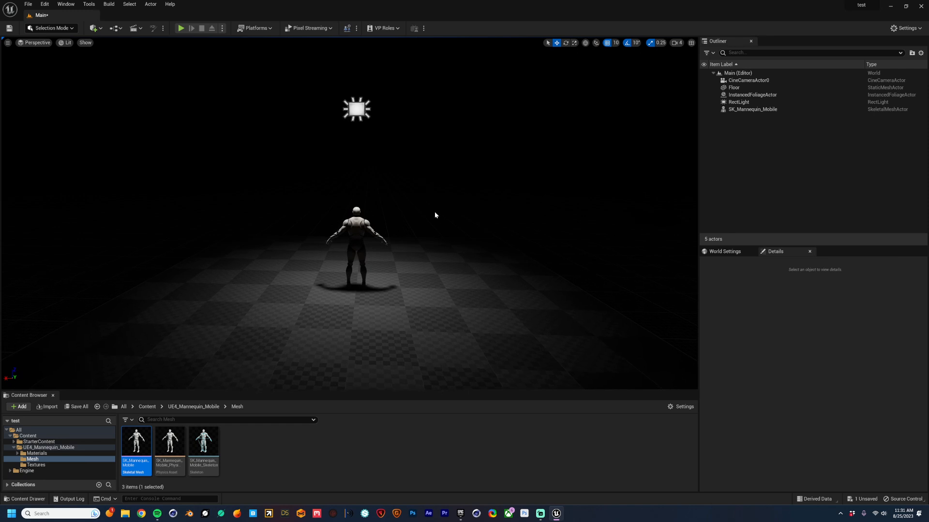
pyautogui.press('g')
pyautogui.press('d')
pyautogui.moveTo(334, 202); pyautogui.dragTo(300, 195, button='right')
pyautogui.press('g')
pyautogui.press('g')
pyautogui.moveTo(373, 178); pyautogui.dragTo(316, 165, button='right')
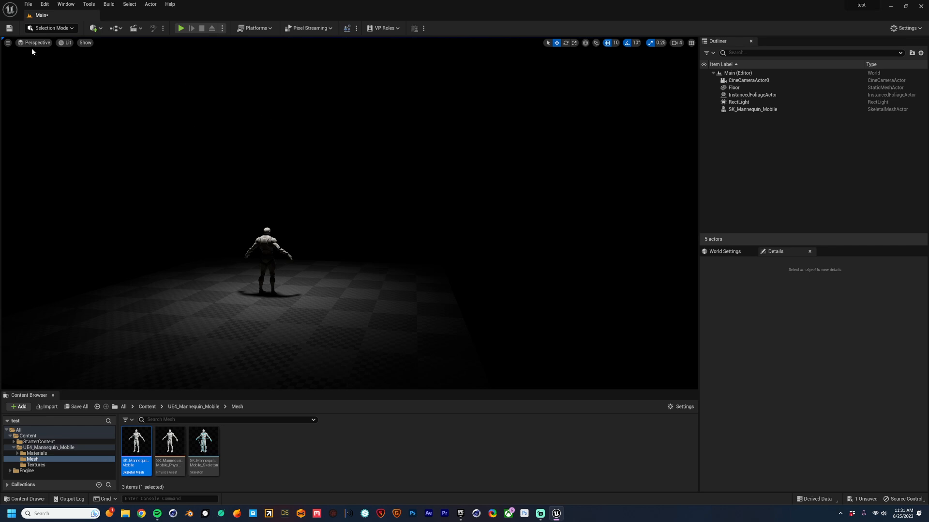
# Pilot CineCameraActor0 and move it to frame the full mannequin near the center of the shot
pyautogui.click(7, 43)
pyautogui.click(7, 43)
pyautogui.click(25, 45)
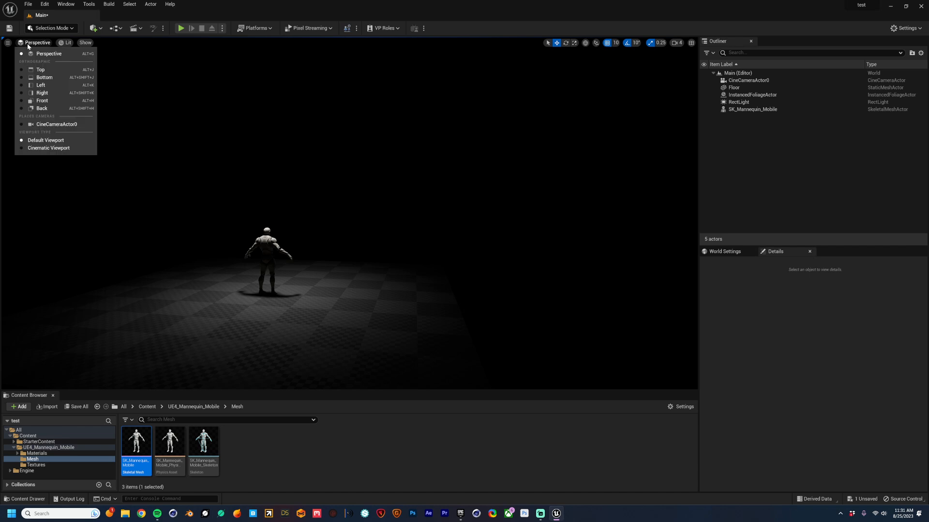
pyautogui.click(57, 125)
pyautogui.moveTo(350, 213); pyautogui.dragTo(388, 205, button='right')
pyautogui.press('s')
pyautogui.press('s')
pyautogui.press('a')
pyautogui.press('s')
pyautogui.moveTo(250, 212); pyautogui.dragTo(243, 209, button='right')
pyautogui.press('s')
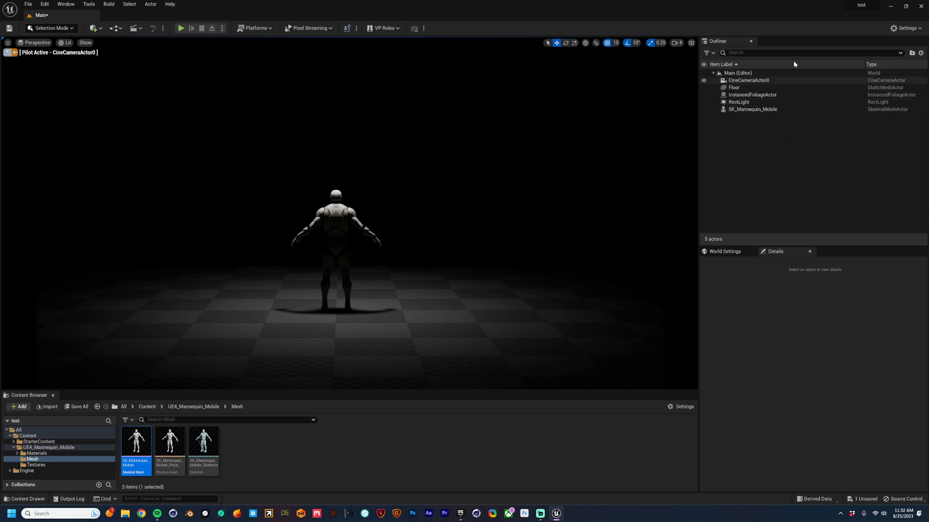
# Set the filmback of CineCameraActor0 to a sensor width of 20 mm and a sensor height of 25 mm
pyautogui.click(742, 81)
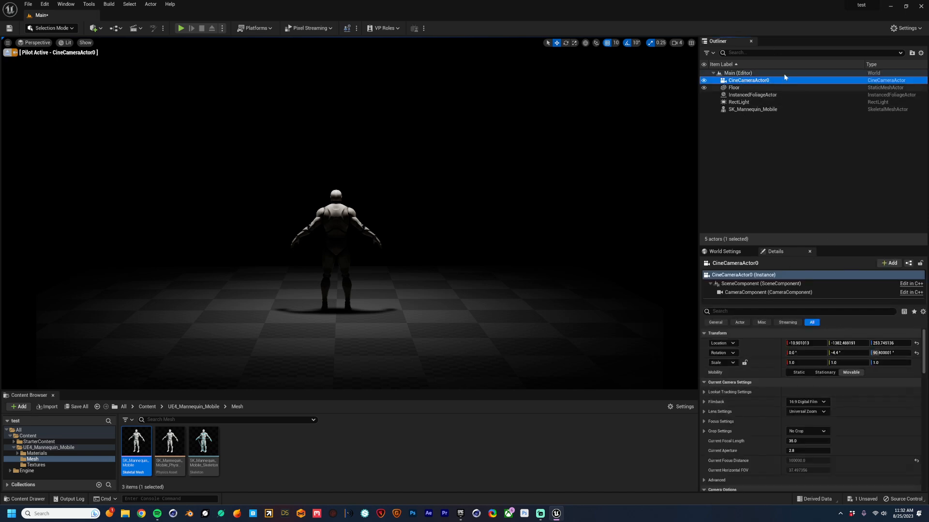
pyautogui.click(730, 81)
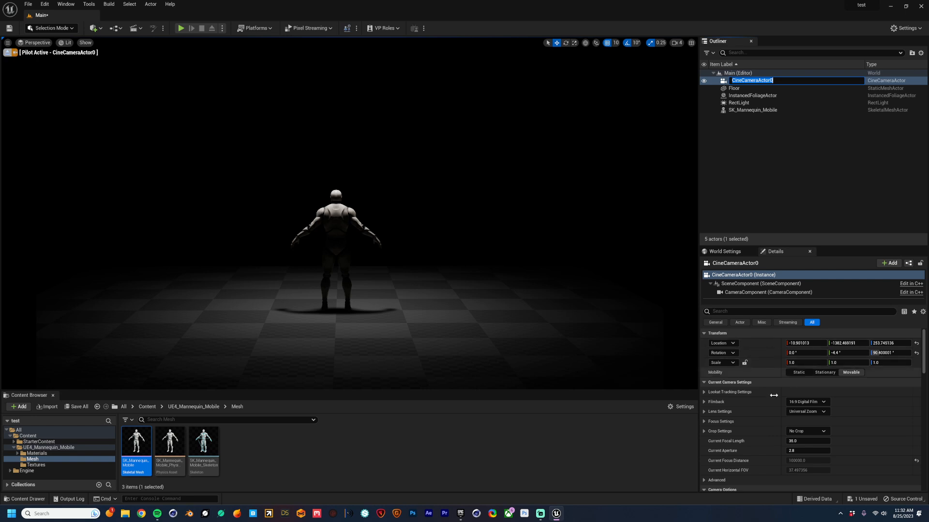
pyautogui.click(759, 140)
pyautogui.click(748, 80)
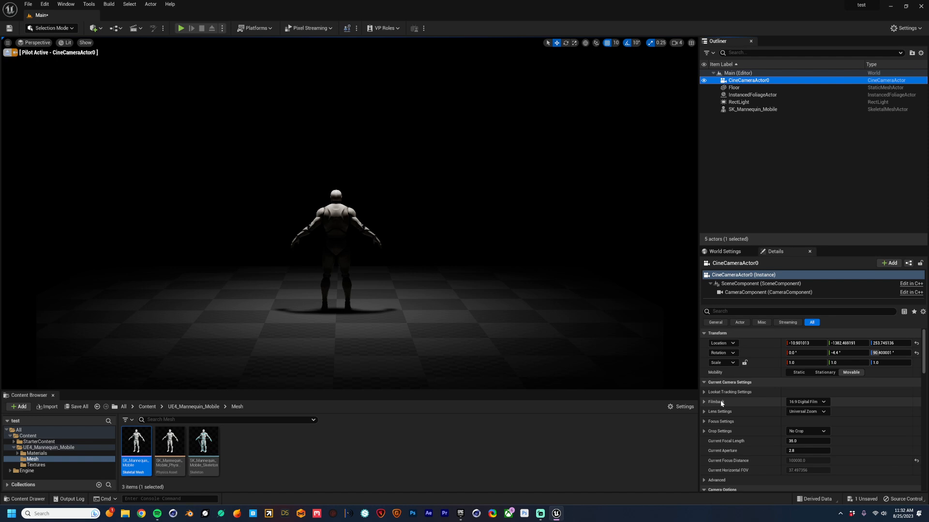
pyautogui.click(703, 402)
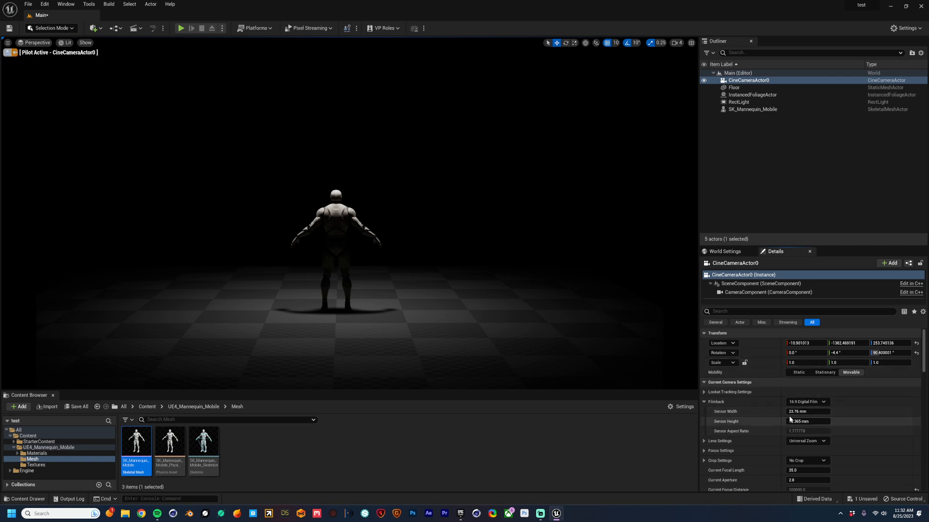
pyautogui.click(808, 412)
pyautogui.write('20')
pyautogui.press('Tab')
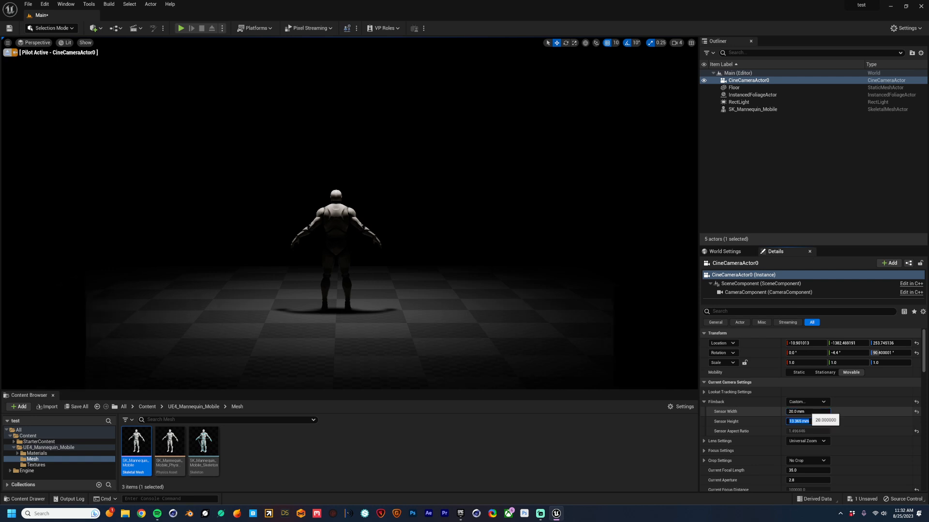
pyautogui.write('25')
pyautogui.press('Return')
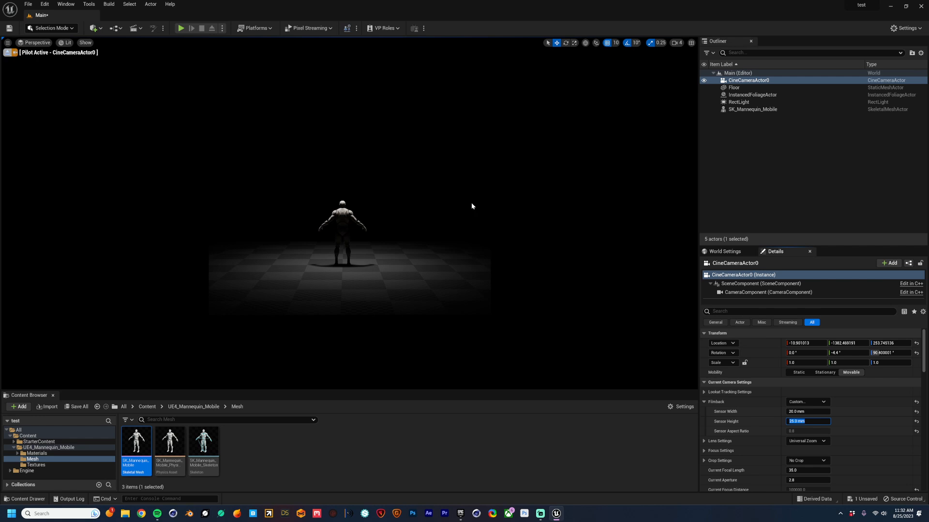
# Select the floor and scale it uniformly to 1.5
pyautogui.click(395, 295)
pyautogui.press('r')
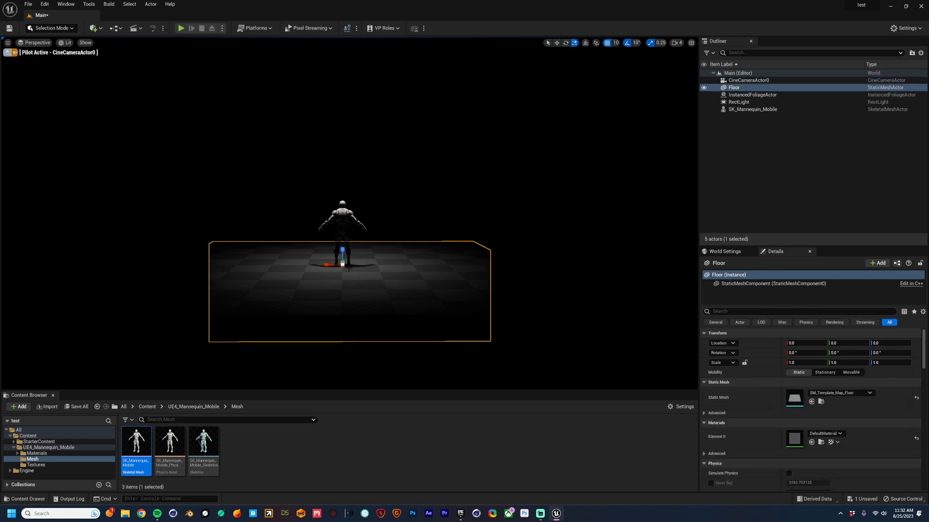
pyautogui.moveTo(342, 266); pyautogui.dragTo(406, 178)
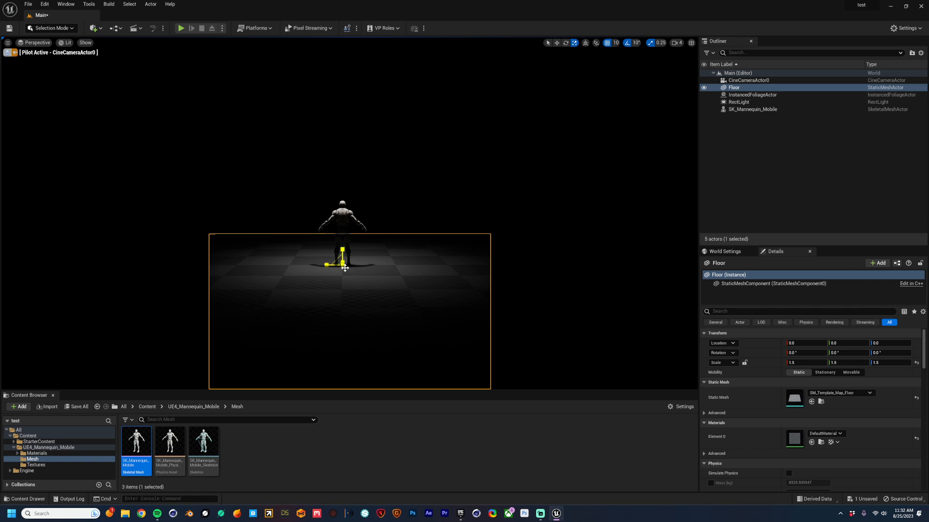
pyautogui.press('w')
pyautogui.press('r')
pyautogui.press('w')
pyautogui.press('e')
pyautogui.press('r')
pyautogui.press('w')
pyautogui.press('e')
pyautogui.press('r')
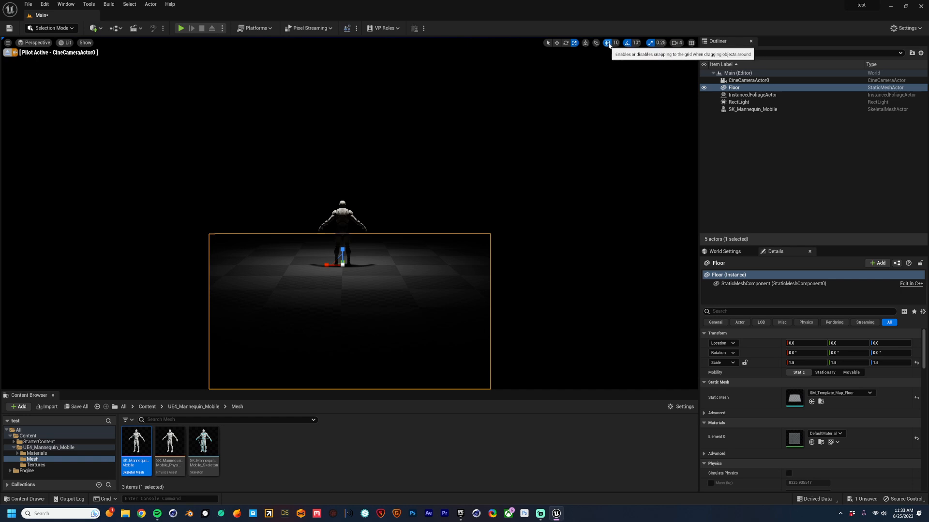
# Try rotating the floor, reset its rotation to zero and set its mobility to Movable
pyautogui.press('w')
pyautogui.moveTo(329, 265)
pyautogui.mouseDown()
pyautogui.moveTo(395, 265)
pyautogui.moveTo(332, 267)
pyautogui.mouseUp()
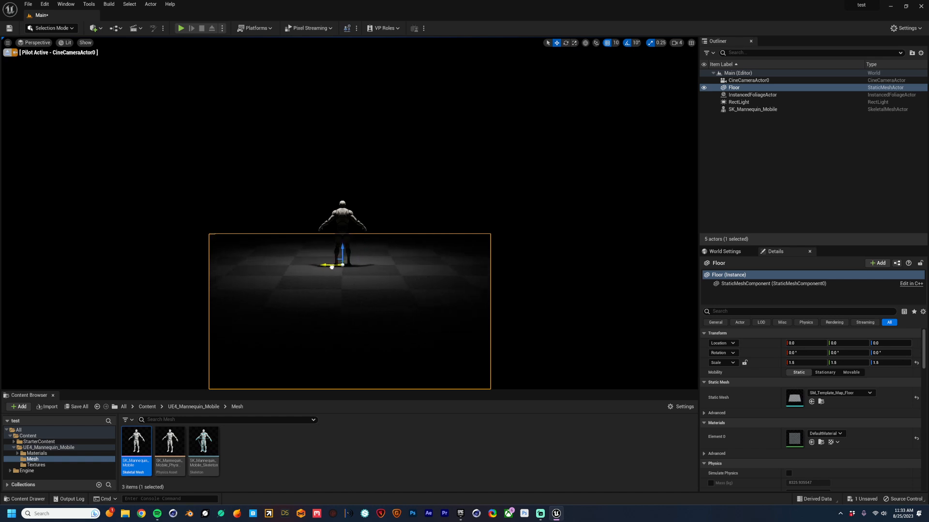
pyautogui.press('e')
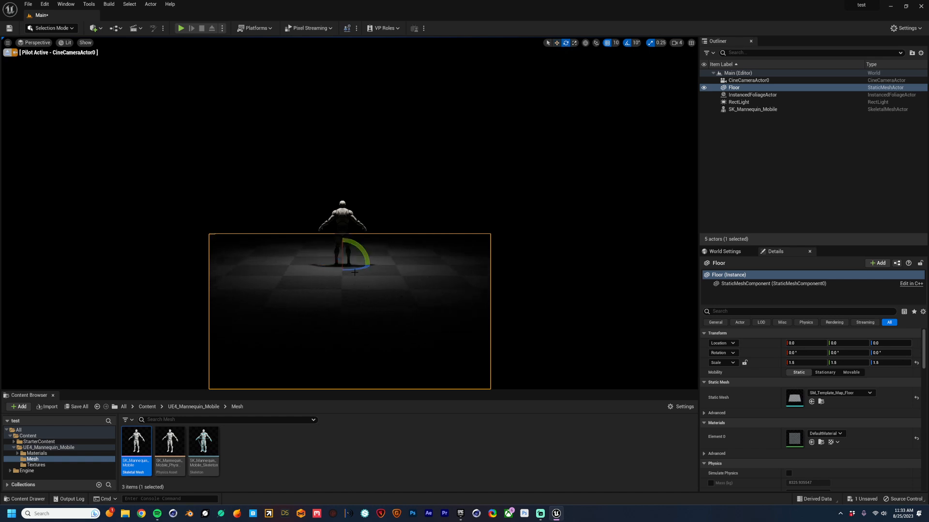
pyautogui.moveTo(357, 268); pyautogui.dragTo(356, 267)
pyautogui.click(628, 43)
pyautogui.press('r')
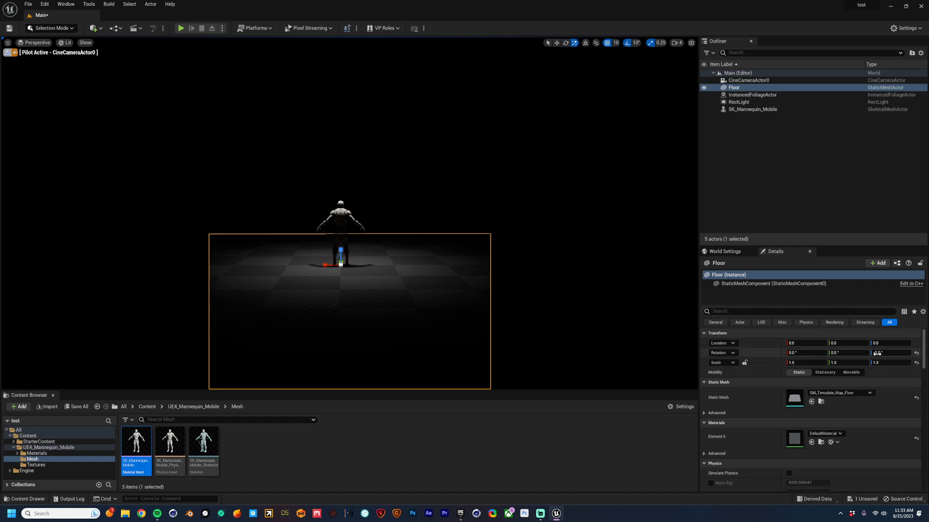
pyautogui.click(916, 352)
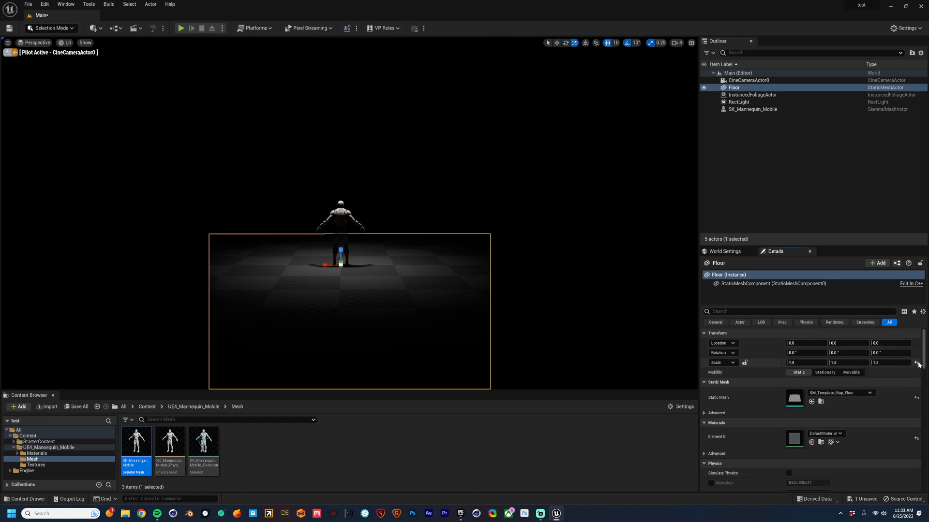
pyautogui.click(851, 372)
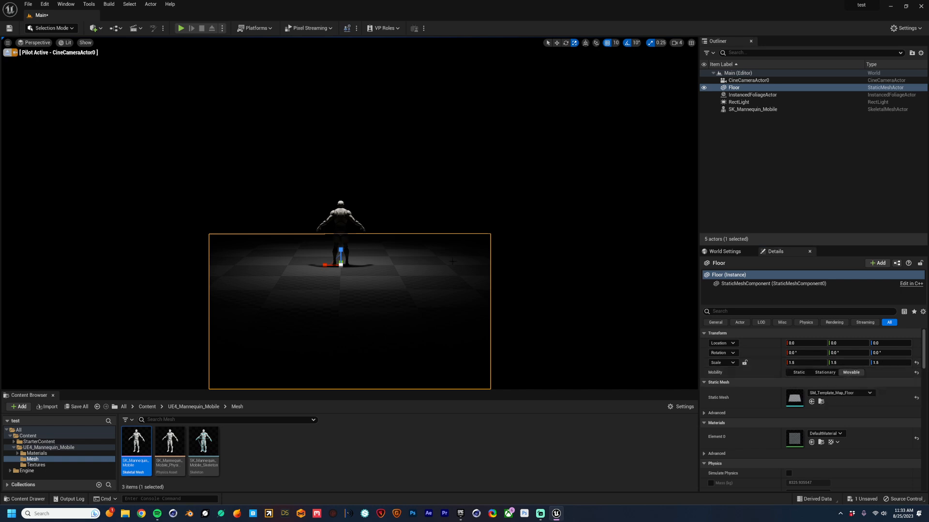
# Re-aim the piloted CineCameraActor0 slightly upward so the mannequin stands lower in the frame, with nothing selected
pyautogui.click(341, 218)
pyautogui.click(429, 205)
pyautogui.moveTo(429, 205); pyautogui.dragTo(388, 177, button='right')
pyautogui.click(377, 309)
pyautogui.click(768, 216)
pyautogui.moveTo(415, 206)
pyautogui.mouseDown(button='right')
pyautogui.moveTo(420, 214)
pyautogui.moveTo(433, 207)
pyautogui.mouseUp(button='right')
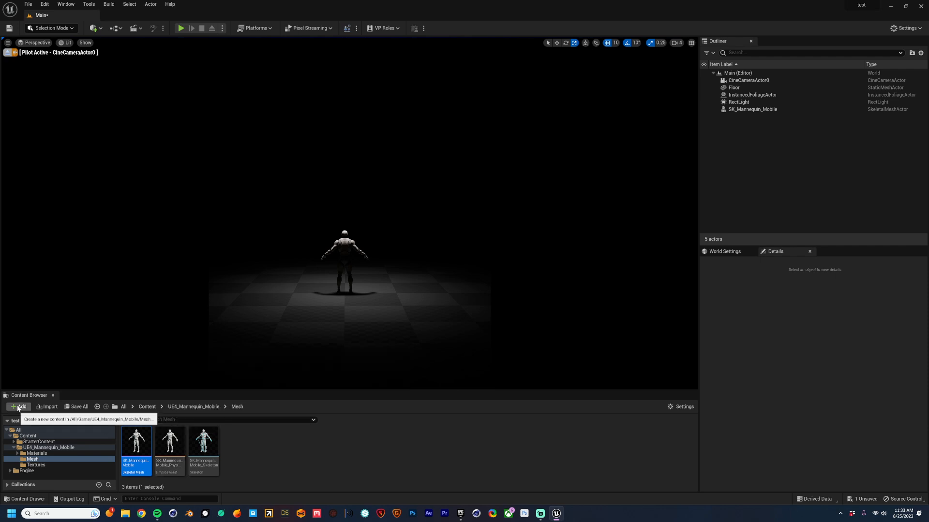
# Open Quixel Bridge from the content options, enlarge its window and show the locally downloaded assets
pyautogui.click(246, 471)
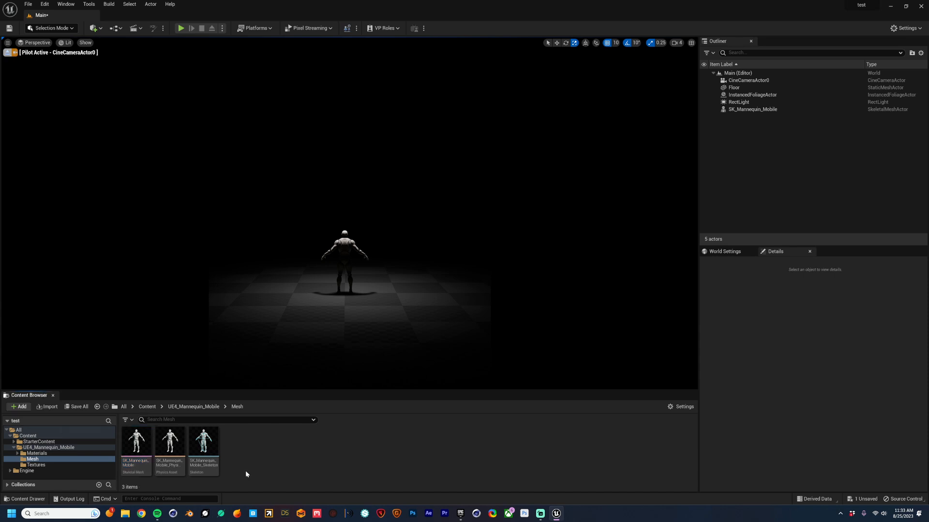
pyautogui.click(22, 407)
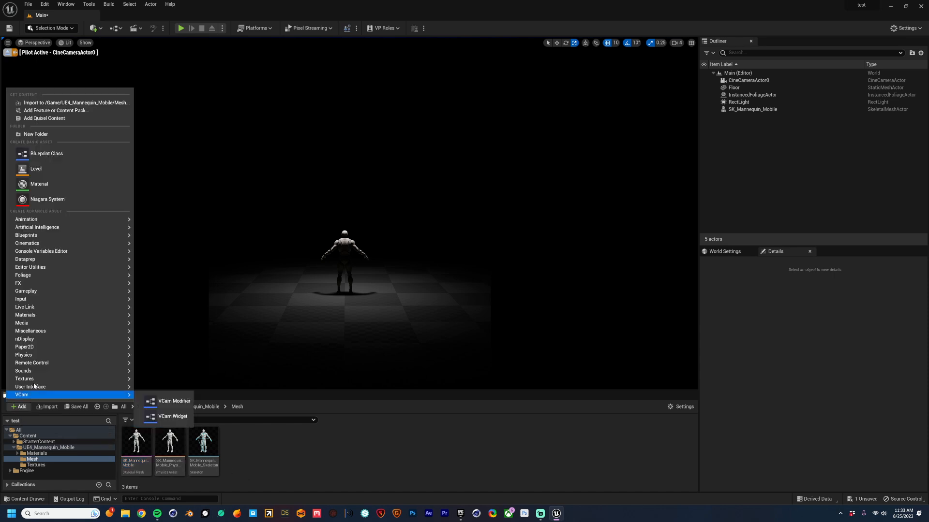
pyautogui.click(40, 119)
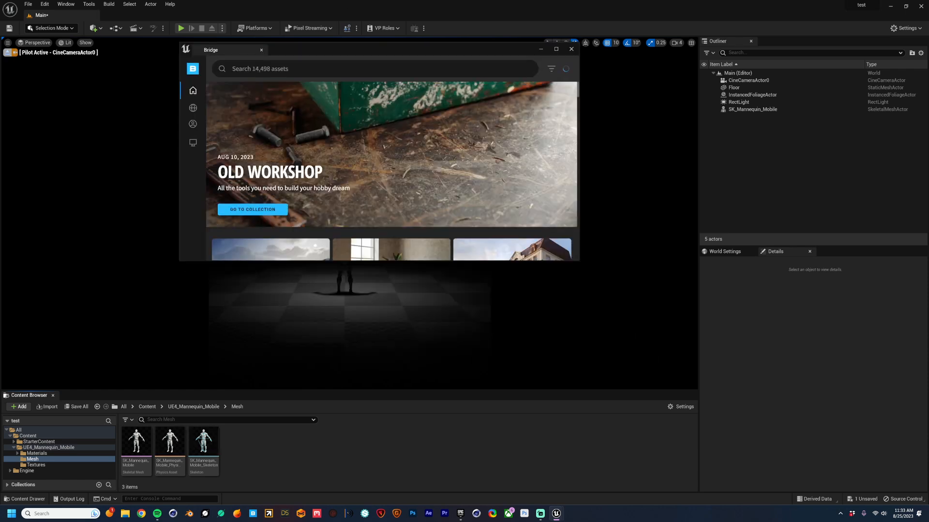
pyautogui.moveTo(579, 262); pyautogui.dragTo(760, 349)
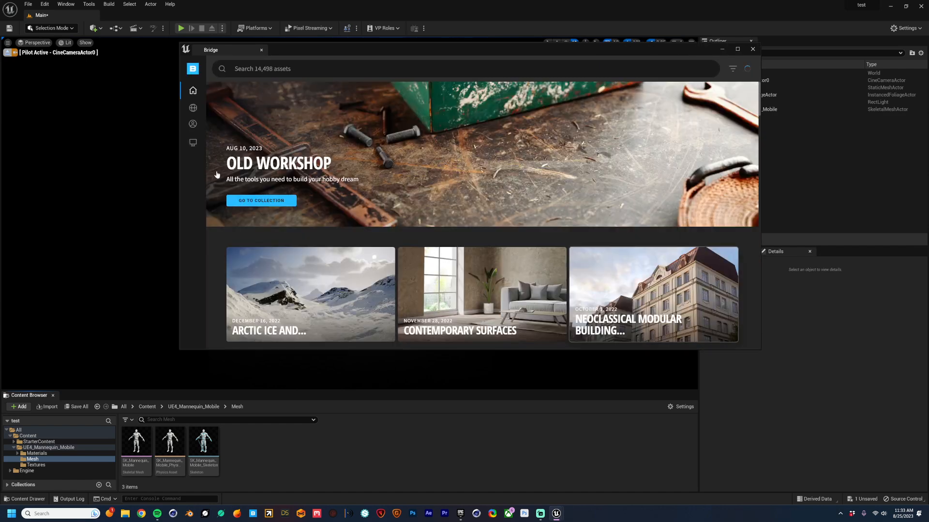
pyautogui.click(192, 163)
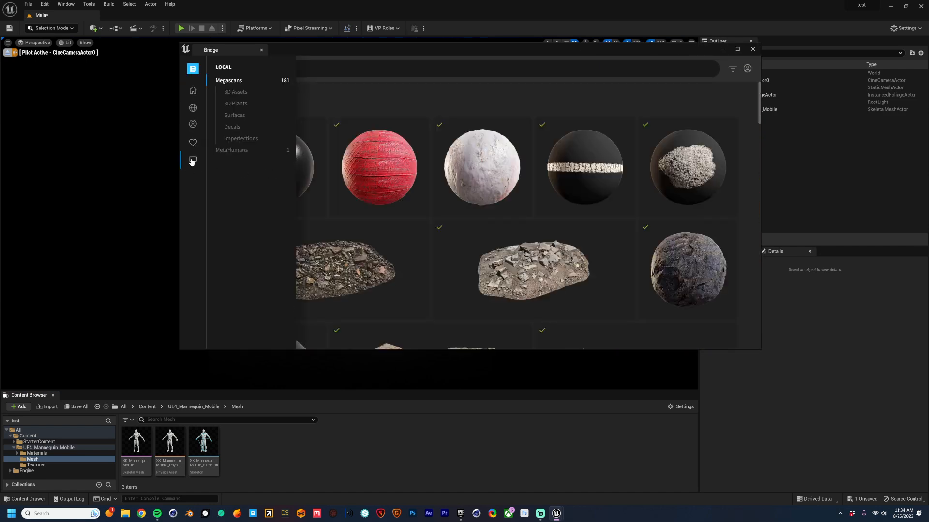
# Select the Icelandic Rock Formation among the local assets and set its quality to Nanite
pyautogui.scroll(-8, 440, 271)
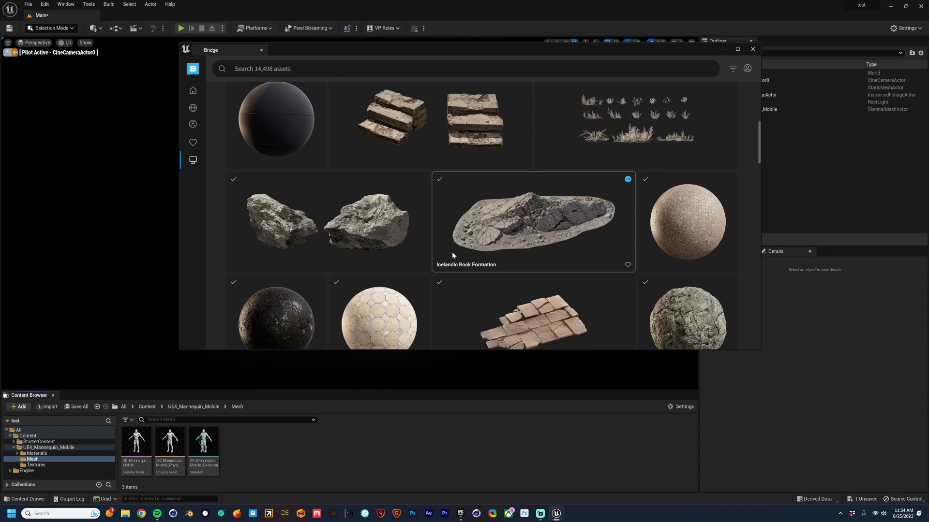
pyautogui.scroll(-2, 567, 236)
pyautogui.scroll(5, 567, 236)
pyautogui.click(531, 230)
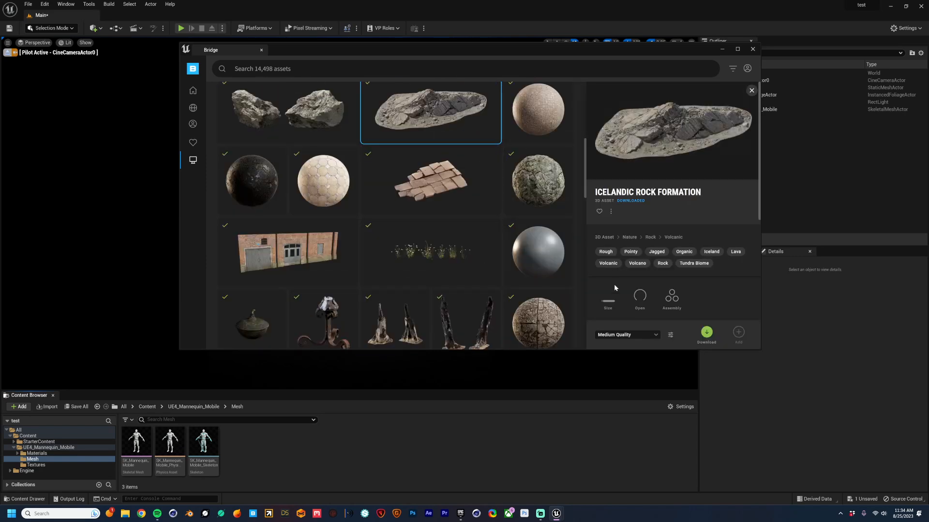
pyautogui.moveTo(425, 56); pyautogui.dragTo(345, 97)
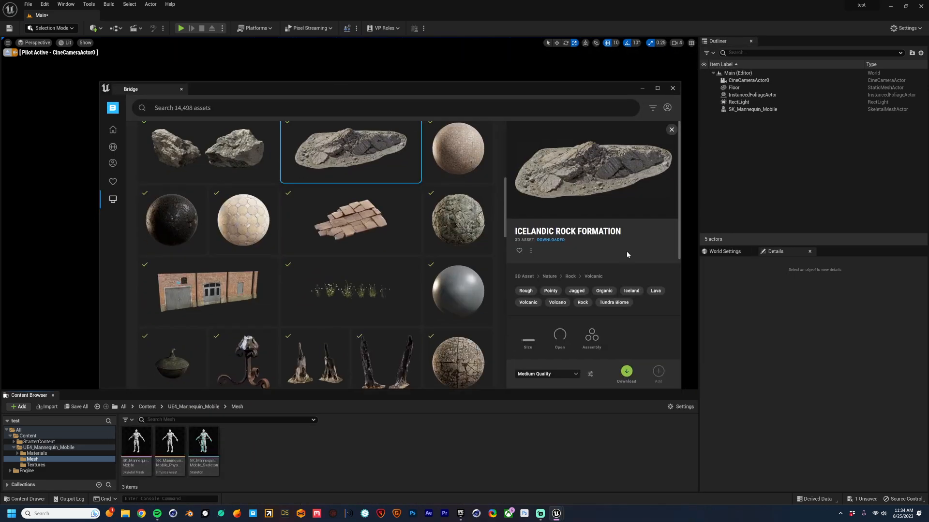
pyautogui.click(550, 375)
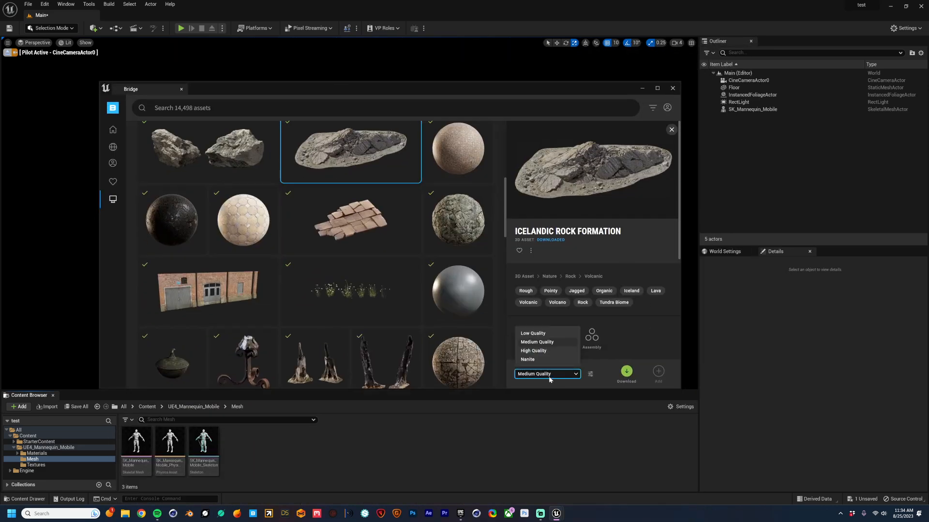
pyautogui.click(534, 360)
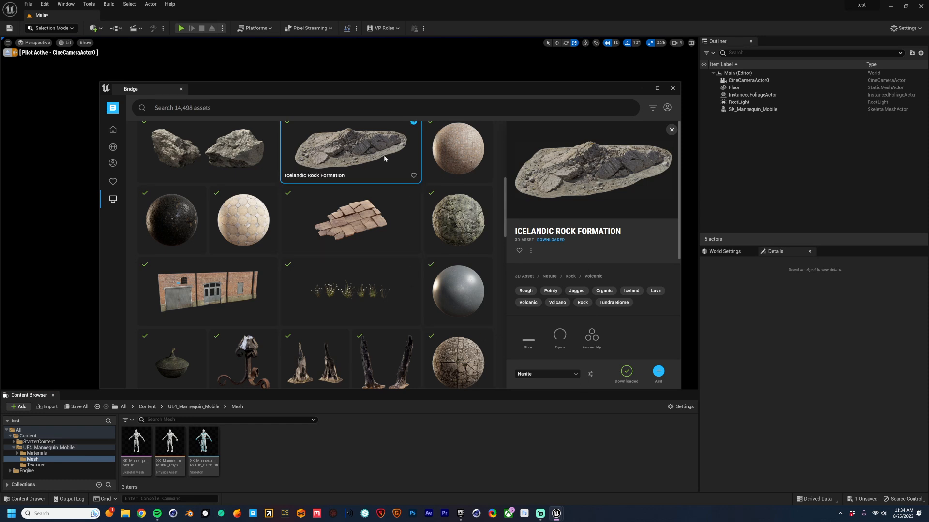
# Browse the new 3D models on the Bridge home page and check the quality options of an Animal Skull asset
pyautogui.scroll(1, 384, 159)
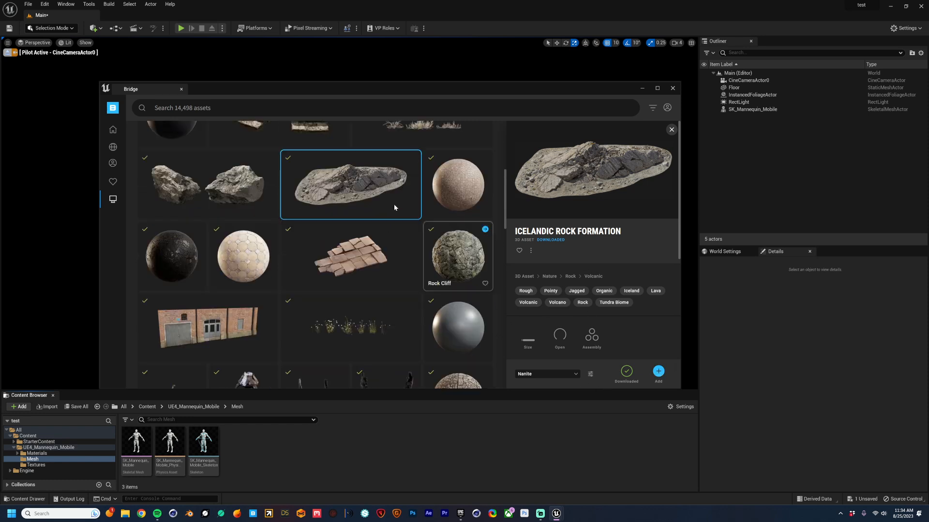
pyautogui.click(112, 130)
pyautogui.scroll(-10, 341, 269)
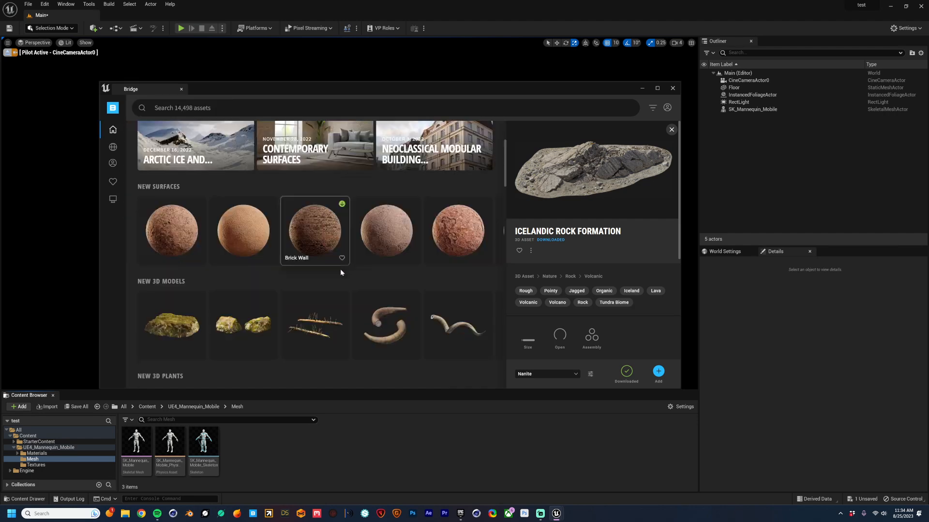
pyautogui.scroll(-1, 342, 271)
pyautogui.scroll(1, 343, 274)
pyautogui.scroll(-10, 342, 274)
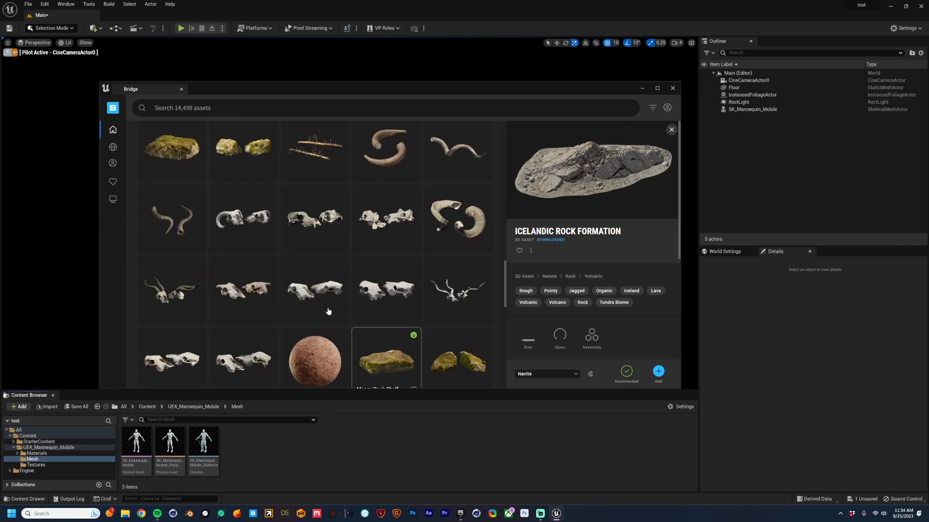
pyautogui.scroll(-1, 314, 290)
pyautogui.click(233, 320)
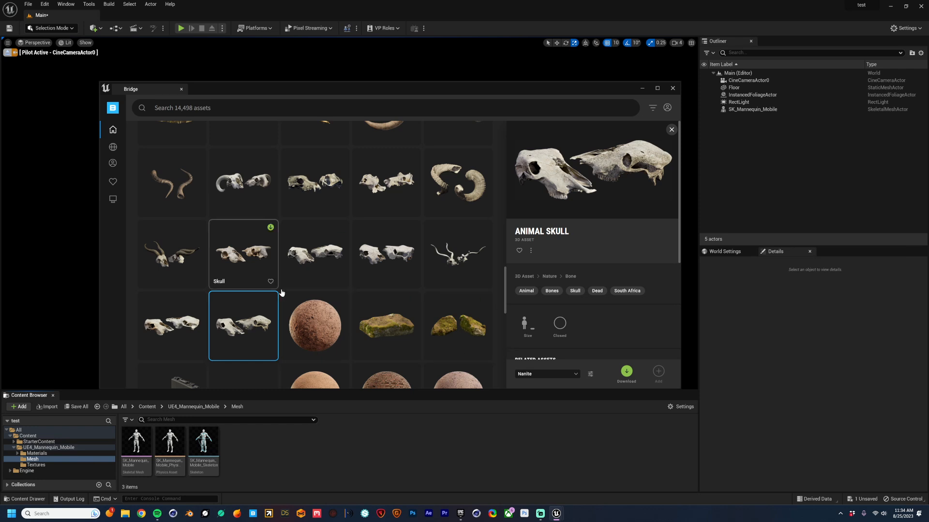
pyautogui.click(563, 377)
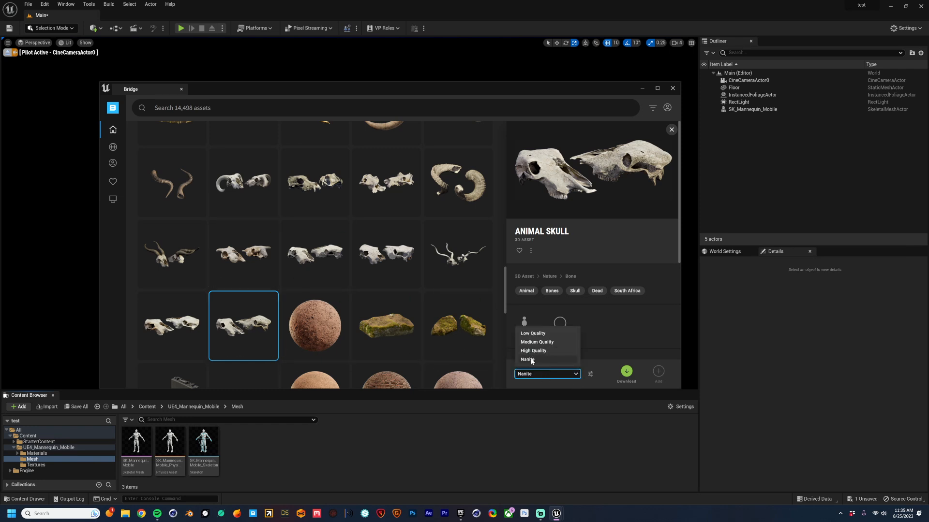
pyautogui.click(542, 365)
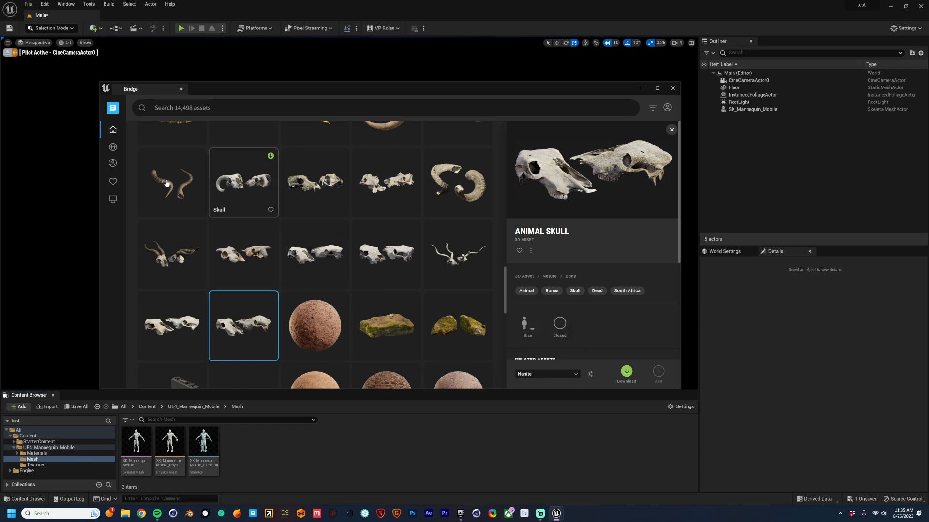
# Return to the local Bridge assets and add the Nanite version of the Icelandic Rock Formation to the project
pyautogui.click(112, 198)
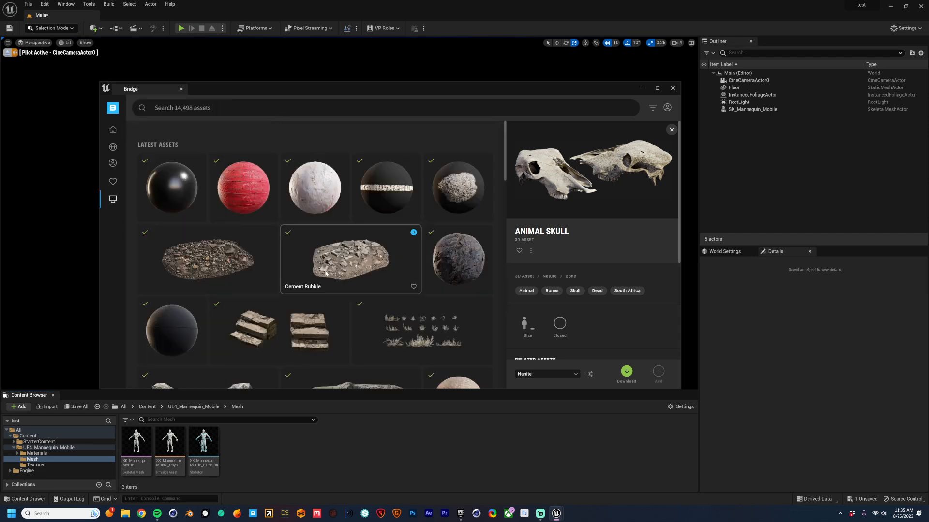
pyautogui.scroll(-3, 326, 265)
pyautogui.click(343, 188)
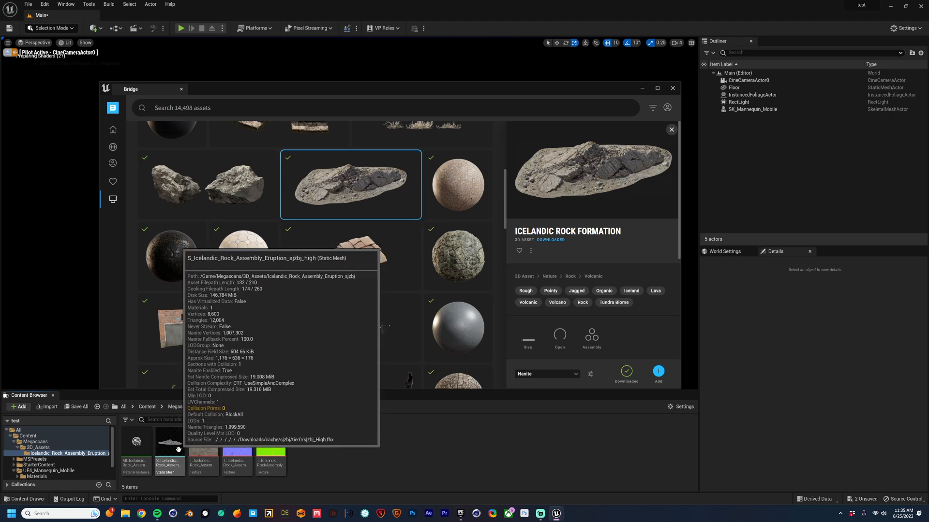
# Minimize Bridge and place the Icelandic rock static mesh on the floor behind the mannequin, at about X 190, Y 480
pyautogui.click(642, 88)
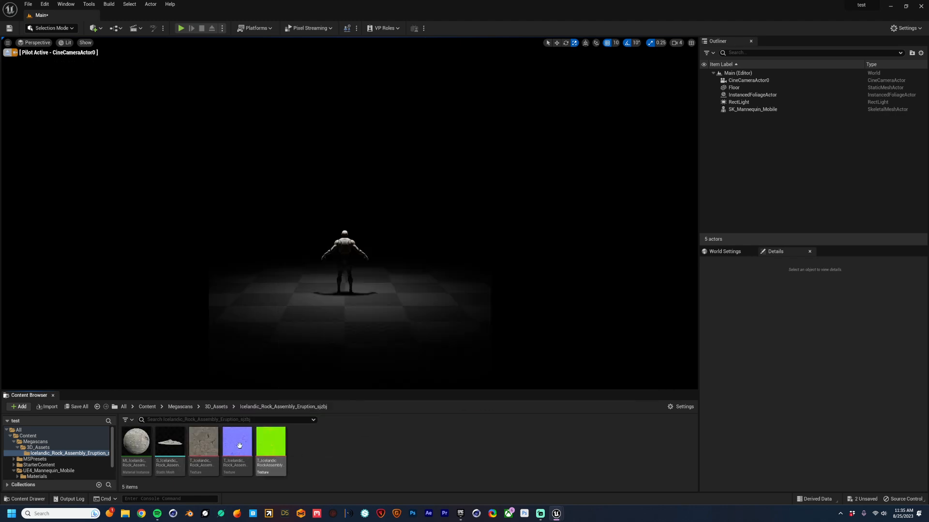
pyautogui.moveTo(170, 445); pyautogui.dragTo(296, 266)
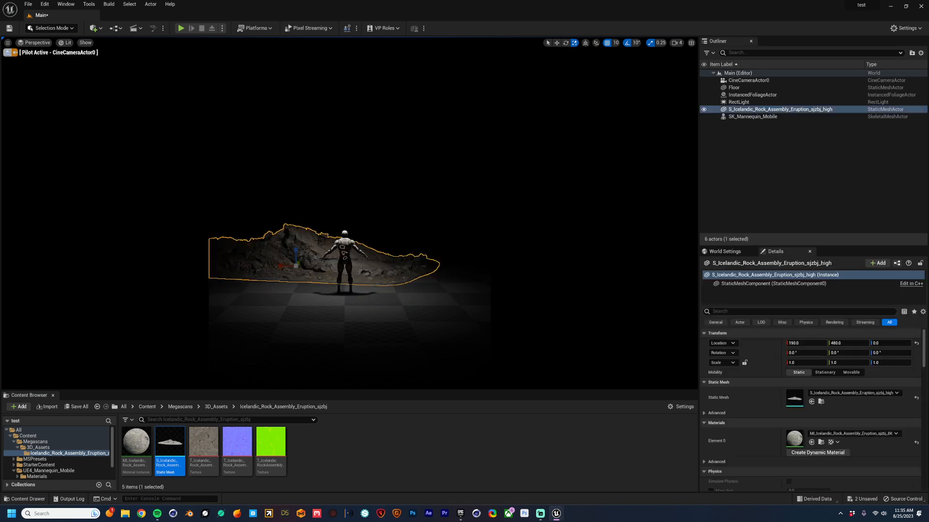
pyautogui.click(248, 128)
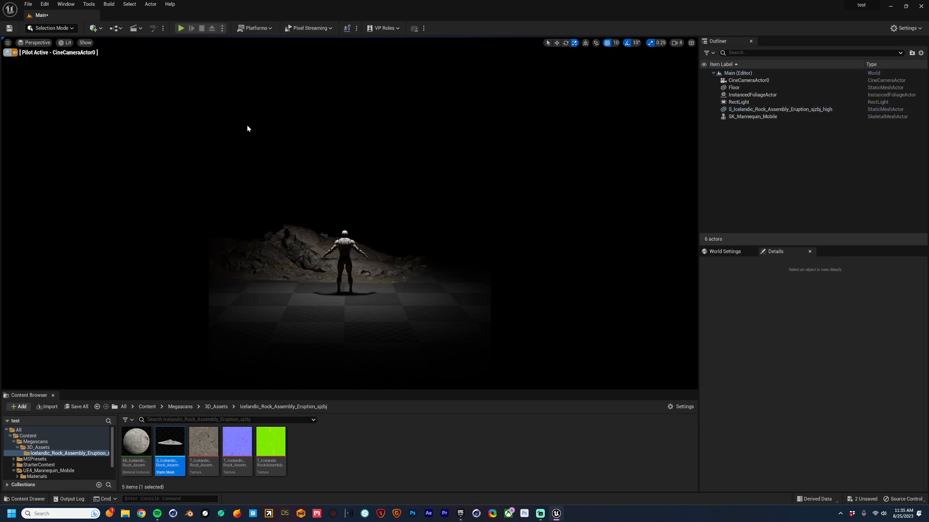
# Stop piloting CineCameraActor0, examine the mannequin and rock formation from around the scene, and return to the camera's view
pyautogui.click(7, 53)
pyautogui.moveTo(349, 213); pyautogui.dragTo(479, 201, button='right')
pyautogui.press('w')
pyautogui.press('a')
pyautogui.moveTo(285, 213); pyautogui.dragTo(213, 212, button='right')
pyautogui.press('s')
pyautogui.press('d')
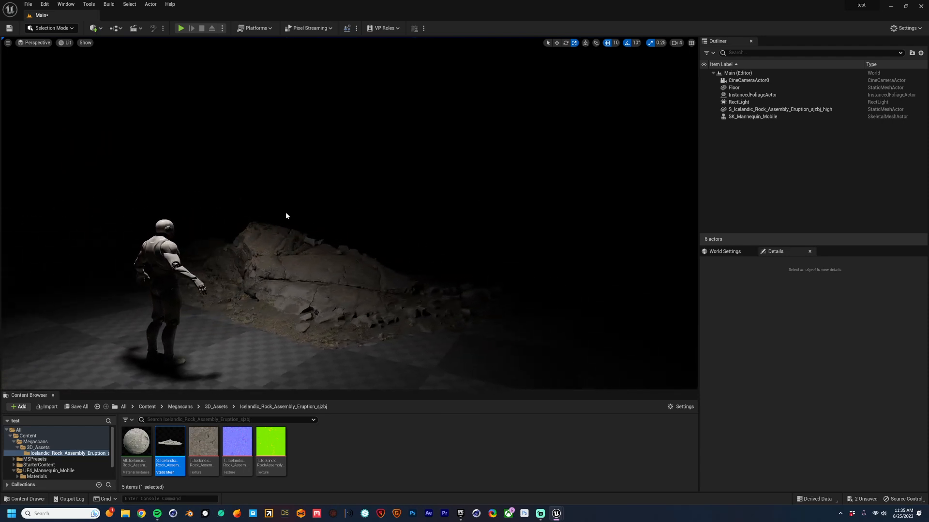
pyautogui.moveTo(269, 205); pyautogui.dragTo(220, 205, button='right')
pyautogui.moveTo(332, 219); pyautogui.dragTo(312, 223, button='right')
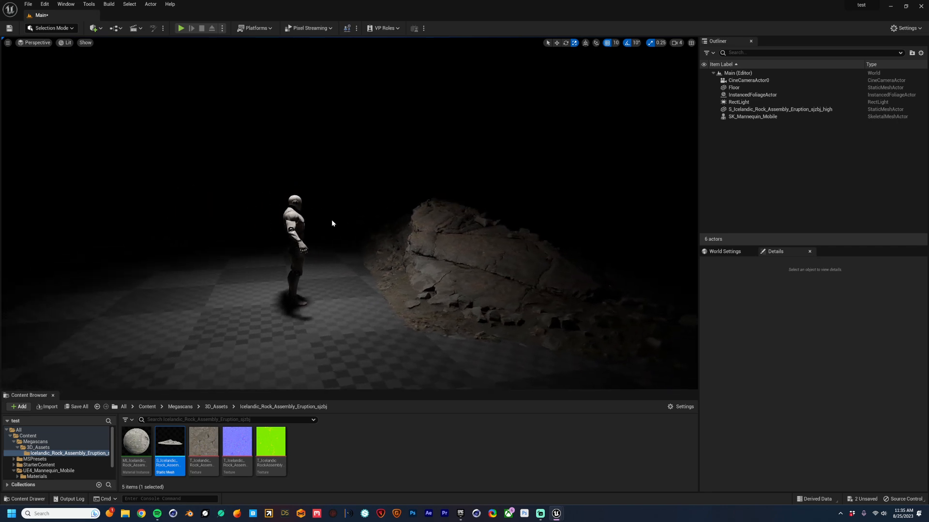
pyautogui.moveTo(382, 233); pyautogui.dragTo(415, 237, button='right')
pyautogui.press('a')
pyautogui.press('d')
pyautogui.press('a')
pyautogui.press('d')
pyautogui.press('w')
pyautogui.press('d')
pyautogui.press('a')
pyautogui.press('s')
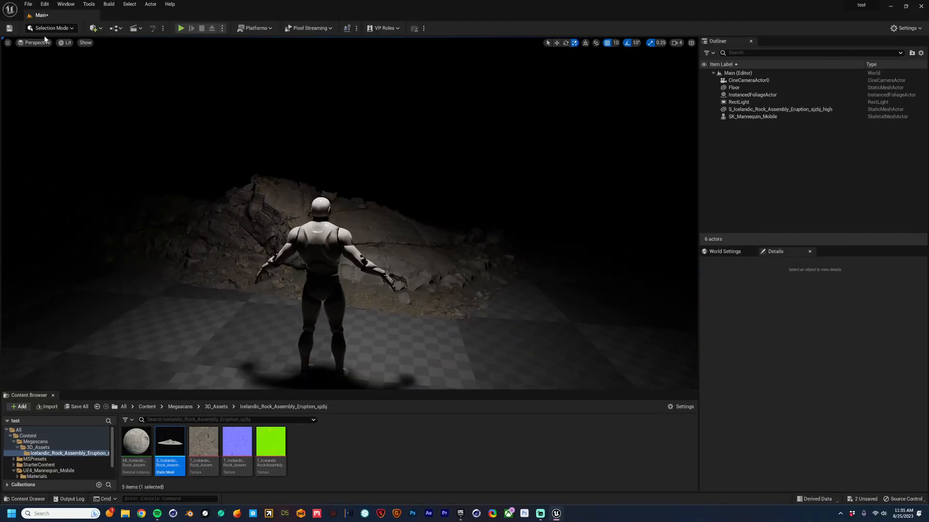
pyautogui.click(37, 43)
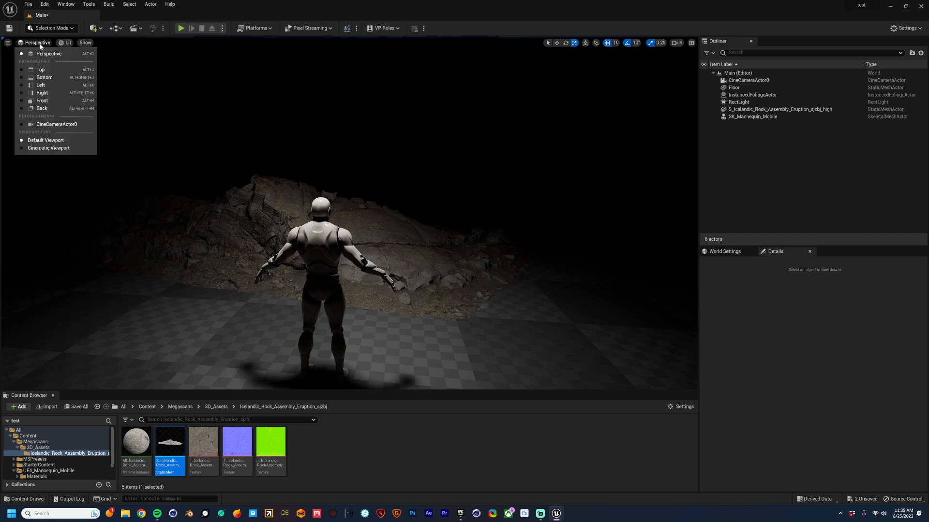
pyautogui.click(52, 125)
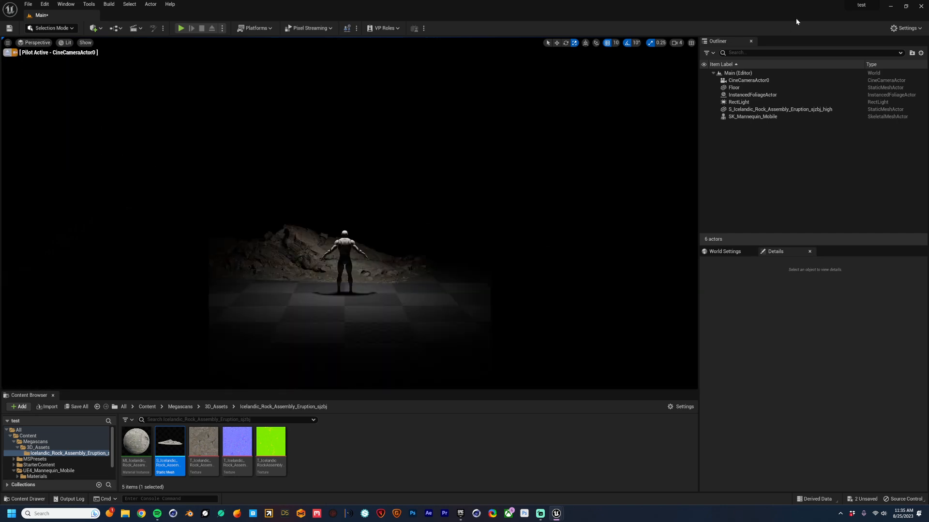
# Set CineCameraActor0's current focal length to 55 and its current aperture to 6
pyautogui.click(745, 81)
pyautogui.scroll(-2, 867, 430)
pyautogui.click(807, 436)
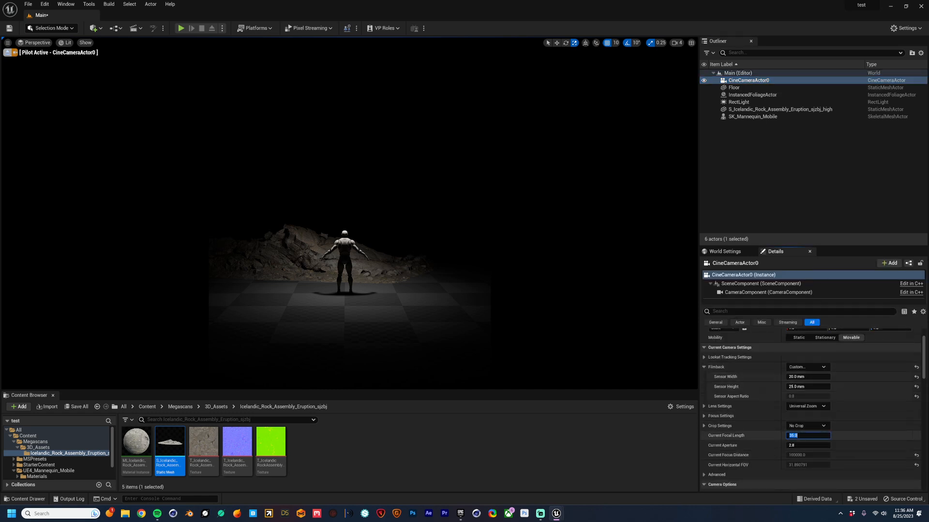
pyautogui.write('55')
pyautogui.press('Tab')
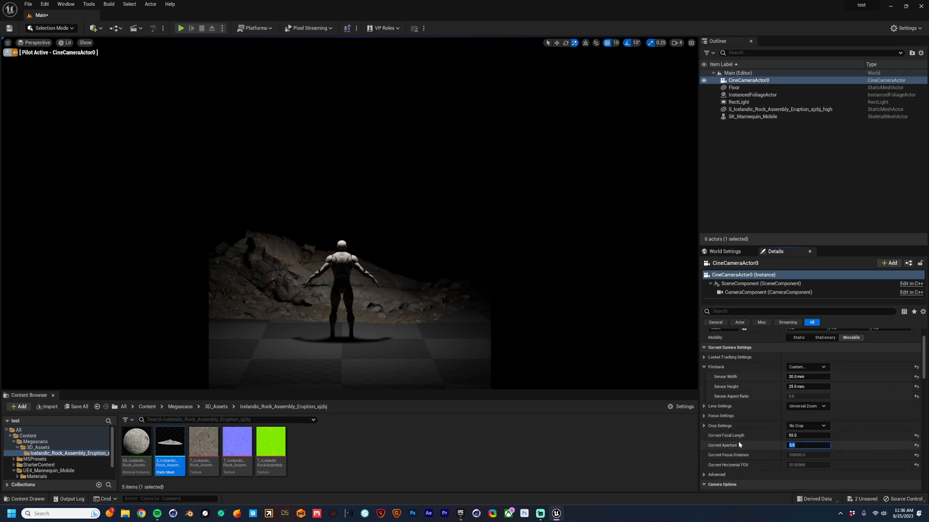
pyautogui.scroll(-4, 738, 441)
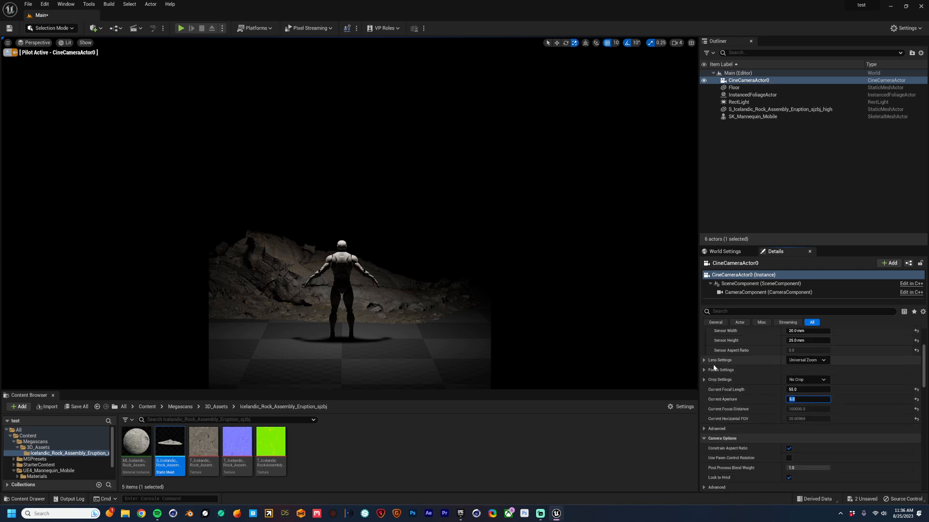
# Sample the camera's manual focus distance from the floor, the rocks and the mannequin
pyautogui.click(718, 370)
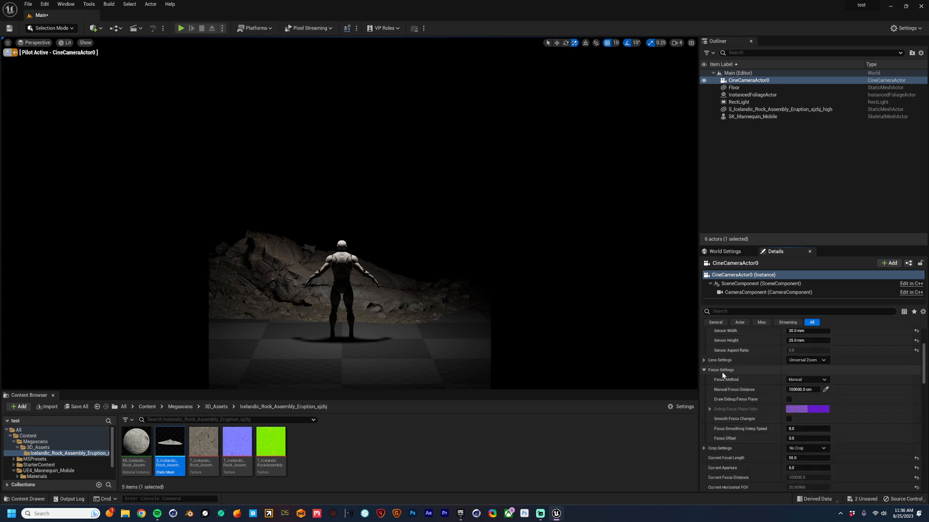
pyautogui.click(826, 390)
pyautogui.click(375, 350)
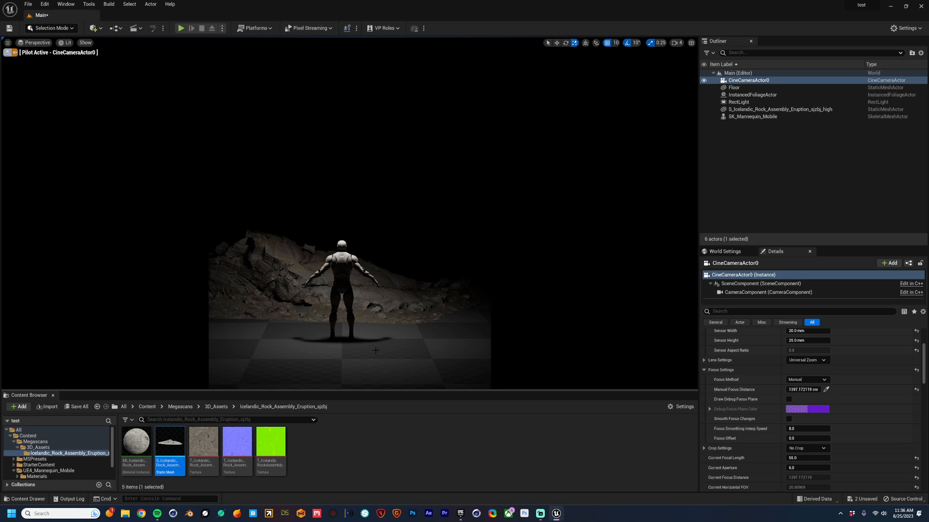
pyautogui.click(825, 389)
pyautogui.click(411, 300)
pyautogui.click(825, 389)
pyautogui.click(341, 260)
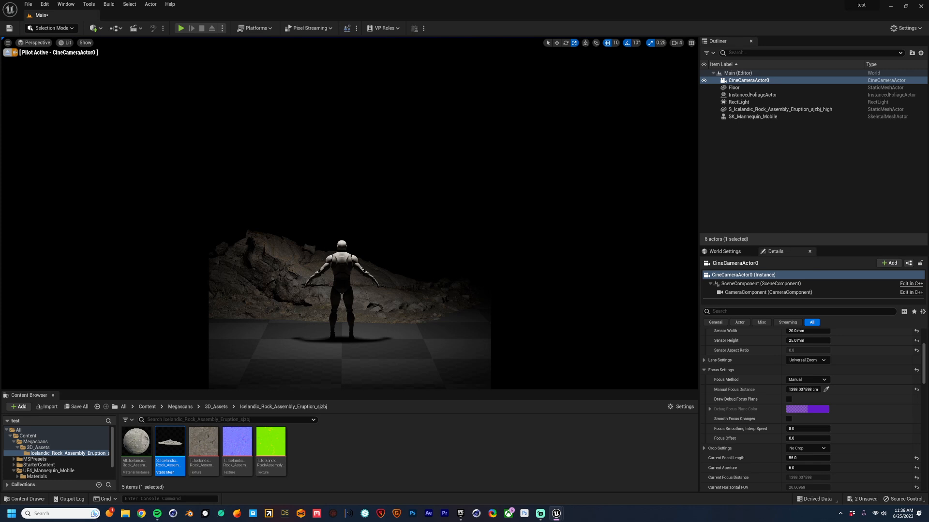
# Set the camera's focus method to Tracking and pick SK_Mannequin_Mobile as the actor to track
pyautogui.click(806, 379)
pyautogui.click(798, 401)
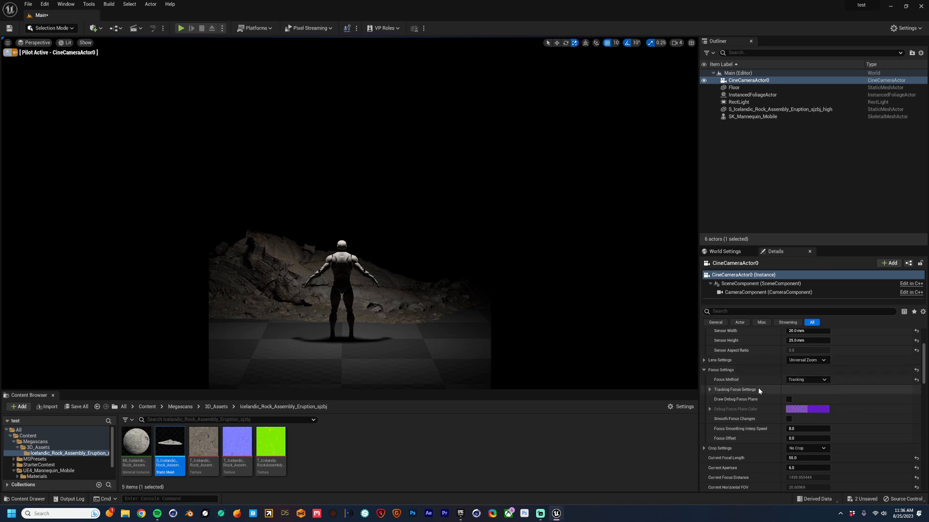
pyautogui.click(710, 390)
pyautogui.click(889, 400)
pyautogui.click(350, 261)
# Reframe the piloted camera slightly farther back, keeping the mannequin centred in the lower half of the frame
pyautogui.moveTo(391, 258)
pyautogui.mouseDown(button='right')
pyautogui.moveTo(355, 261)
pyautogui.moveTo(378, 263)
pyautogui.moveTo(380, 250)
pyautogui.mouseUp(button='right')
pyautogui.press('d')
pyautogui.press('w')
pyautogui.press('s')
pyautogui.press('a')
pyautogui.press('s')
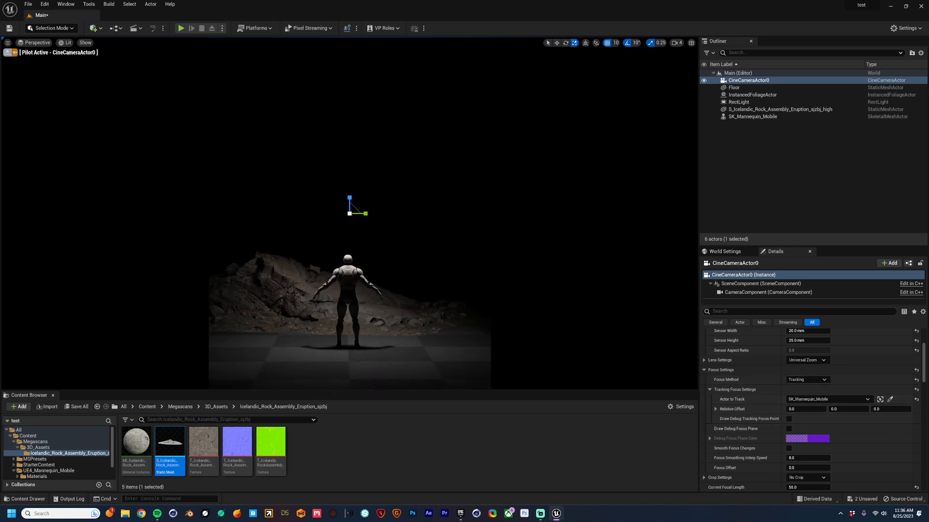
# Rotate the Icelandic rock formation so it forms a slope along the left of the mannequin in the camera frame
pyautogui.click(313, 292)
pyautogui.press('e')
pyautogui.moveTo(256, 317); pyautogui.dragTo(389, 318)
pyautogui.press('w')
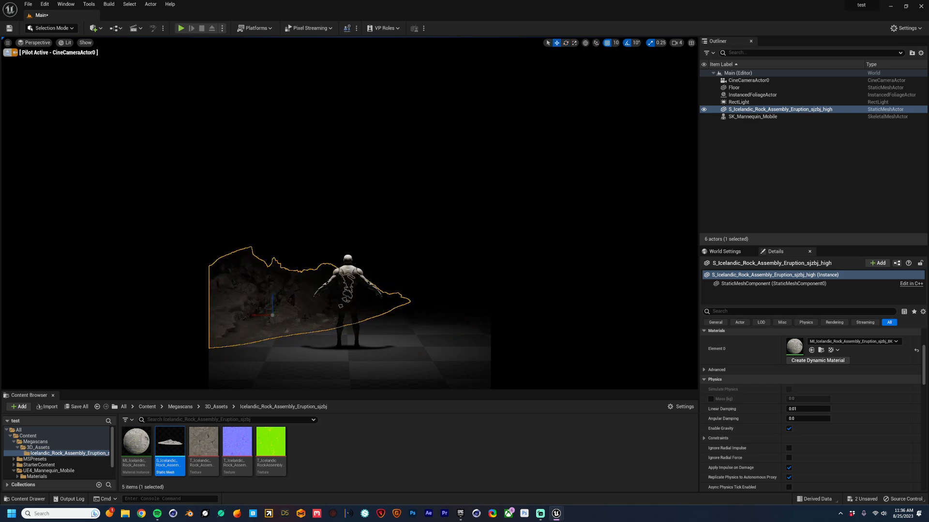
# Duplicate the rock formation to the right of the mannequin and turn it to slope up toward that edge of the frame
pyautogui.keyDown('alt'); pyautogui.moveTo(263, 317); pyautogui.dragTo(509, 318); pyautogui.keyUp('alt')
pyautogui.press('e')
pyautogui.press('r')
pyautogui.moveTo(449, 317)
pyautogui.mouseDown()
pyautogui.moveTo(435, 318)
pyautogui.moveTo(459, 314)
pyautogui.moveTo(441, 314)
pyautogui.moveTo(449, 314)
pyautogui.mouseUp()
pyautogui.press('w')
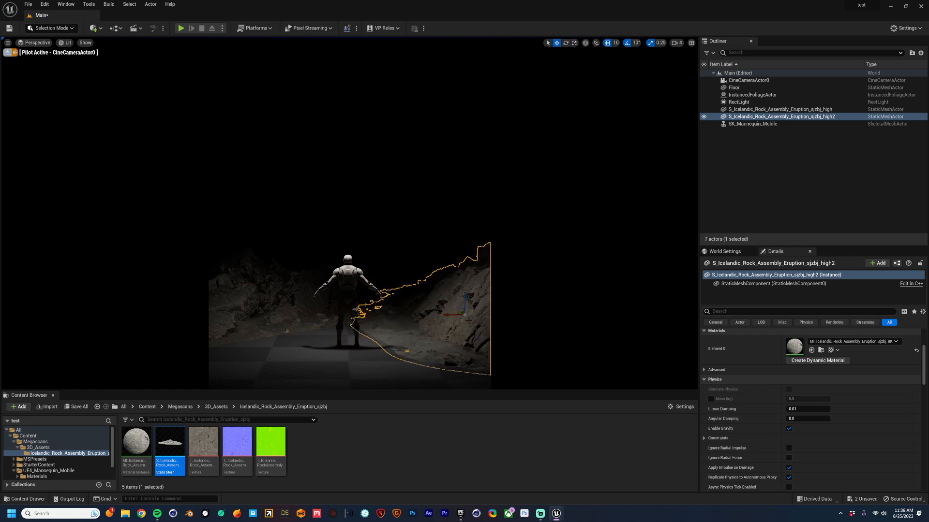
pyautogui.click(439, 238)
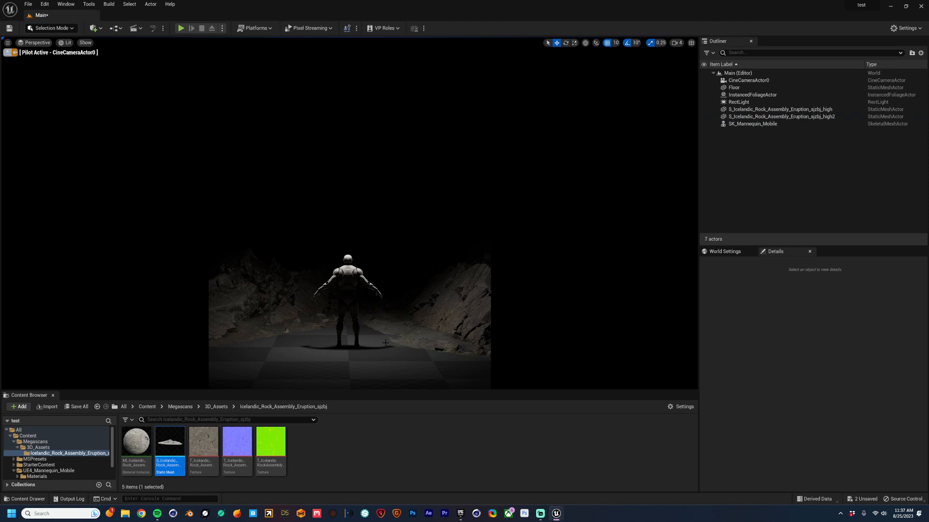
# Increase the RectLight's attenuation radius to about 2275
pyautogui.click(738, 102)
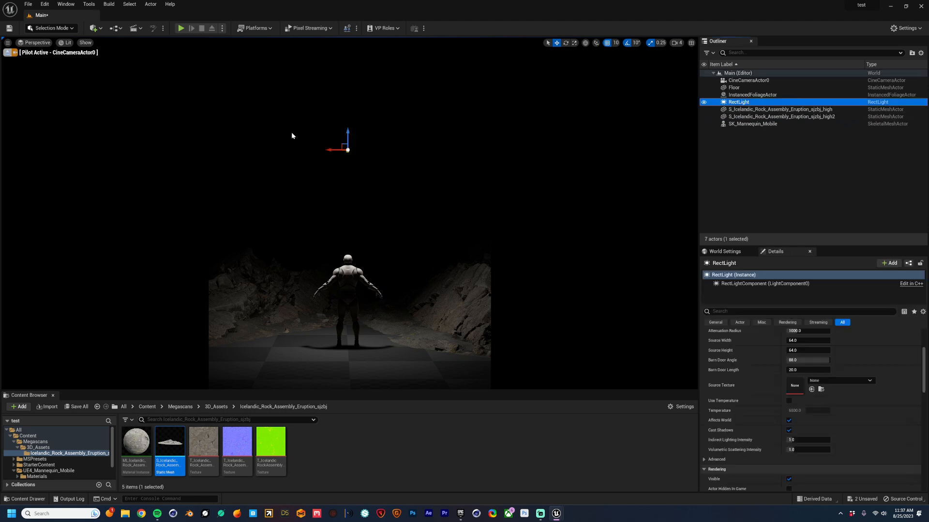
pyautogui.moveTo(923, 370); pyautogui.dragTo(924, 322)
pyautogui.click(790, 147)
pyautogui.click(739, 104)
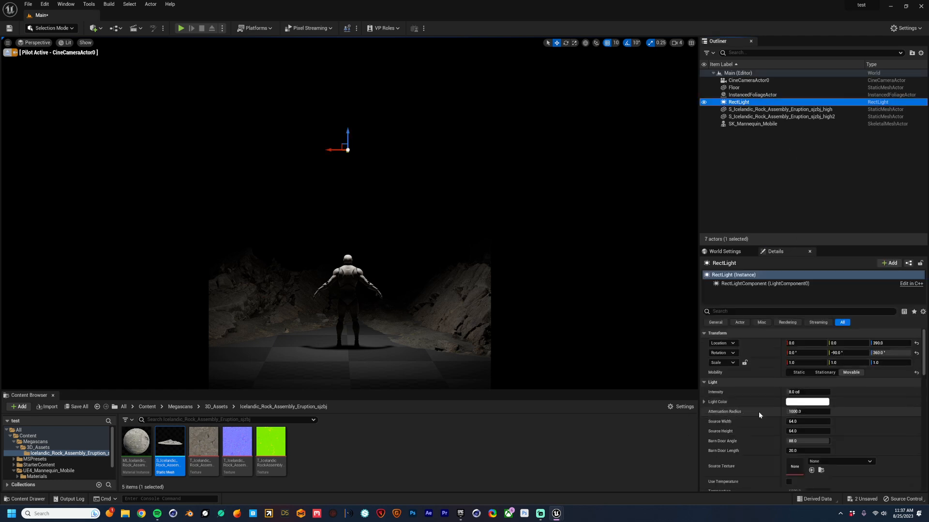
pyautogui.moveTo(794, 414)
pyautogui.mouseDown()
pyautogui.moveTo(759, 414)
pyautogui.moveTo(793, 411)
pyautogui.mouseUp()
# Try an intensity of 50 on the RectLight, settle on 20 cd, and raise the light to Z 440
pyautogui.click(792, 392)
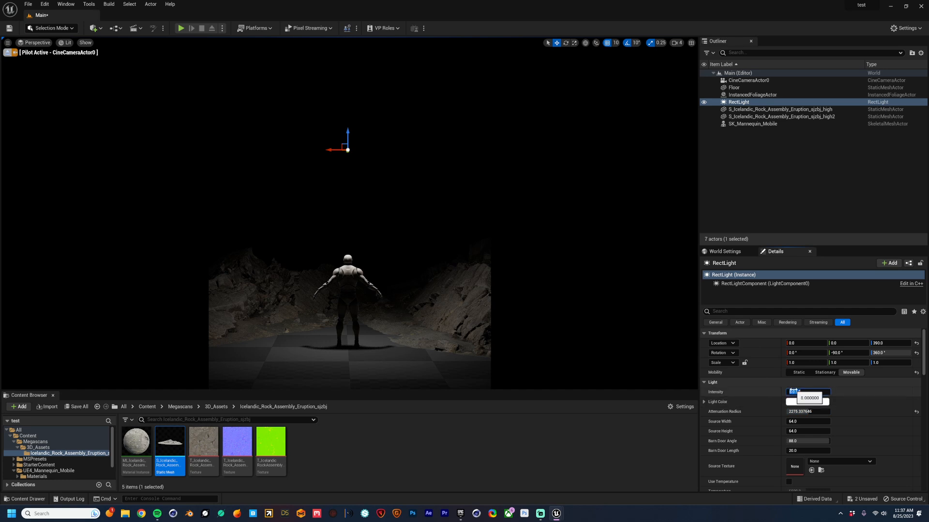
pyautogui.write('50')
pyautogui.press('Return')
pyautogui.moveTo(341, 143); pyautogui.dragTo(342, 62)
pyautogui.click(793, 393)
pyautogui.write('20')
pyautogui.press('Return')
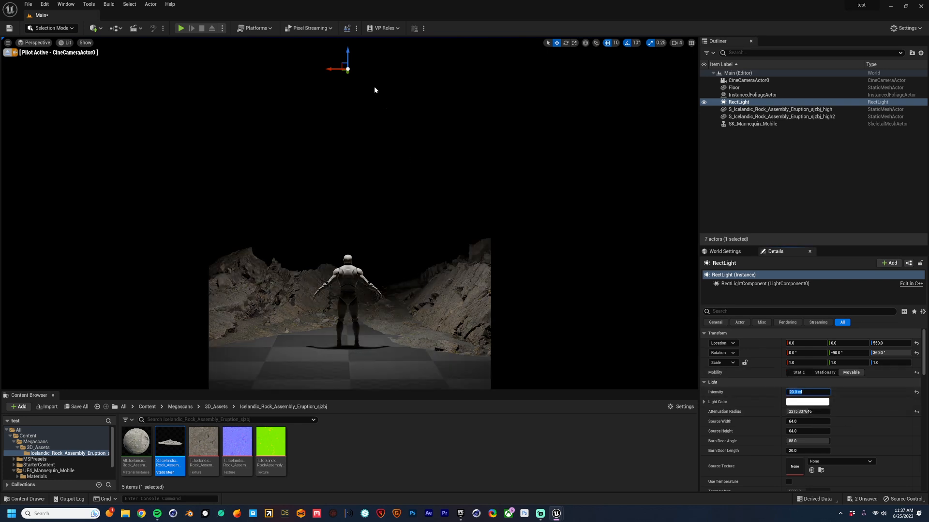
pyautogui.moveTo(349, 52); pyautogui.dragTo(348, 107)
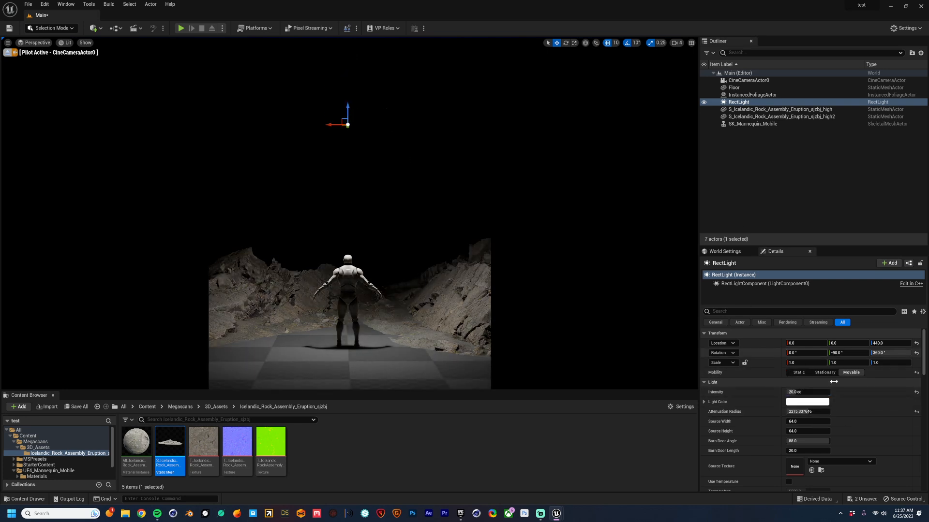
# Try an indirect lighting intensity of 6 on the RectLight and reduce it to about 2.37
pyautogui.scroll(-3, 924, 359)
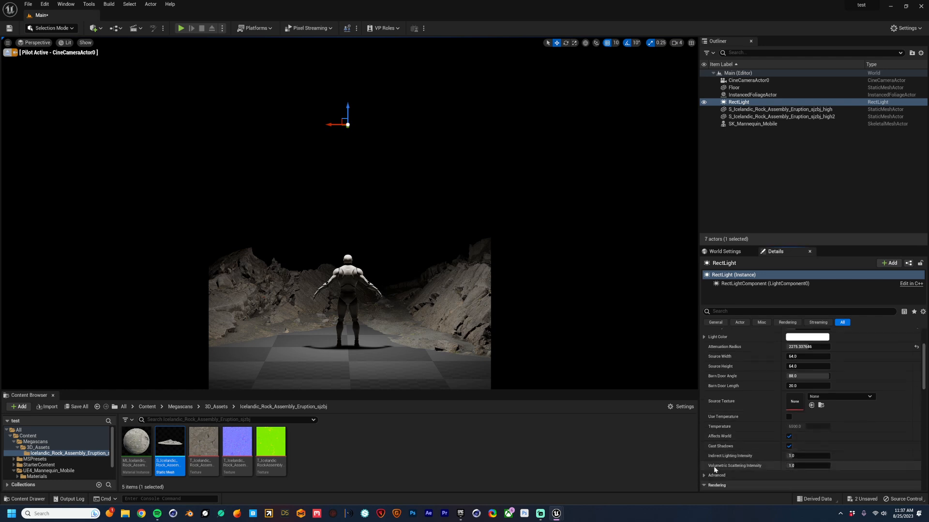
pyautogui.click(807, 456)
pyautogui.write('6')
pyautogui.press('Return')
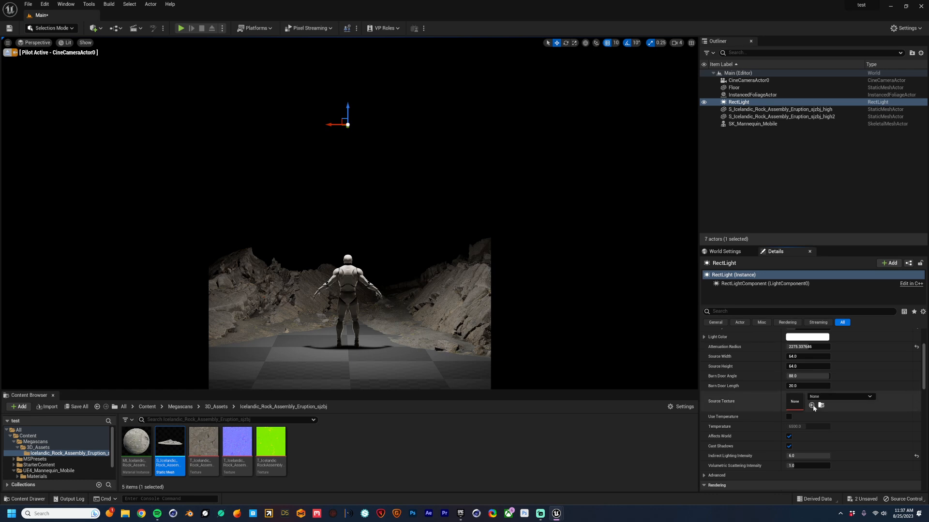
pyautogui.moveTo(808, 455)
pyautogui.mouseDown()
pyautogui.moveTo(784, 456)
pyautogui.moveTo(816, 456)
pyautogui.mouseUp()
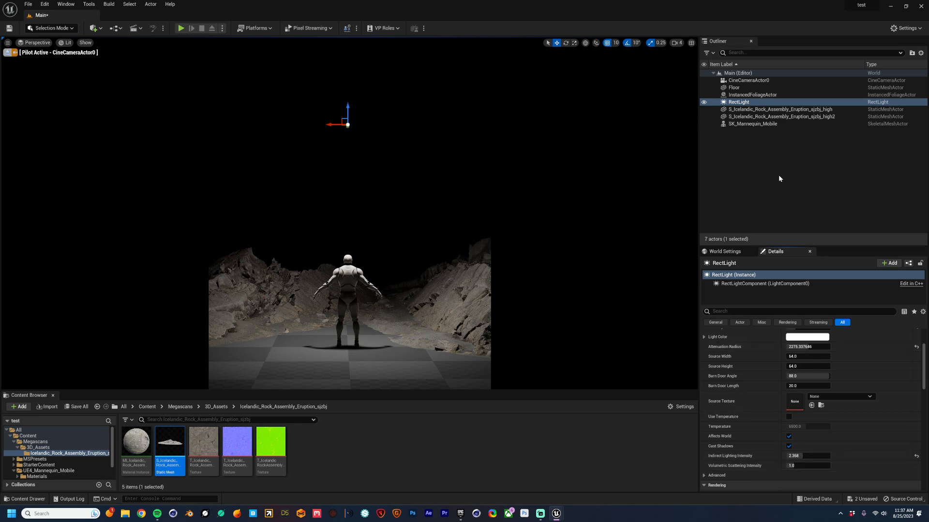
# Enable Cast Volumetric Shadow in the RectLight's advanced light settings
pyautogui.click(793, 102)
pyautogui.scroll(-4, 880, 438)
pyautogui.click(712, 429)
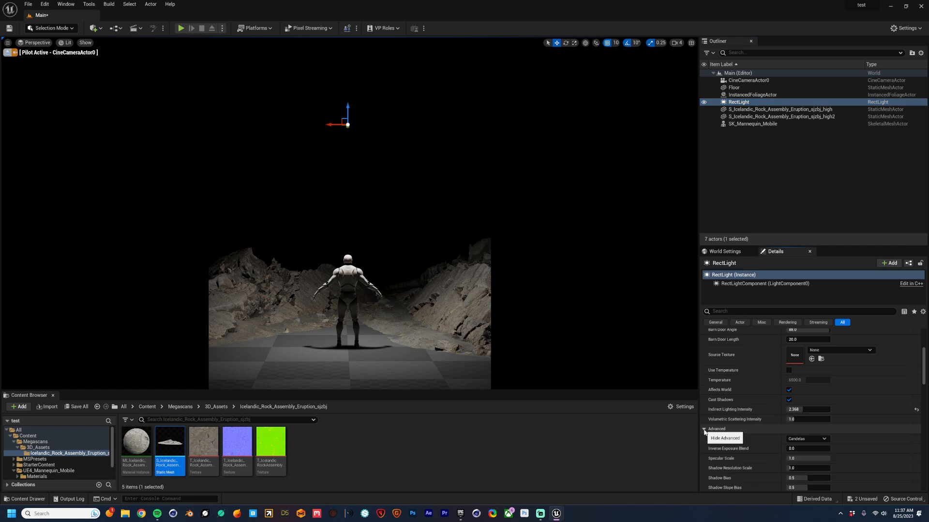
pyautogui.scroll(-10, 745, 437)
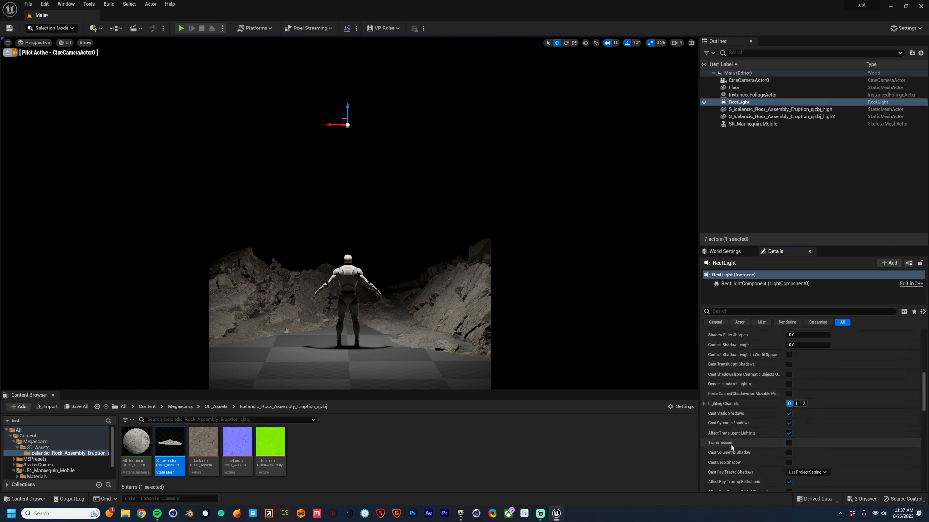
pyautogui.click(789, 453)
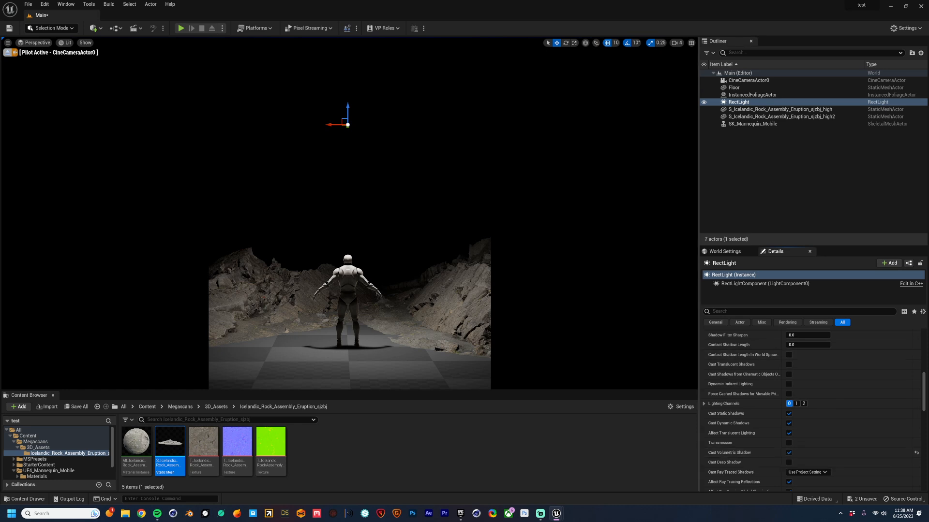
pyautogui.click(783, 196)
pyautogui.click(739, 102)
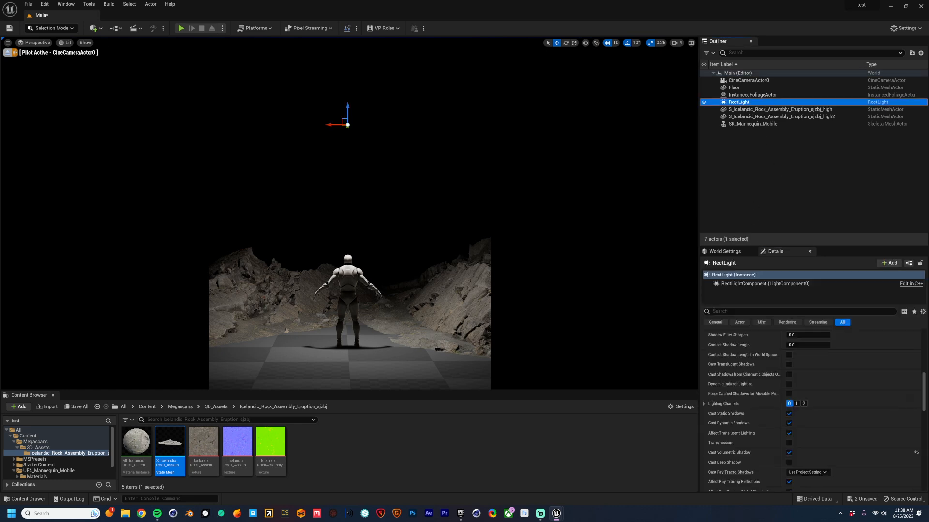
# Add an Exponential Height Fog actor to the scene and enable its Volumetric Fog option
pyautogui.click(95, 29)
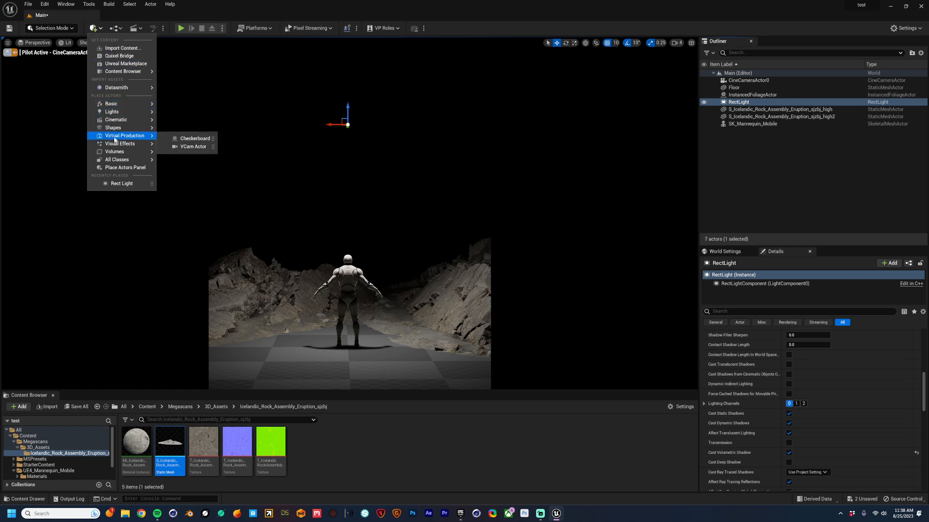
pyautogui.moveTo(111, 146)
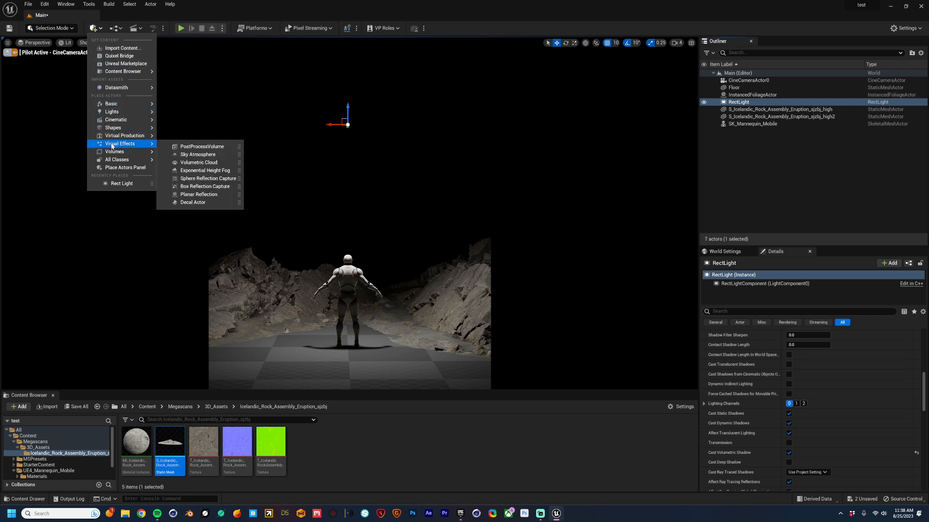
pyautogui.click(194, 170)
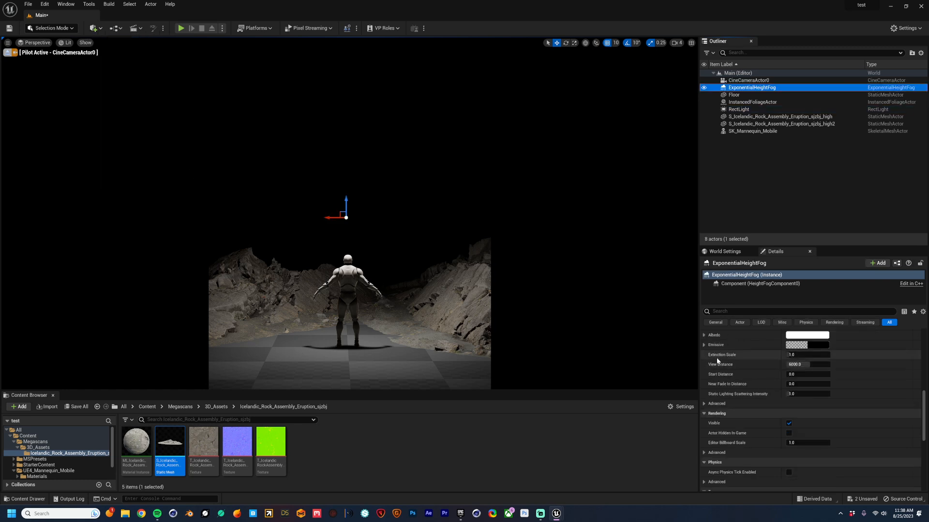
pyautogui.scroll(5, 883, 359)
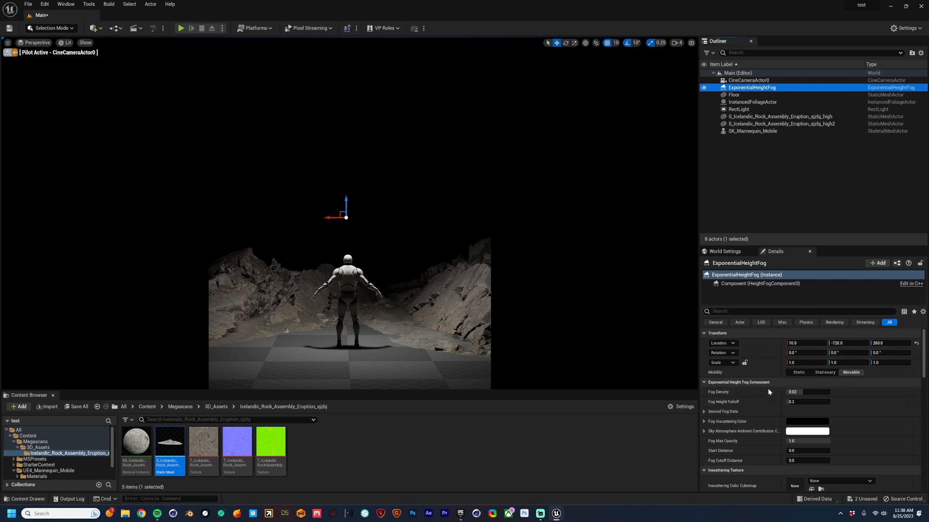
pyautogui.click(806, 392)
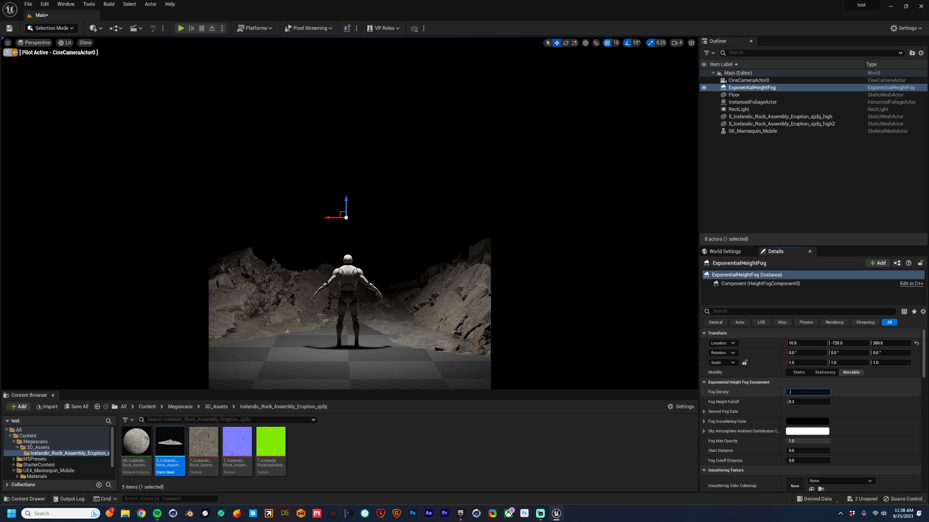
pyautogui.scroll(-3, 927, 379)
pyautogui.scroll(-3, 927, 379)
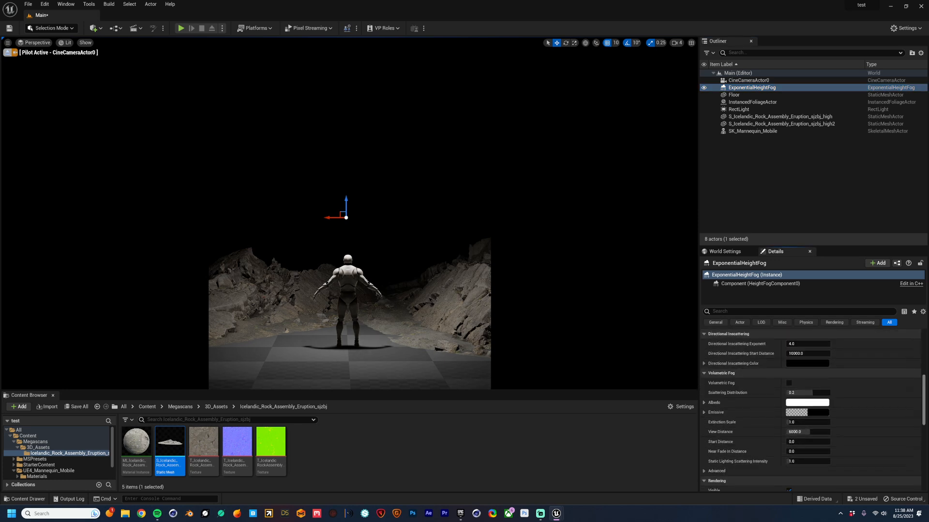
pyautogui.click(788, 383)
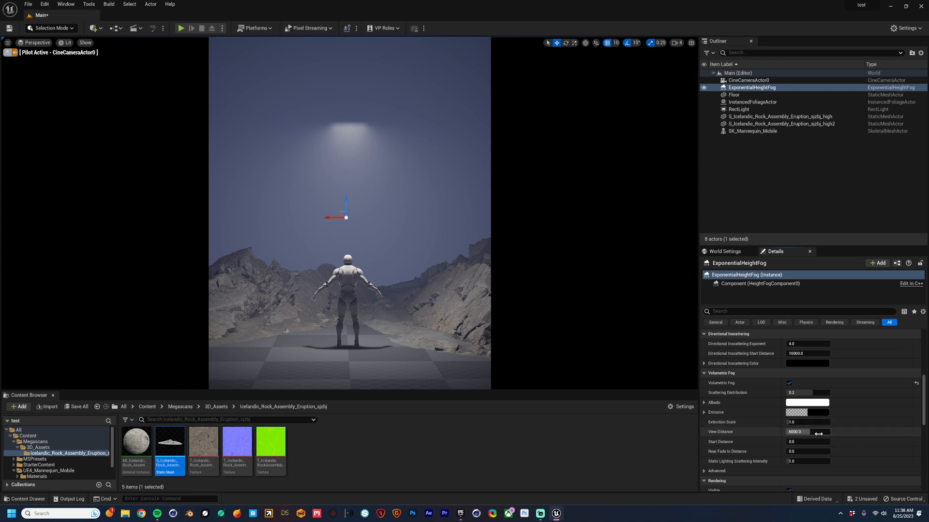
# Build only the lighting for the level and deselect the fog actor
pyautogui.scroll(1, 924, 401)
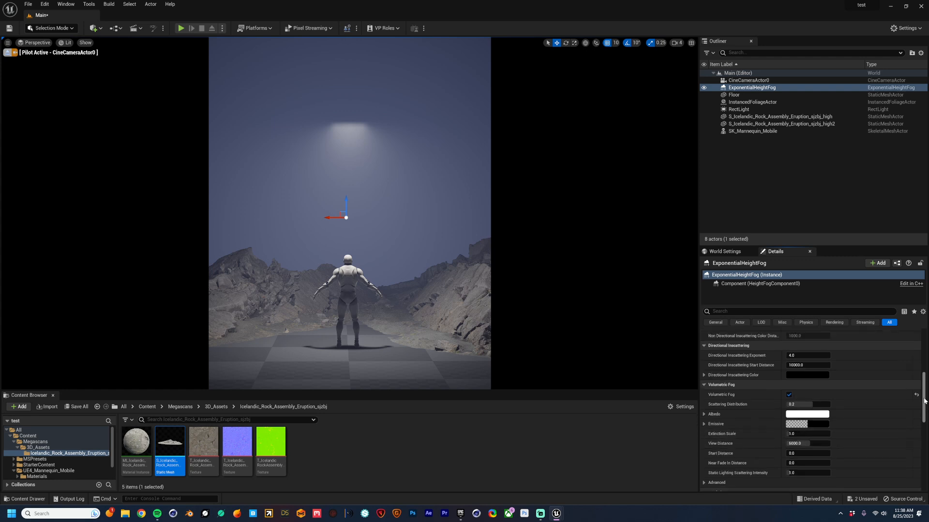
pyautogui.moveTo(924, 401)
pyautogui.mouseDown()
pyautogui.moveTo(923, 355)
pyautogui.moveTo(925, 385)
pyautogui.mouseUp()
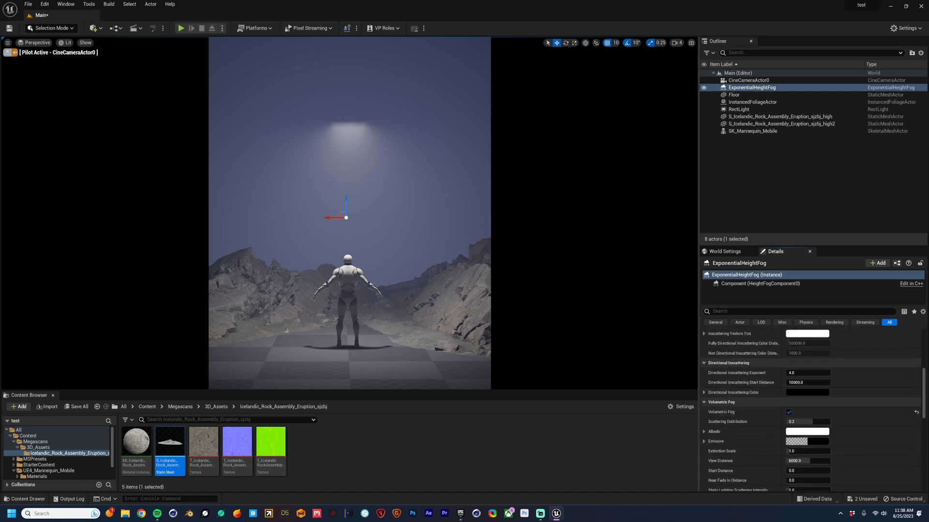
pyautogui.click(108, 5)
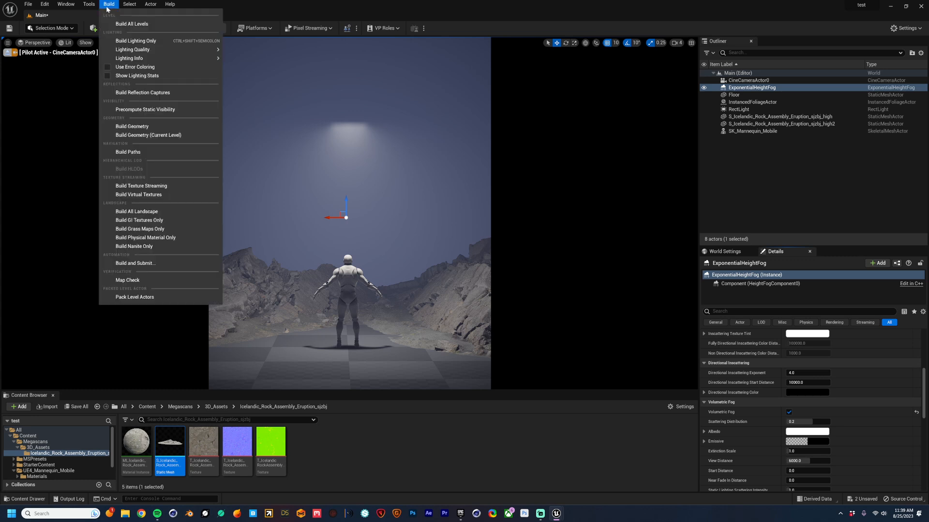
pyautogui.click(144, 42)
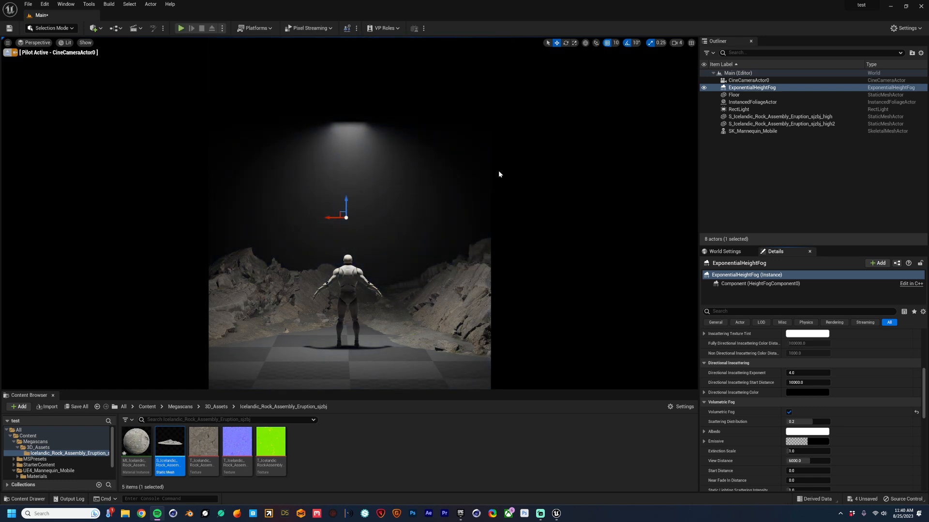
pyautogui.click(782, 185)
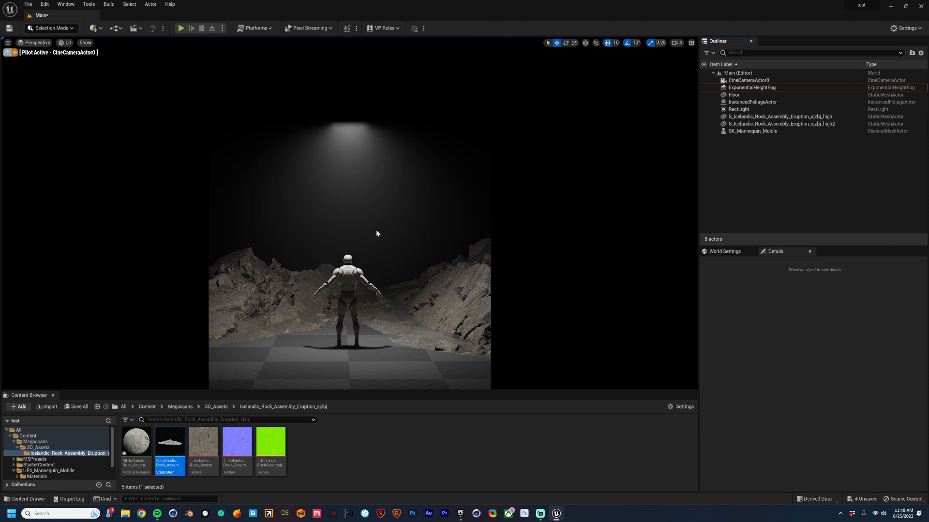
# Lower the RectLight to just above the mannequin's head and, with camera piloting stopped, move it well behind the figure
pyautogui.click(738, 110)
pyautogui.moveTo(347, 110); pyautogui.dragTo(314, 213)
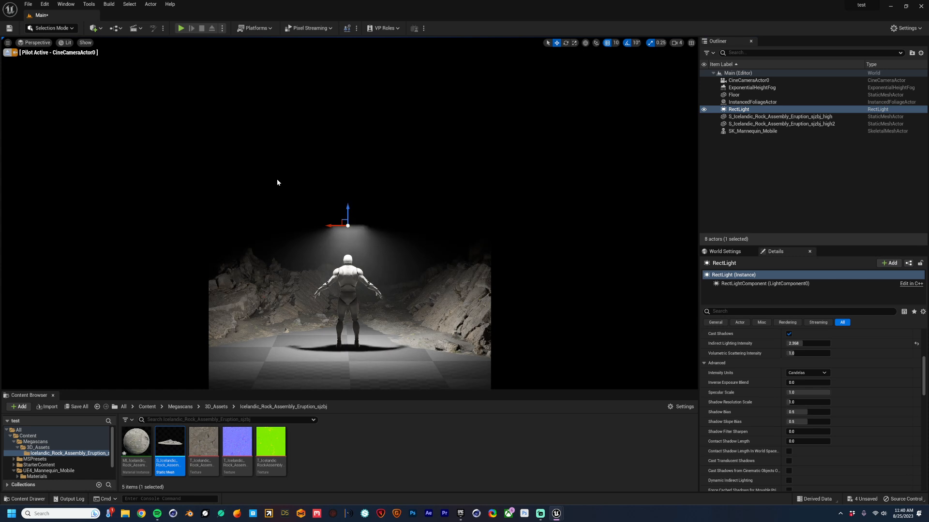
pyautogui.click(8, 52)
pyautogui.moveTo(232, 193); pyautogui.dragTo(256, 194, button='right')
pyautogui.moveTo(356, 216); pyautogui.dragTo(488, 209)
pyautogui.press('e')
pyautogui.press('w')
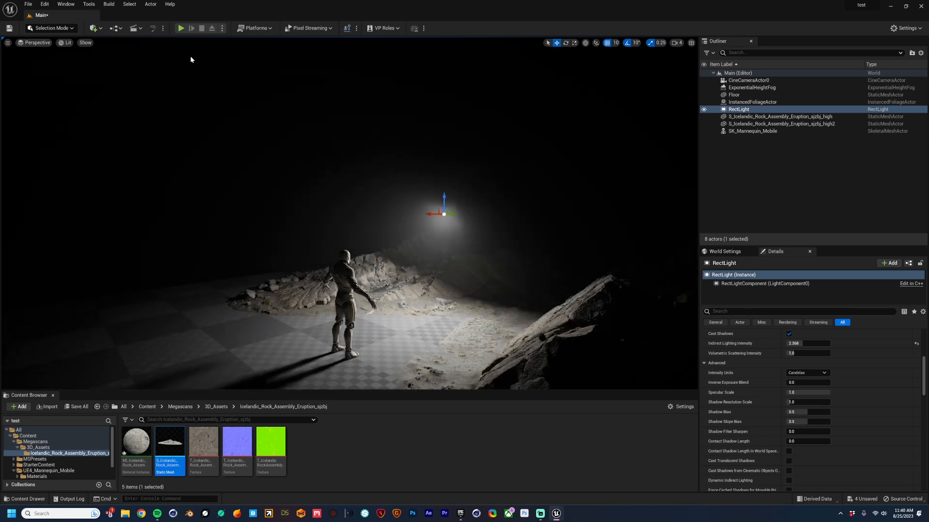
# Pilot CineCameraActor0 again and move the RectLight sideways to the left of the mannequin, to about X 200, Y 300, Z 240
pyautogui.click(35, 43)
pyautogui.click(48, 124)
pyautogui.moveTo(334, 223); pyautogui.dragTo(249, 221)
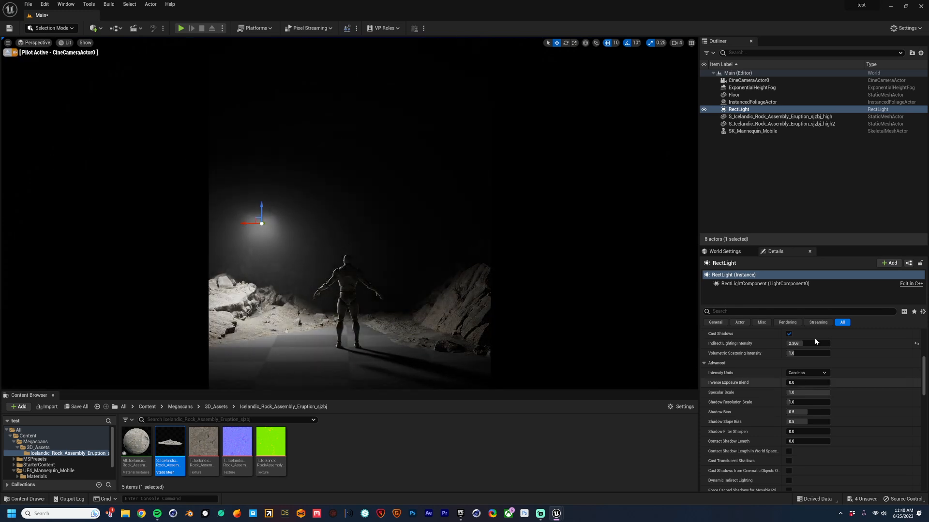
# Raise the RectLight's Volumetric Scattering Intensity to 4.0
pyautogui.scroll(10, 854, 411)
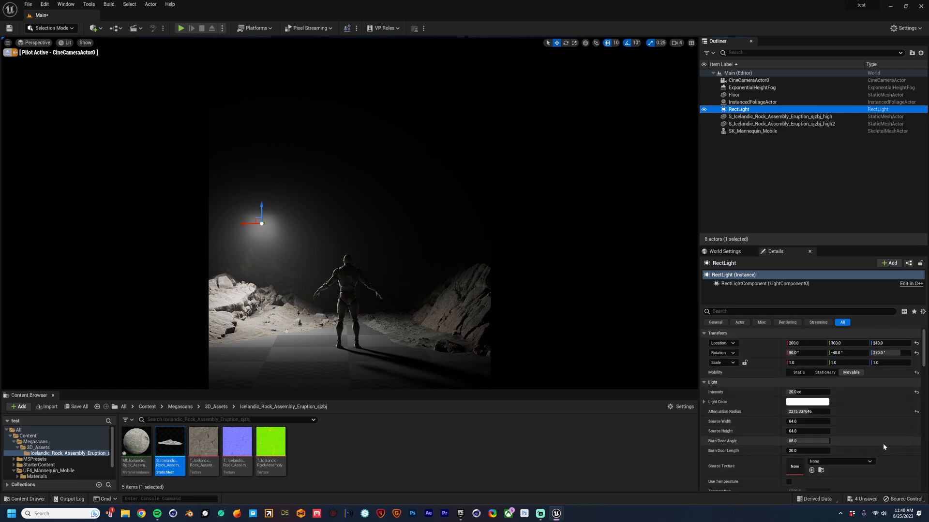
pyautogui.scroll(-4, 883, 443)
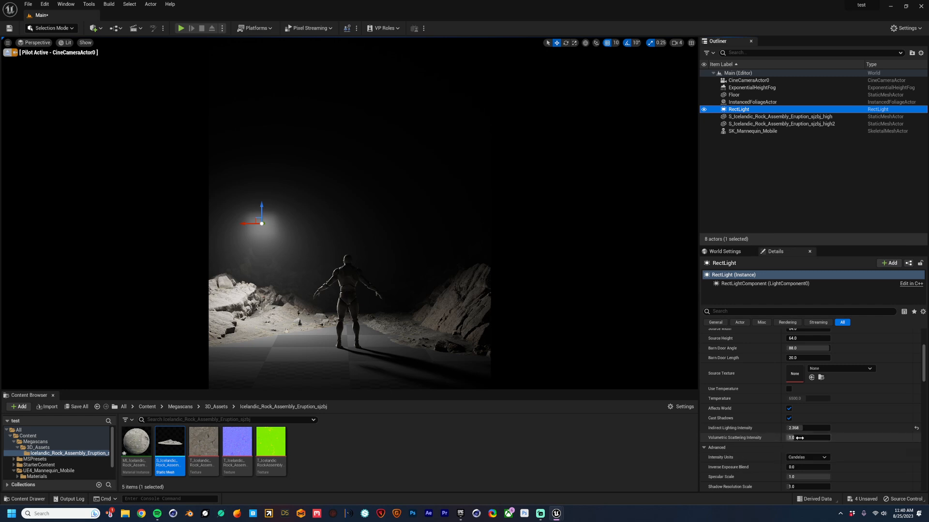
pyautogui.moveTo(799, 439); pyautogui.dragTo(834, 438)
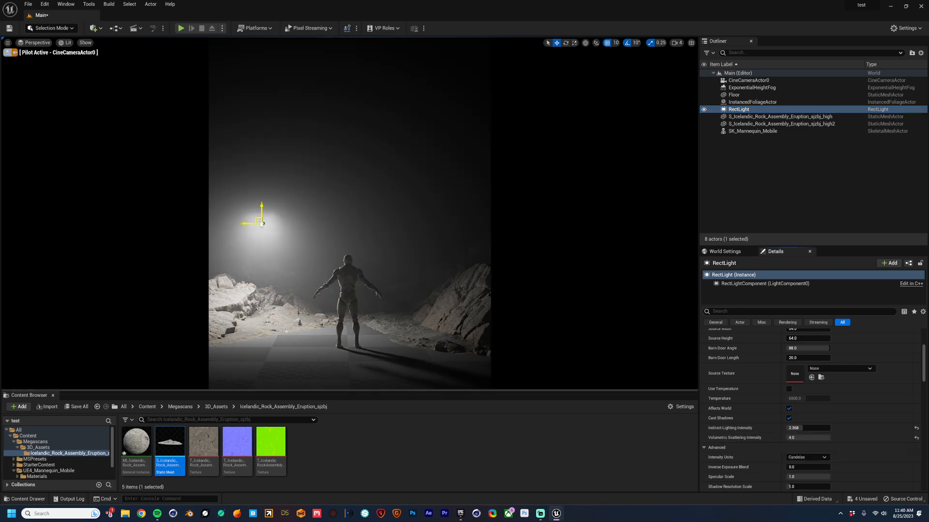
# Nudge the RectLight and reframe the camera so the mannequin stands right of centre with the light to its left
pyautogui.moveTo(265, 223)
pyautogui.mouseDown()
pyautogui.moveTo(235, 218)
pyautogui.moveTo(283, 219)
pyautogui.moveTo(265, 212)
pyautogui.moveTo(243, 232)
pyautogui.moveTo(265, 226)
pyautogui.mouseUp()
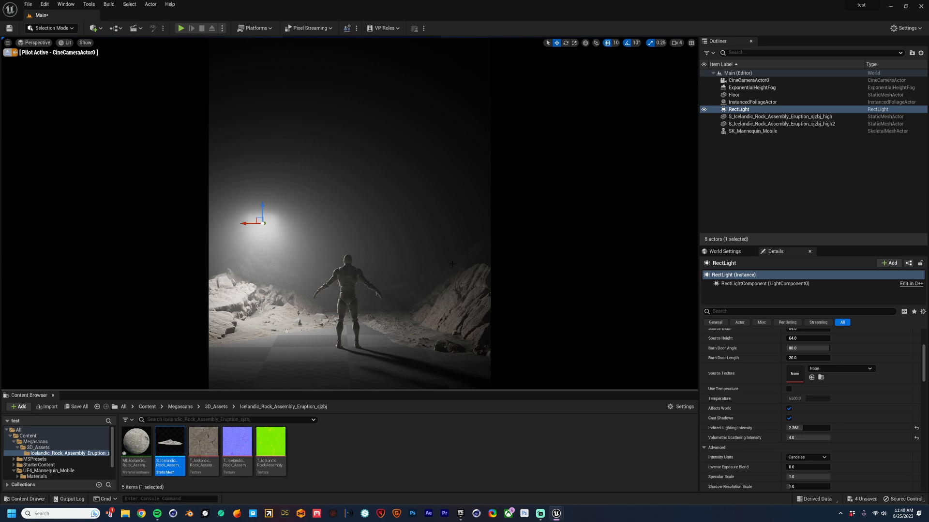
pyautogui.moveTo(234, 226)
pyautogui.mouseDown(button='right')
pyautogui.moveTo(329, 226)
pyautogui.moveTo(162, 226)
pyautogui.moveTo(263, 226)
pyautogui.moveTo(220, 226)
pyautogui.mouseUp(button='right')
pyautogui.moveTo(285, 223)
pyautogui.mouseDown()
pyautogui.moveTo(471, 214)
pyautogui.moveTo(281, 214)
pyautogui.moveTo(296, 225)
pyautogui.moveTo(296, 243)
pyautogui.moveTo(281, 224)
pyautogui.mouseUp()
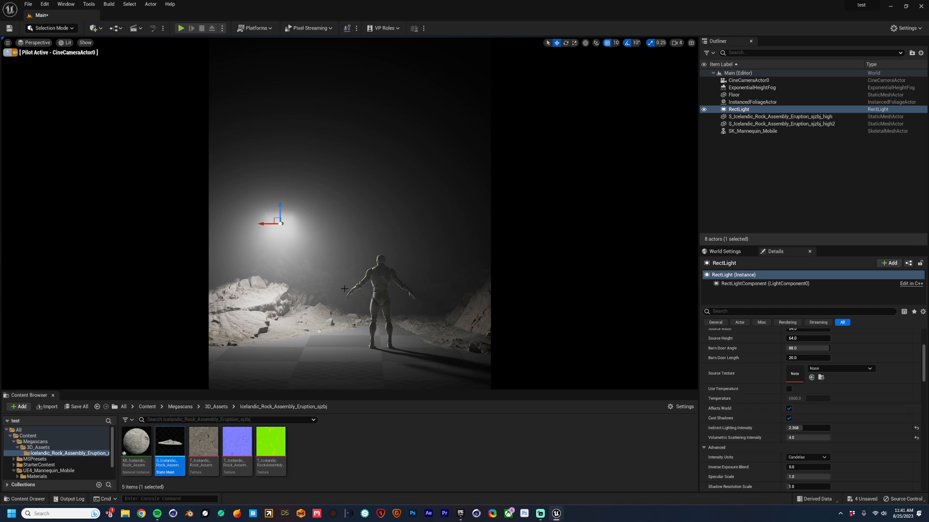
# Try fog densities of 1.0, 0.02 and 0.5 on the ExponentialHeightFog and set the density back to 0.1
pyautogui.scroll(3, 831, 377)
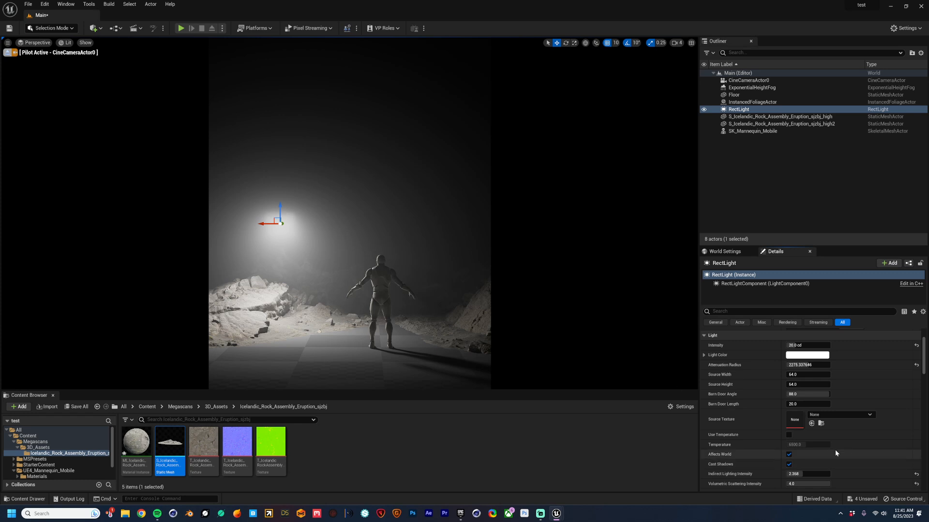
pyautogui.scroll(-2, 846, 450)
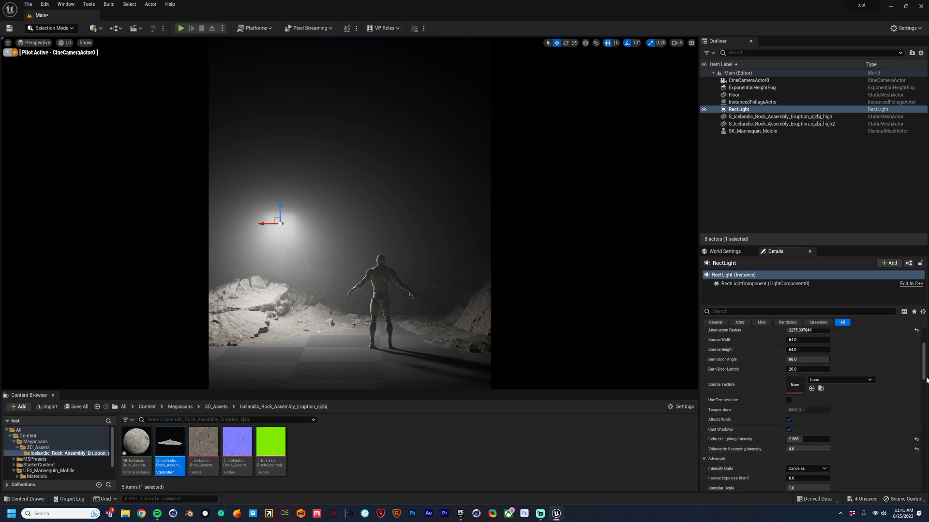
pyautogui.click(753, 88)
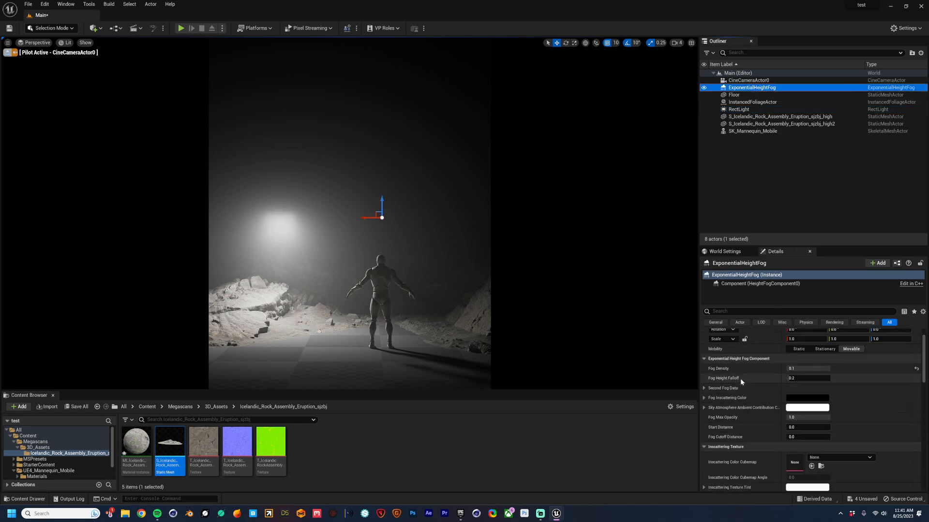
pyautogui.scroll(3, 739, 378)
pyautogui.click(808, 392)
pyautogui.write('1.0')
pyautogui.press('Return')
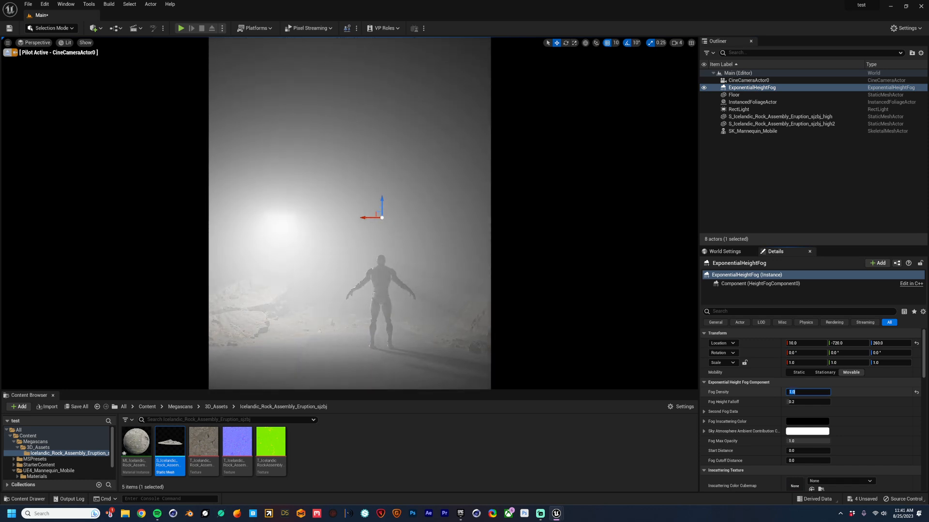
pyautogui.write('0.02')
pyautogui.press('Return')
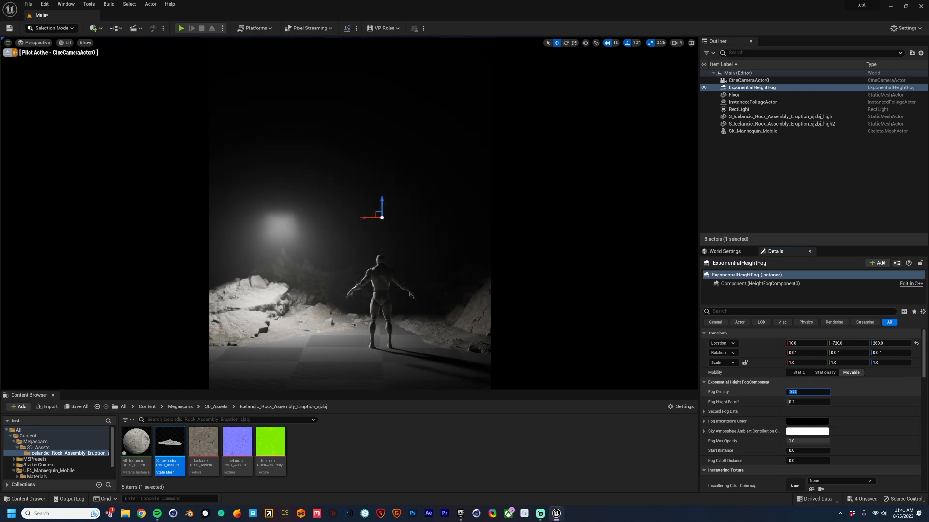
pyautogui.write('.5')
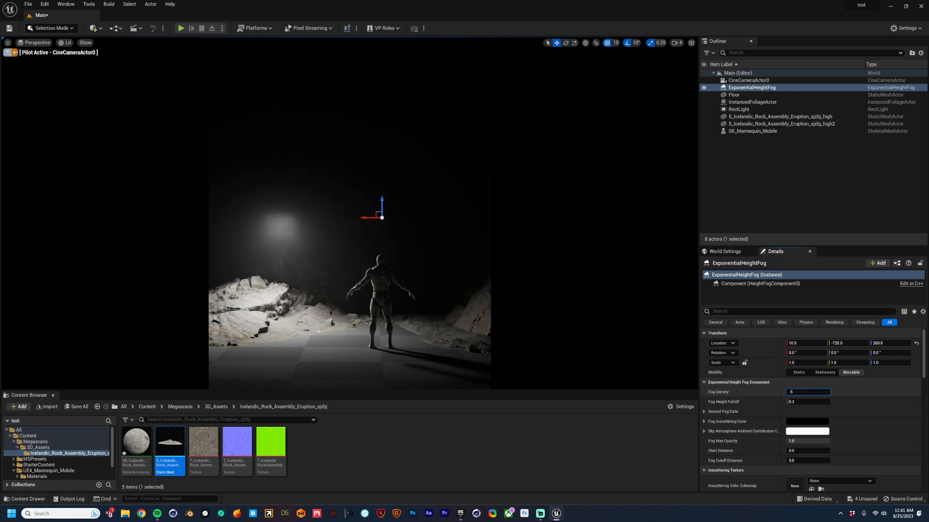
pyautogui.press('Return')
pyautogui.write('0.1')
pyautogui.press('Return')
# Try volumetric fog extinction scales of 3 and 2 on the ExponentialHeightFog and set the scale back to 1
pyautogui.scroll(-1, 855, 420)
pyautogui.scroll(-5, 860, 423)
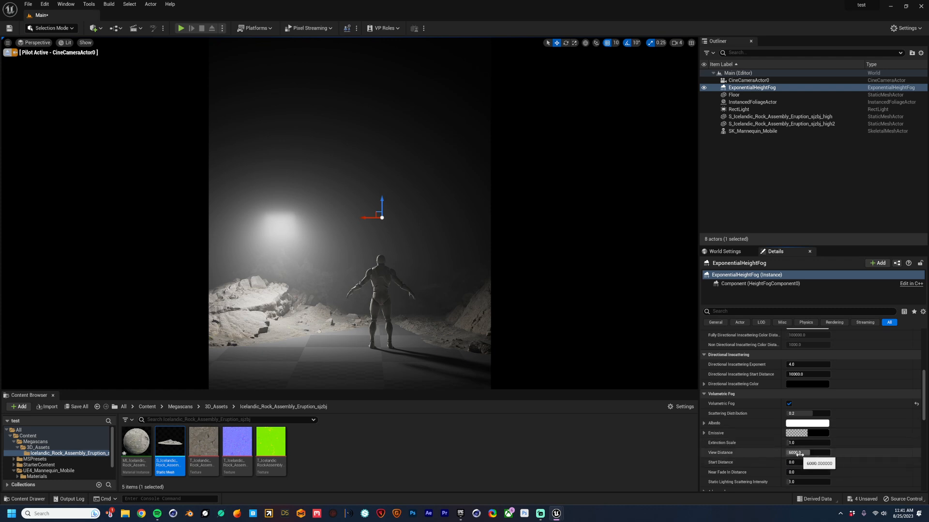
pyautogui.click(787, 443)
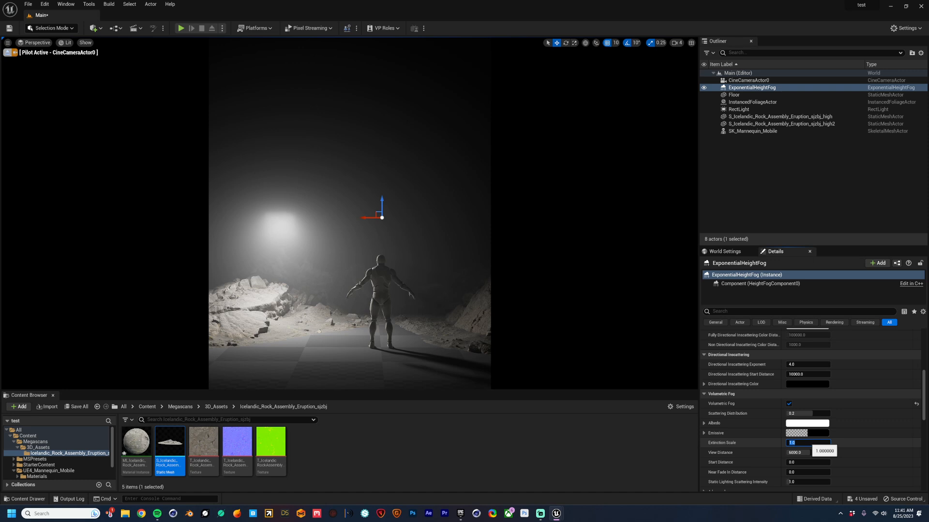
pyautogui.write('3')
pyautogui.press('Return')
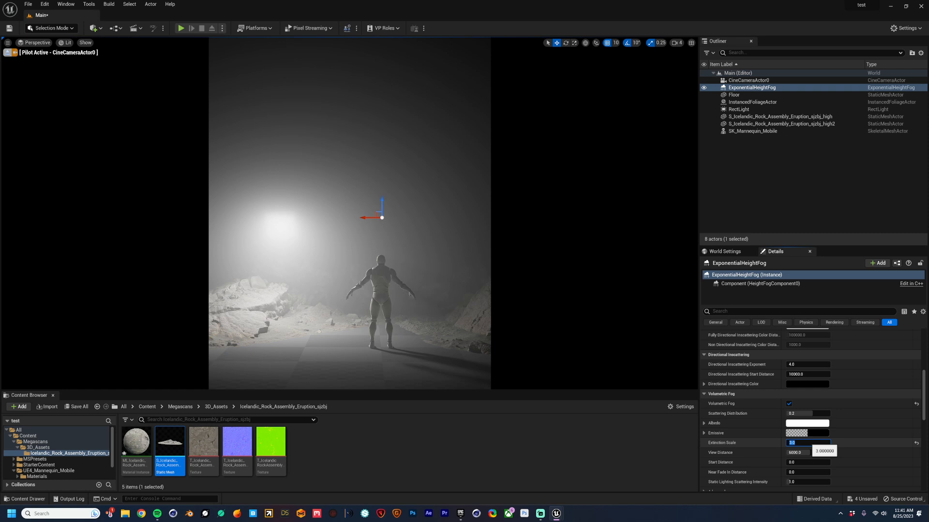
pyautogui.write('2')
pyautogui.press('Return')
pyautogui.write('1')
pyautogui.press('Return')
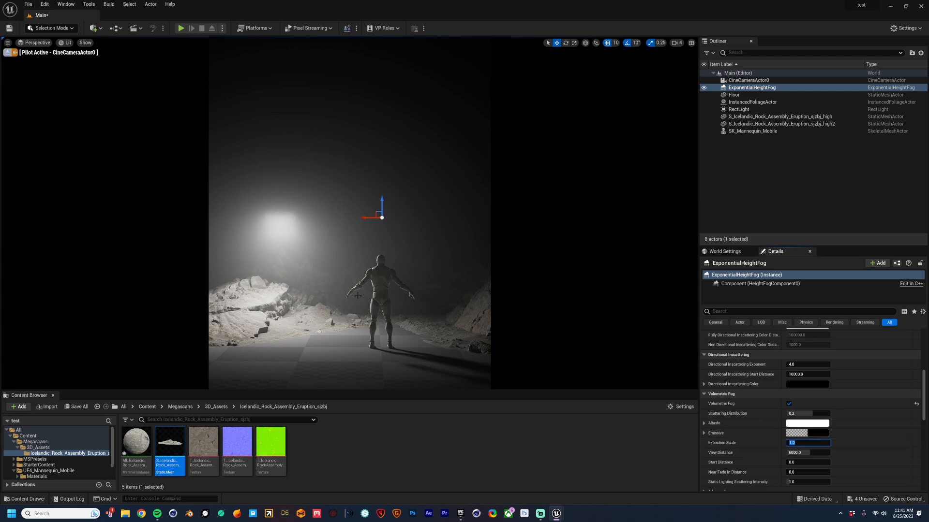
# Pull the camera back to recentre the mannequin, raise the RectLight directly above it, and start rotating the light
pyautogui.moveTo(422, 261)
pyautogui.mouseDown(button='right')
pyautogui.moveTo(489, 271)
pyautogui.moveTo(456, 272)
pyautogui.moveTo(450, 258)
pyautogui.moveTo(414, 262)
pyautogui.mouseUp(button='right')
pyautogui.press('s')
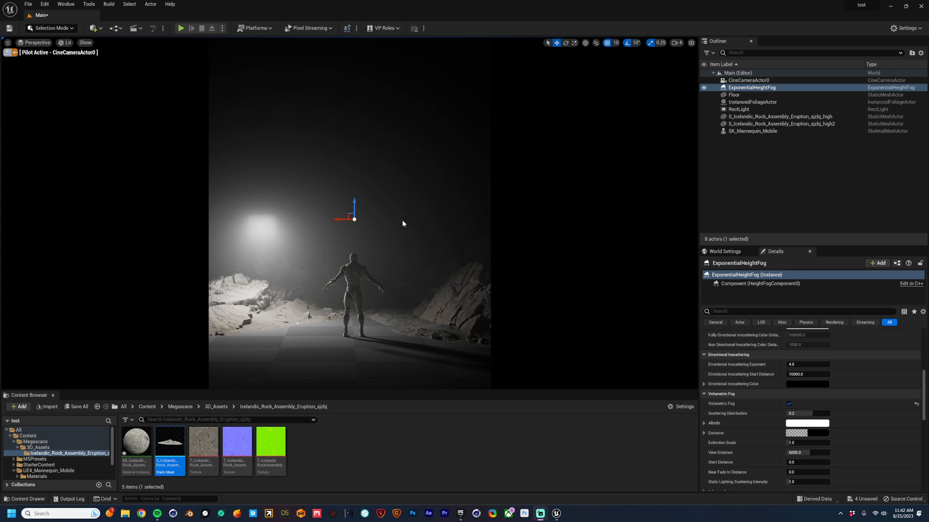
pyautogui.click(718, 110)
pyautogui.moveTo(262, 210); pyautogui.dragTo(352, 124)
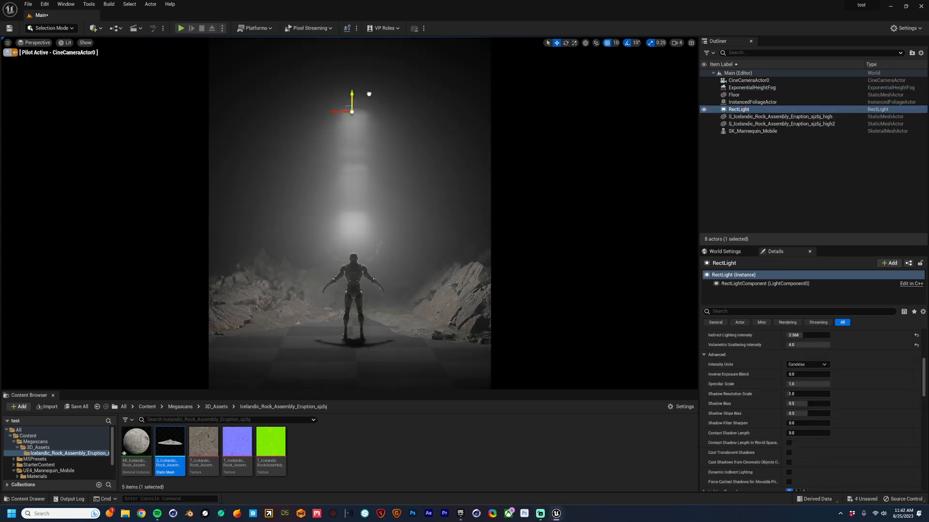
pyautogui.press('e')
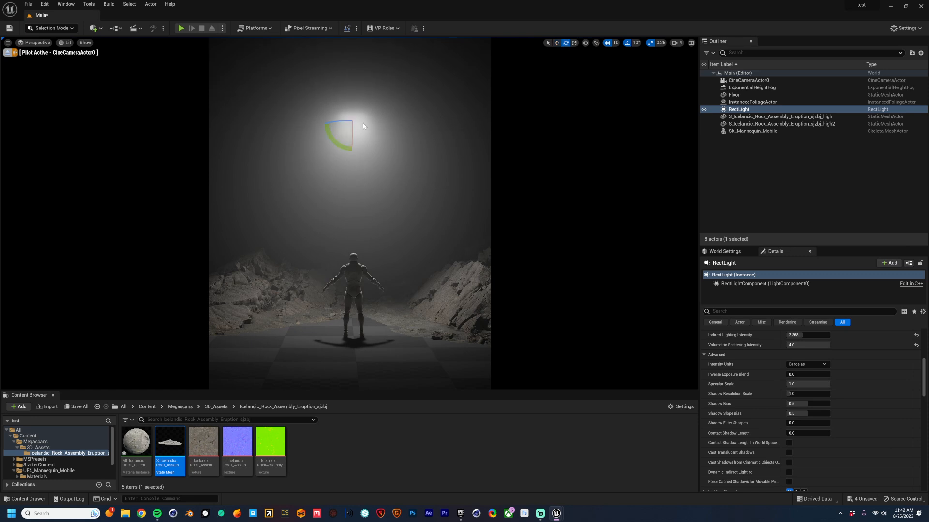